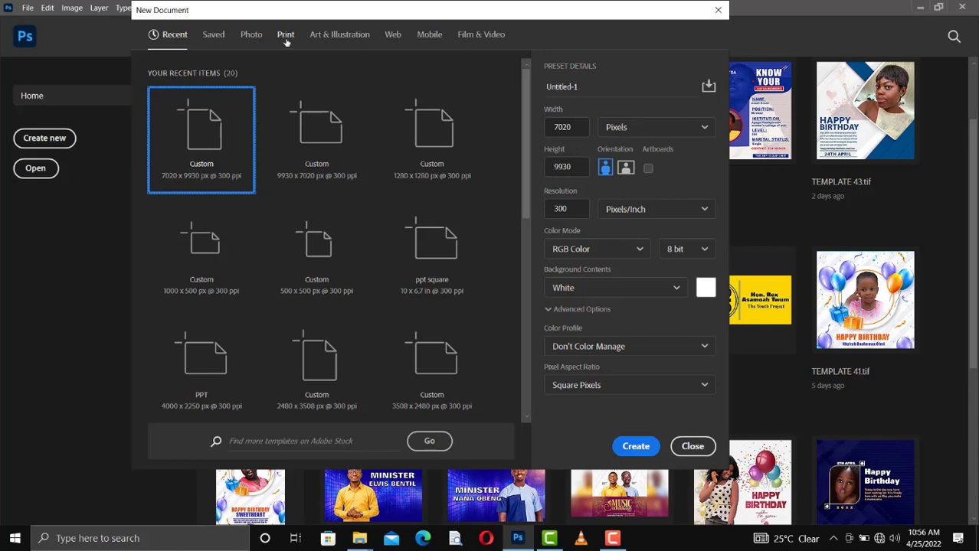
# Step: Create a new document from the A4 print preset, with its dimensions measured in inches
pyautogui.click(285, 35)
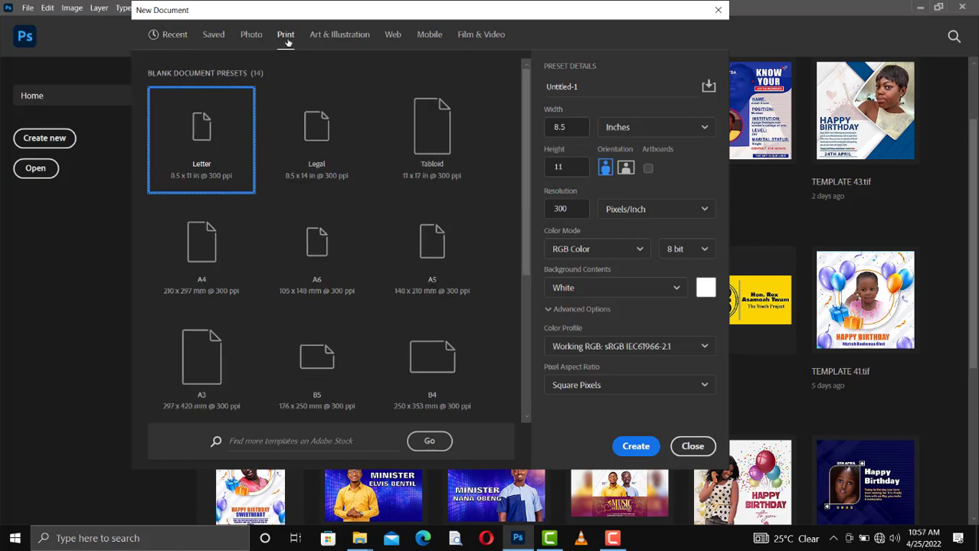
pyautogui.click(221, 277)
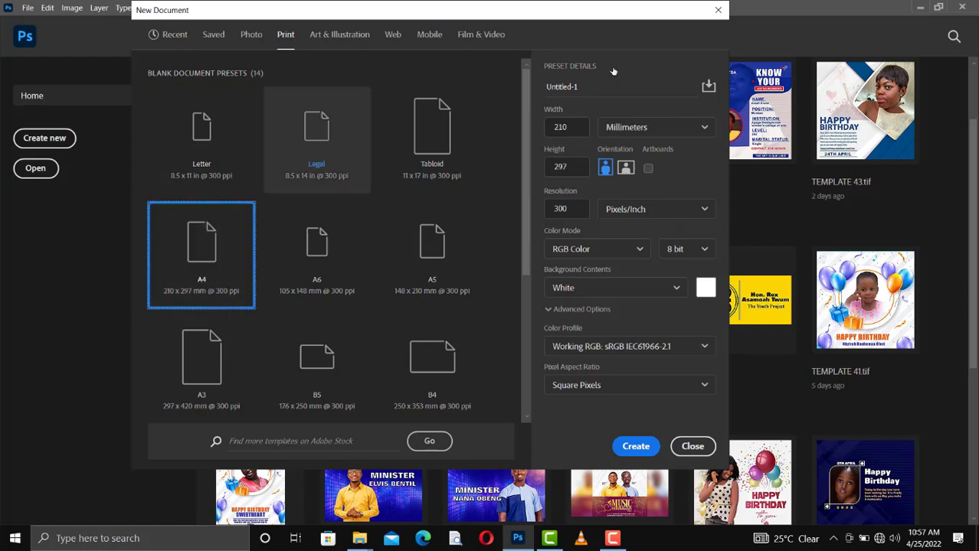
pyautogui.click(682, 134)
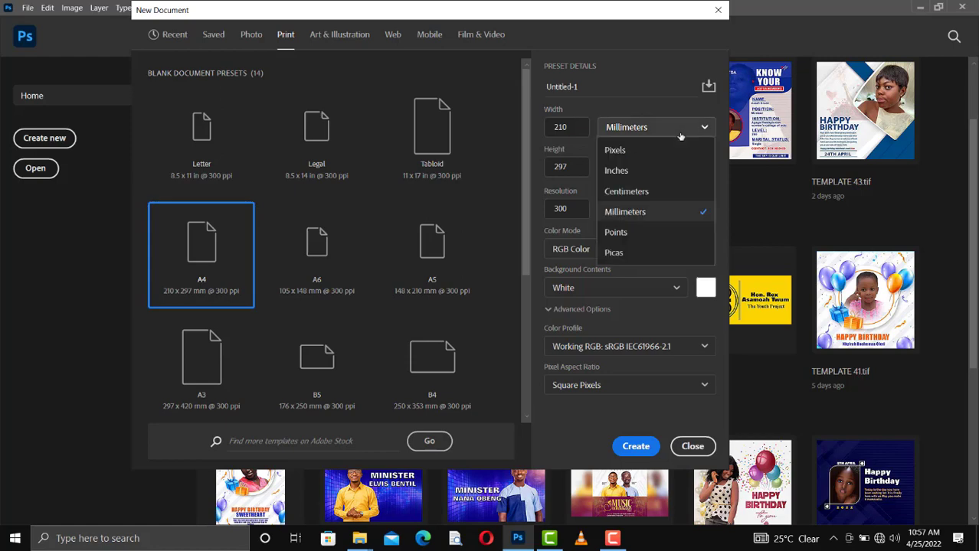
pyautogui.click(626, 179)
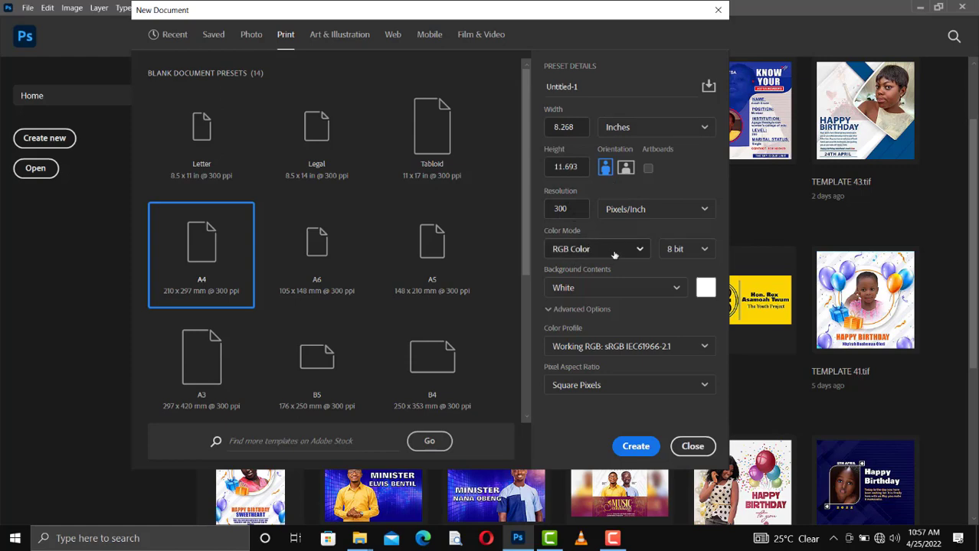
pyautogui.click(646, 446)
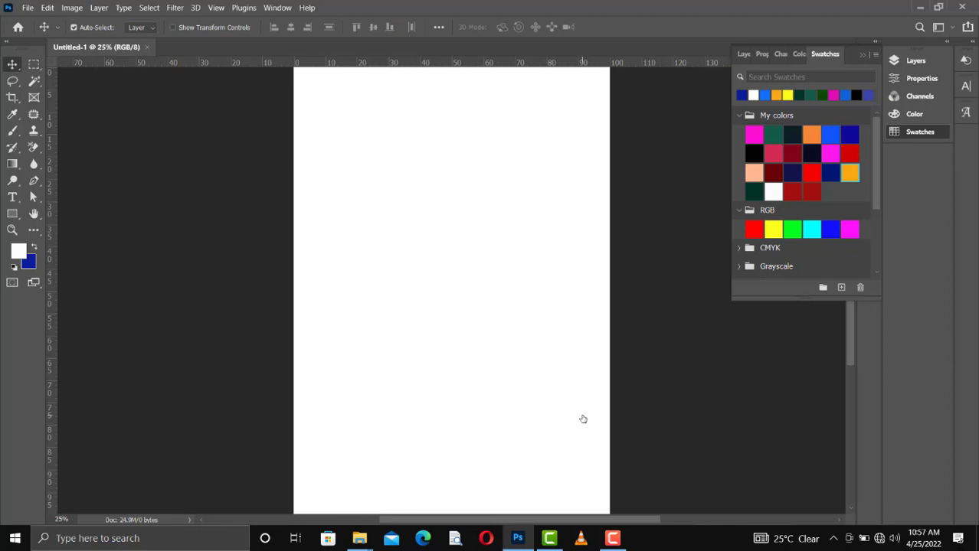
# Step: Draw a closed four-sided Pen tool shape, about 2695 × 2320 px, covering roughly the upper 60% of the page
pyautogui.hotkey('ctrl', '-')
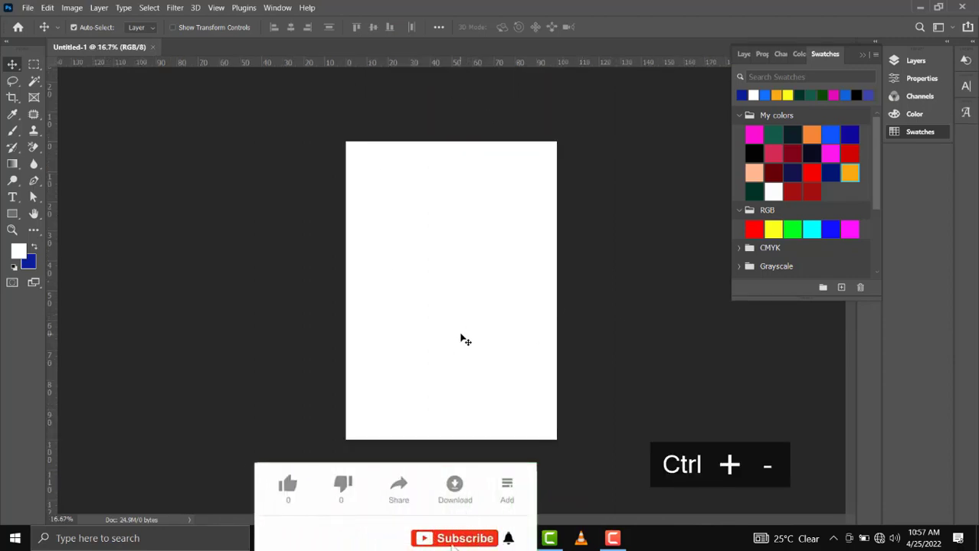
pyautogui.hotkey('ctrl', '=')
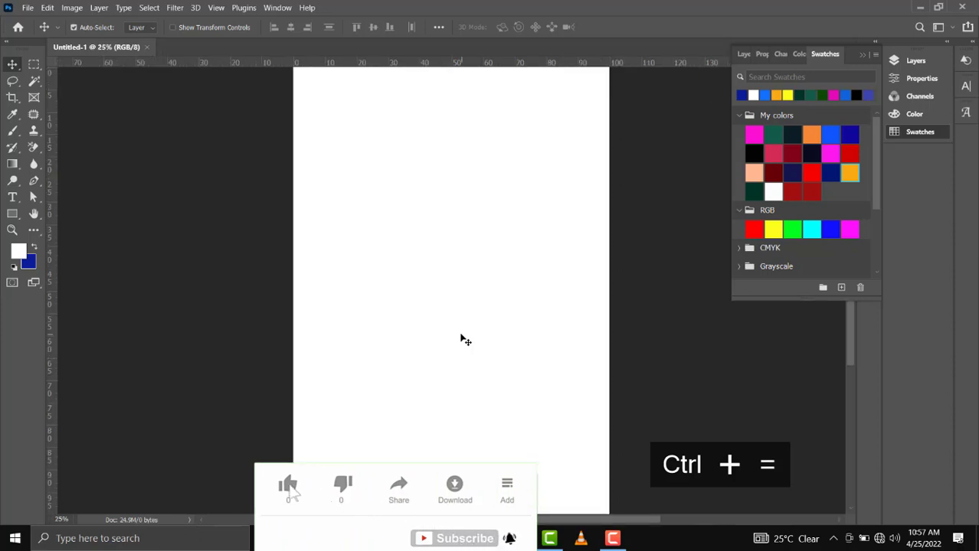
pyautogui.click(916, 60)
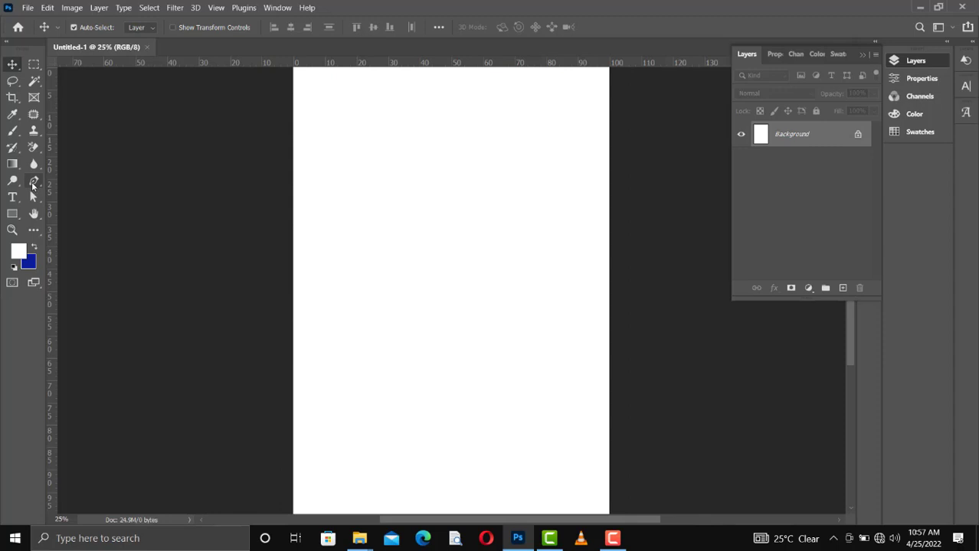
pyautogui.moveTo(33, 184); pyautogui.dragTo(70, 184)
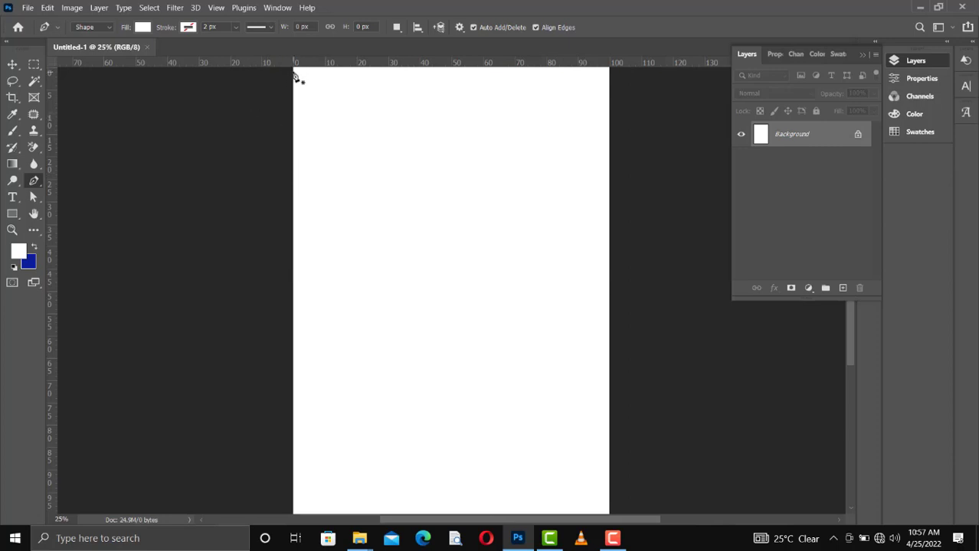
pyautogui.hotkey('ctrl', '-')
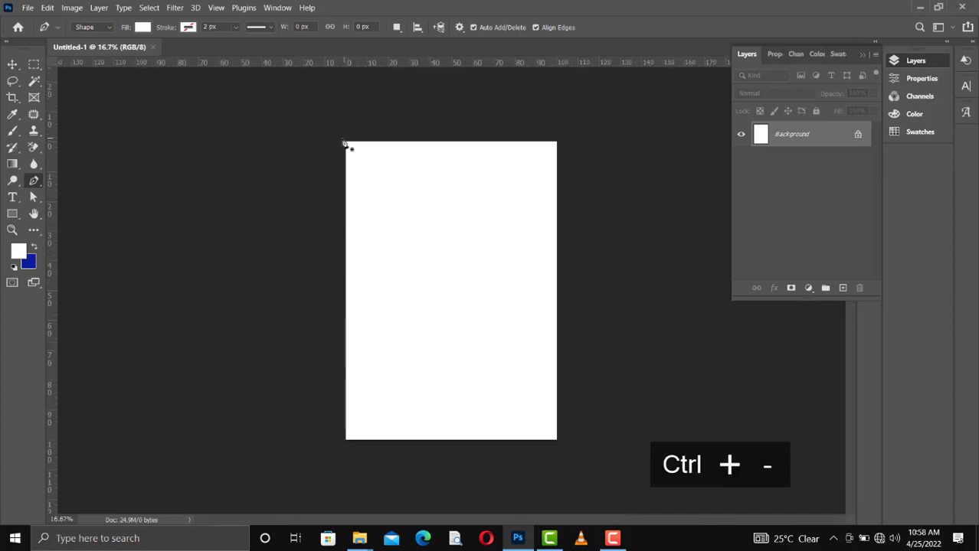
pyautogui.click(570, 133)
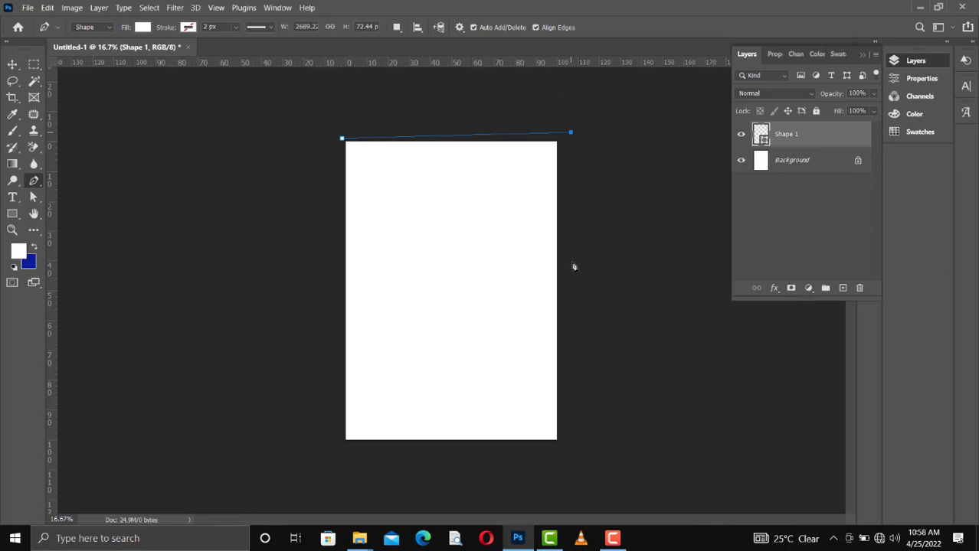
pyautogui.click(558, 325)
pyautogui.click(341, 329)
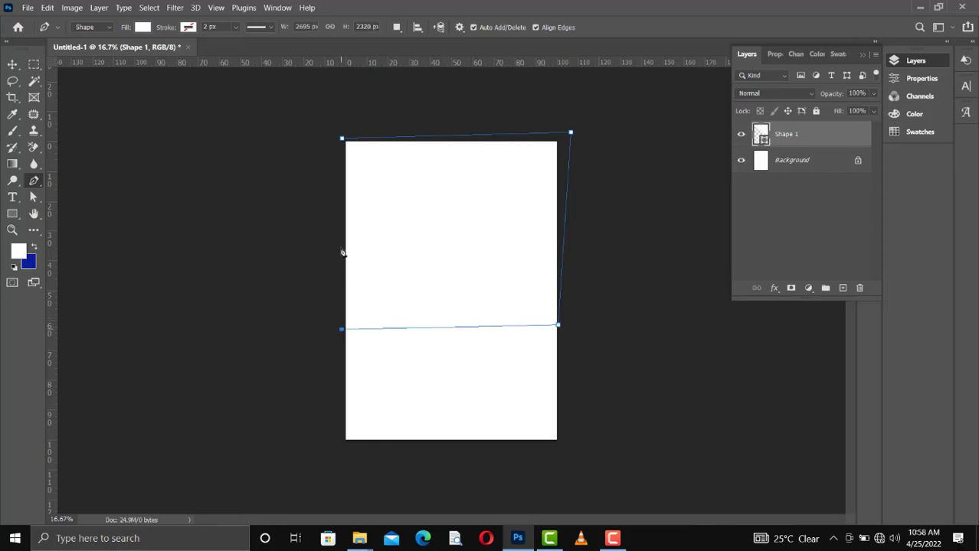
pyautogui.click(341, 140)
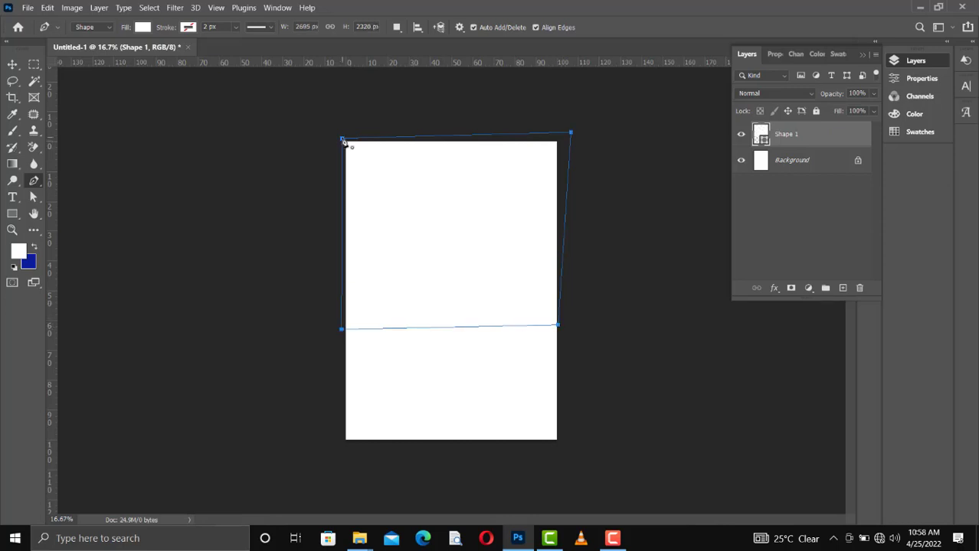
# Step: Fill the shape with the green linear gradient preset and shift the gradient's midpoint slightly toward the light green stop
pyautogui.click(143, 28)
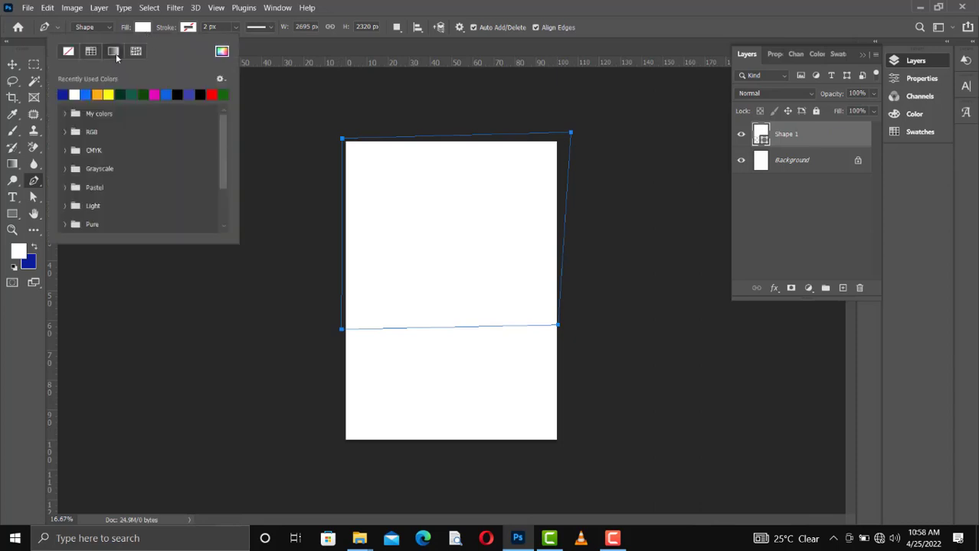
pyautogui.click(115, 52)
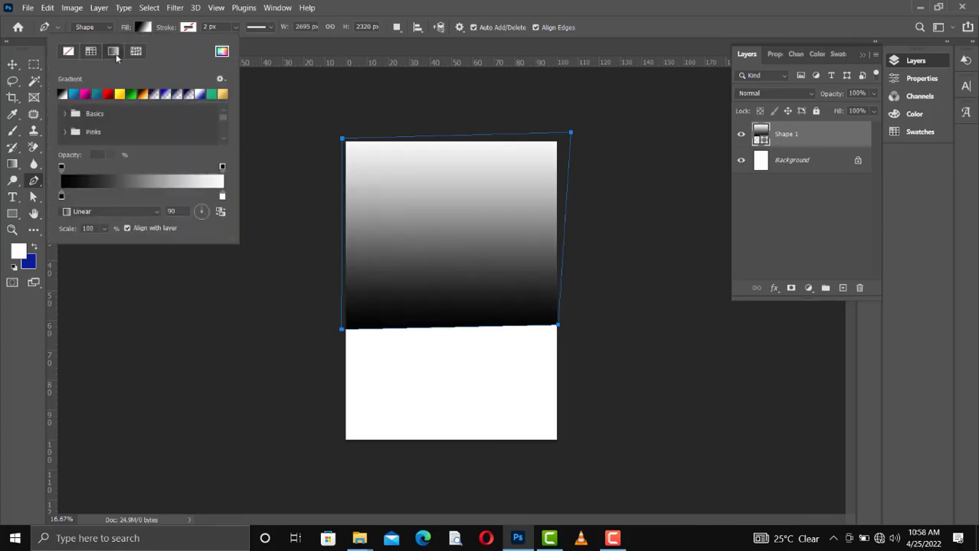
pyautogui.click(128, 94)
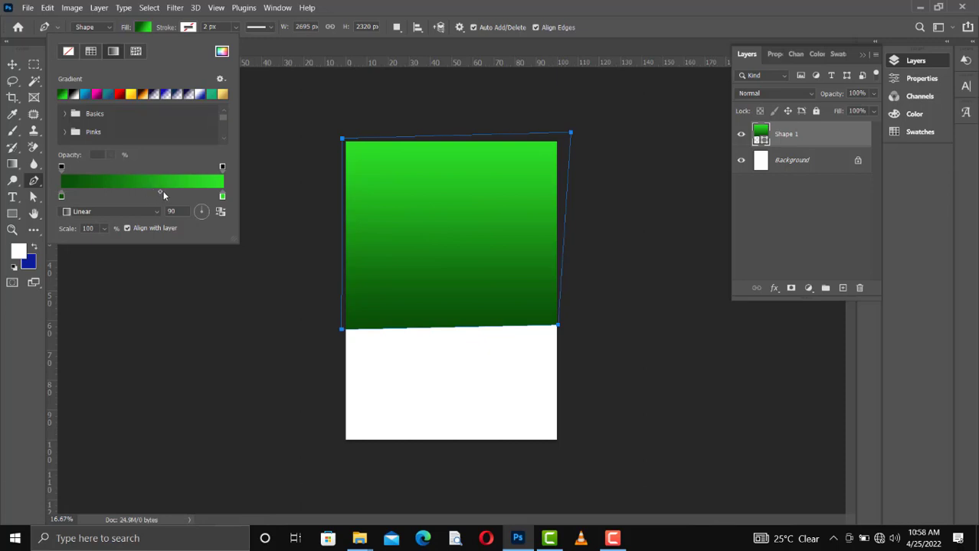
pyautogui.moveTo(163, 195); pyautogui.dragTo(166, 196)
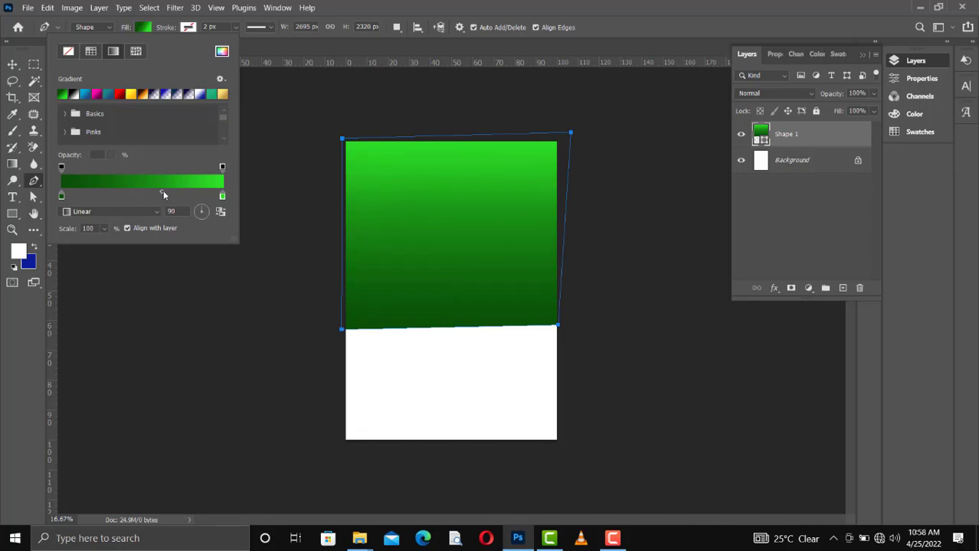
# Step: Check the colour codes of the gradient's dark green and light green stops
pyautogui.doubleClick(62, 196)
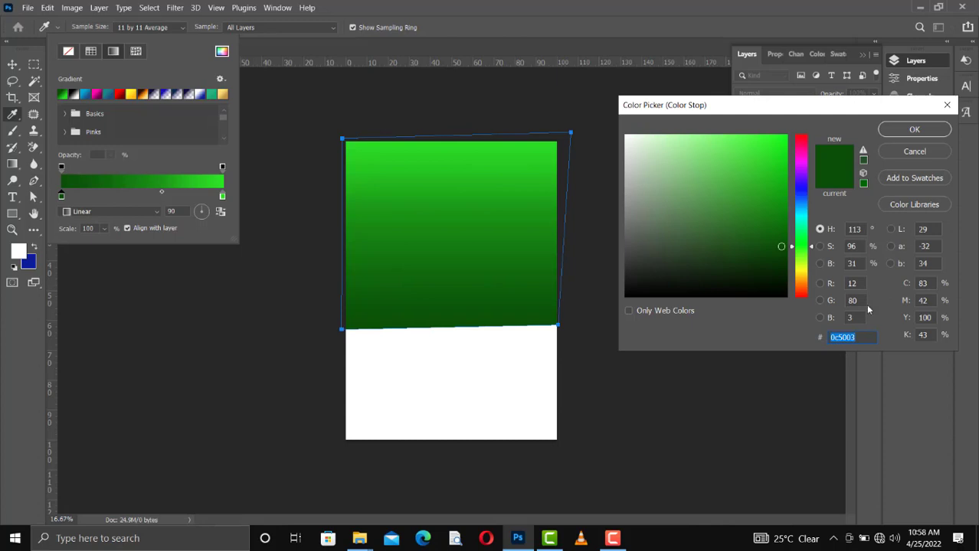
pyautogui.click(910, 130)
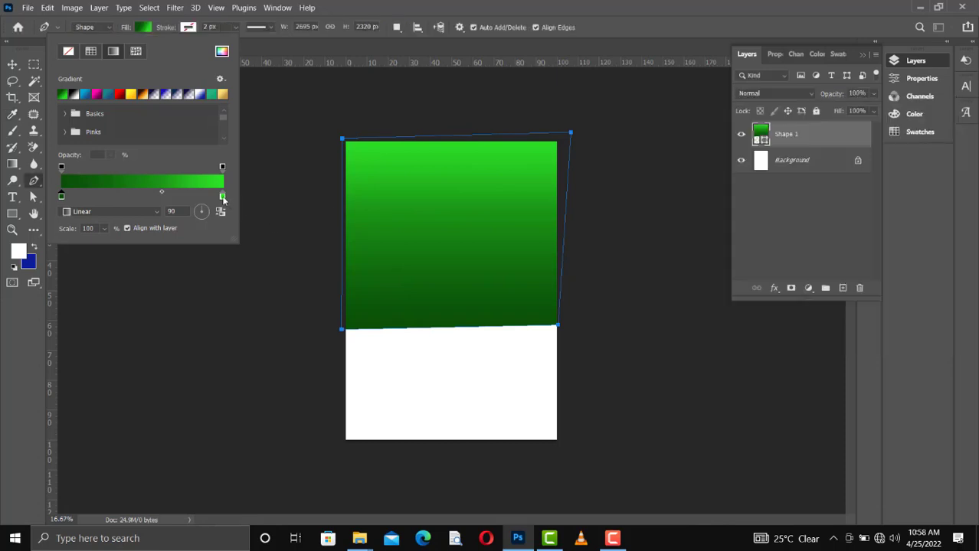
pyautogui.doubleClick(222, 197)
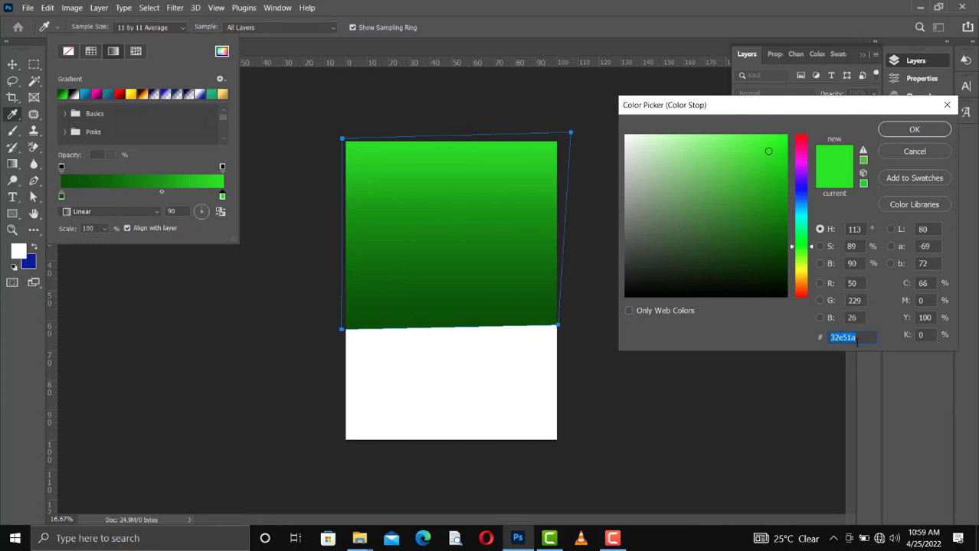
pyautogui.click(913, 129)
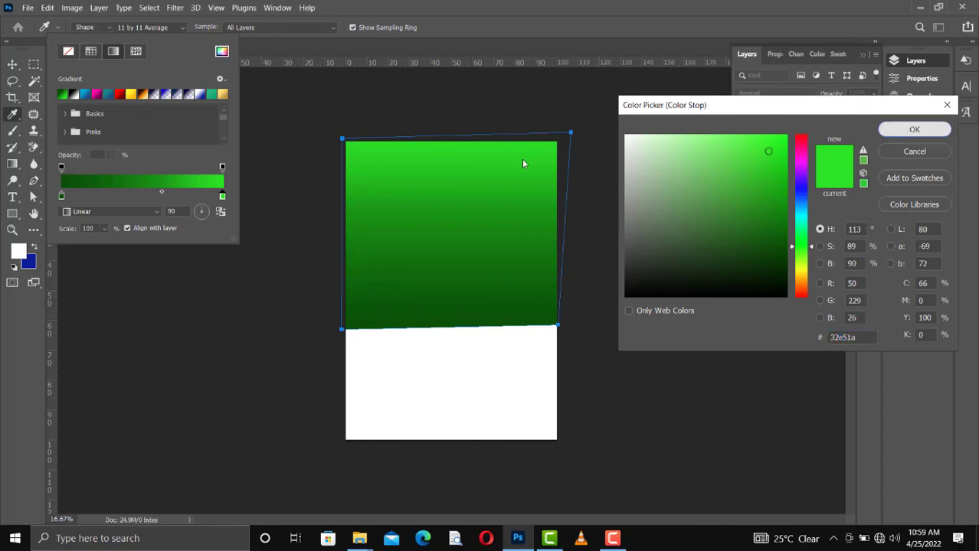
pyautogui.click(13, 65)
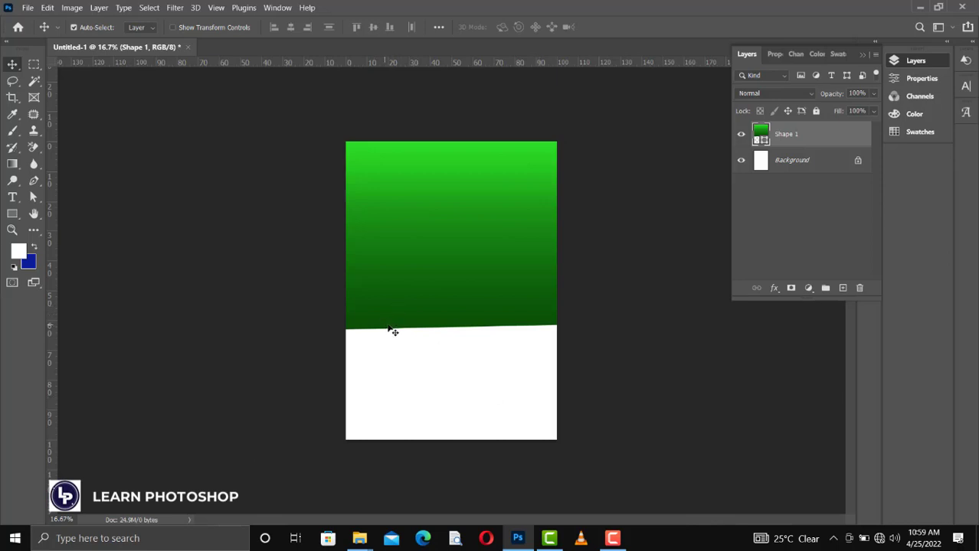
# Step: Lower the green shape's bottom-right anchor point slightly so its bottom edge runs level across the page
pyautogui.press('ctrl')
pyautogui.press('p')
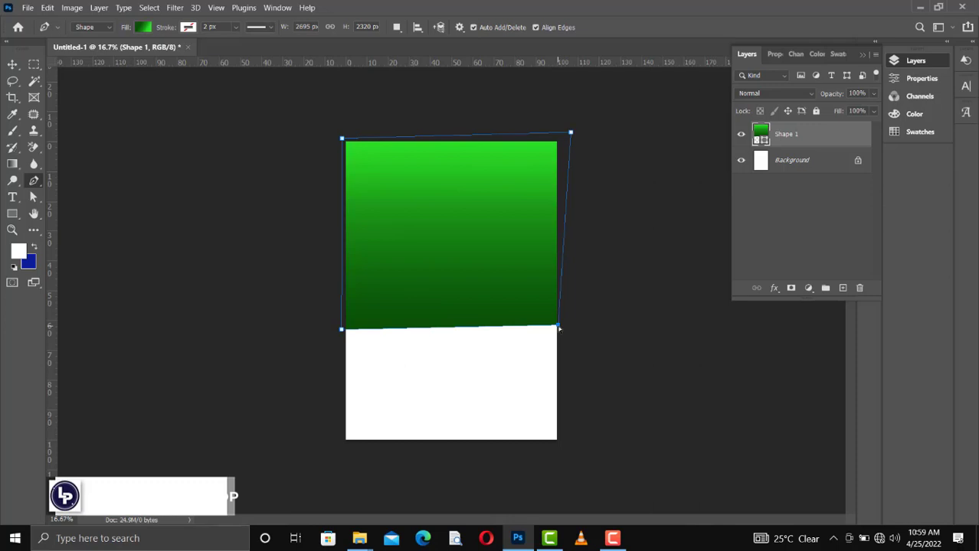
pyautogui.moveTo(558, 327); pyautogui.dragTo(558, 331)
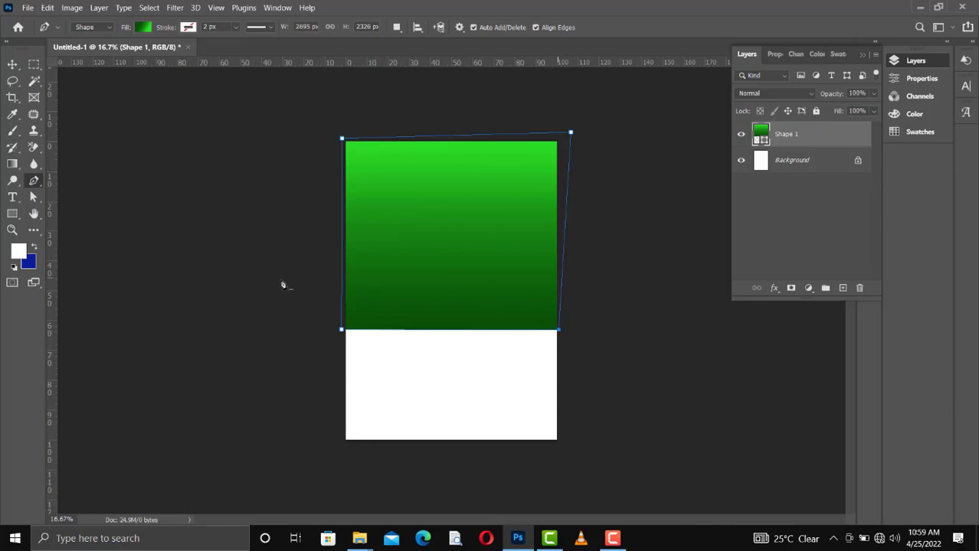
pyautogui.click(12, 64)
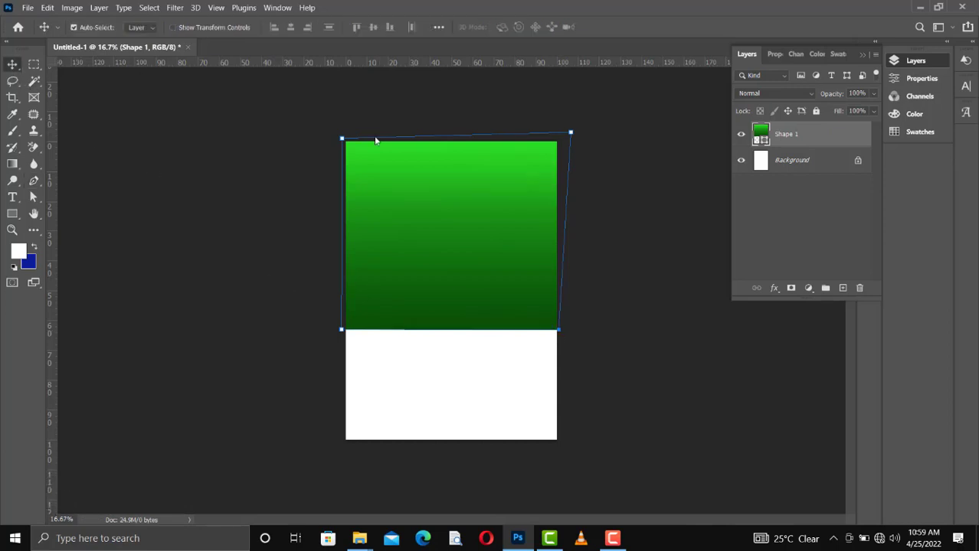
pyautogui.click(510, 222)
# Step: Place two horizontal guides, one at about half the page height and one at about 65%, just below the green shape
pyautogui.moveTo(325, 63); pyautogui.dragTo(364, 279)
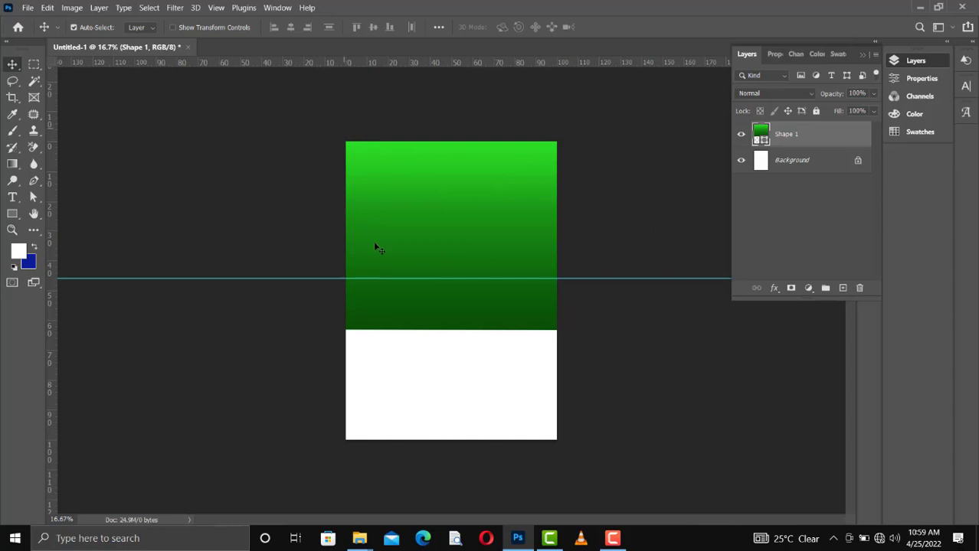
pyautogui.moveTo(323, 279); pyautogui.dragTo(323, 290)
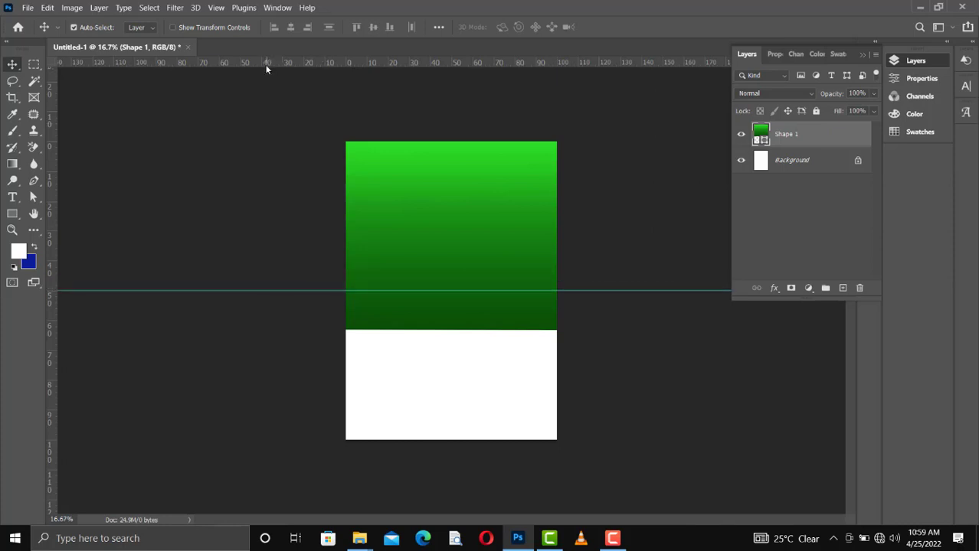
pyautogui.moveTo(269, 65); pyautogui.dragTo(254, 336)
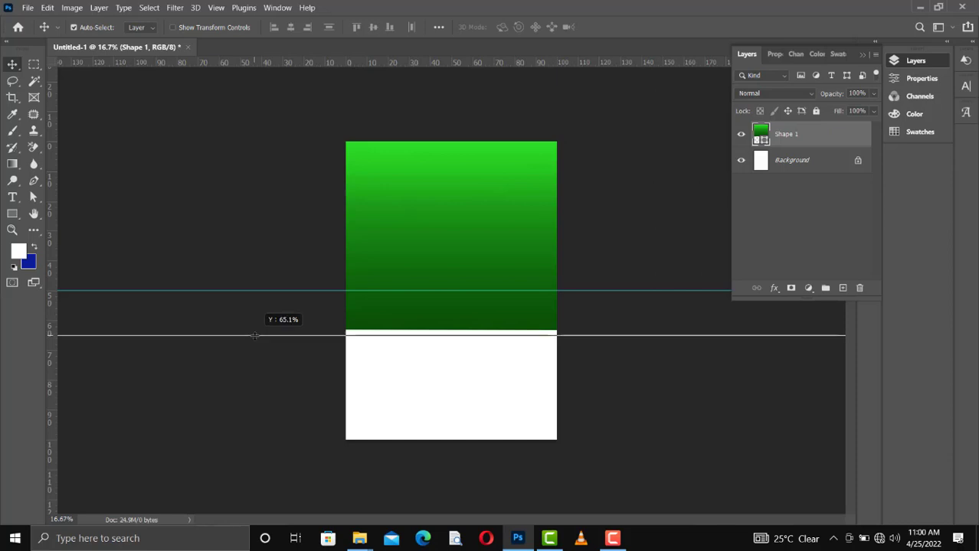
pyautogui.moveTo(254, 335); pyautogui.dragTo(254, 335)
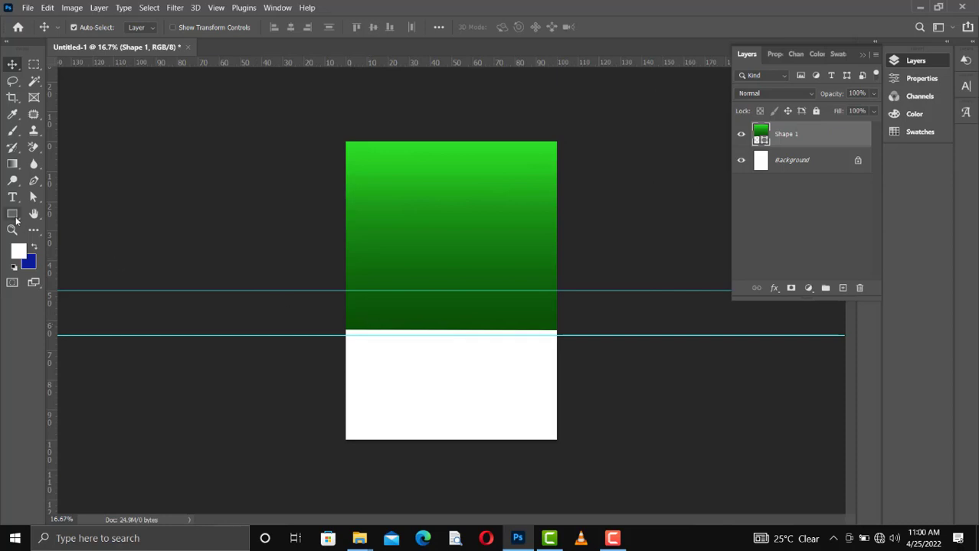
# Step: Draw an ellipse about 781 × 809 px and place it over the green shape's bottom edge at about X 788, Y 1605 px
pyautogui.click(16, 218)
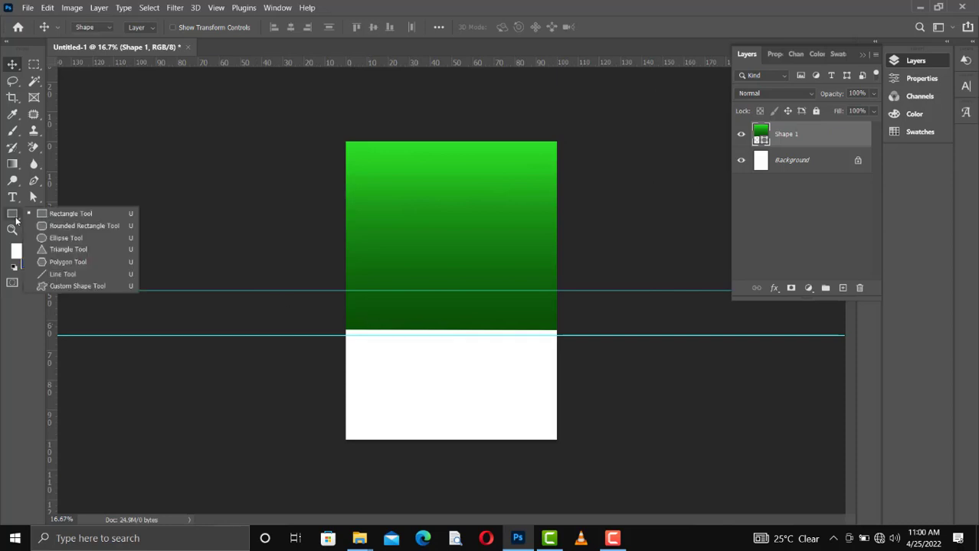
pyautogui.click(94, 241)
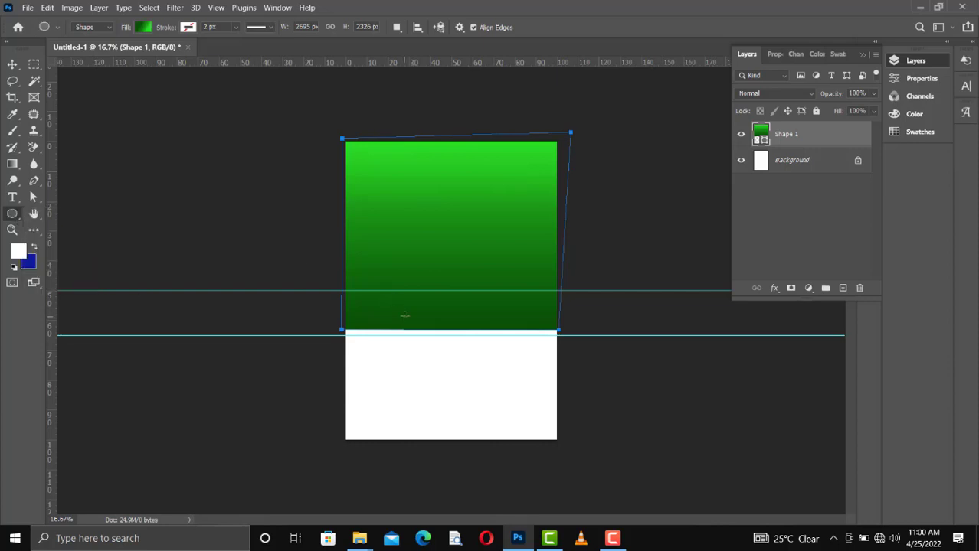
pyautogui.moveTo(394, 273); pyautogui.dragTo(459, 342)
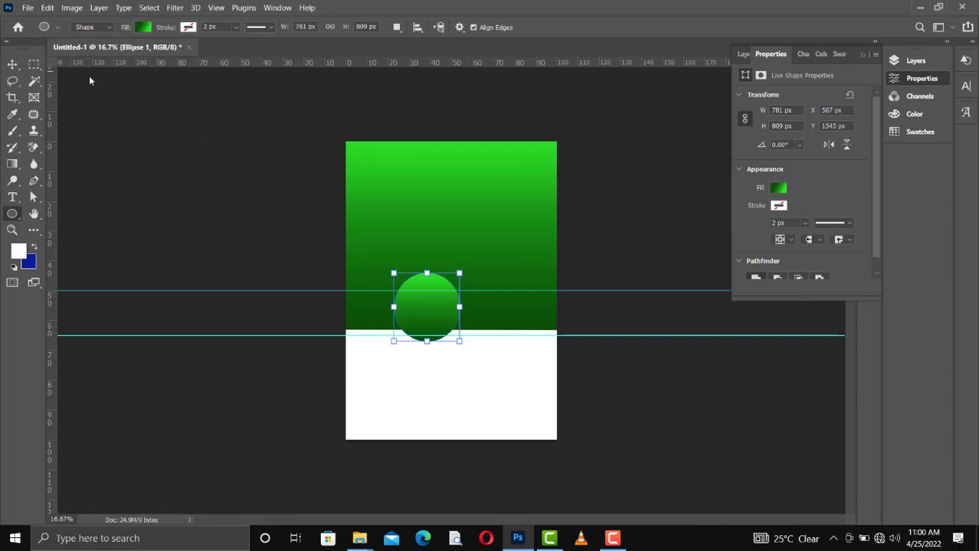
pyautogui.click(13, 64)
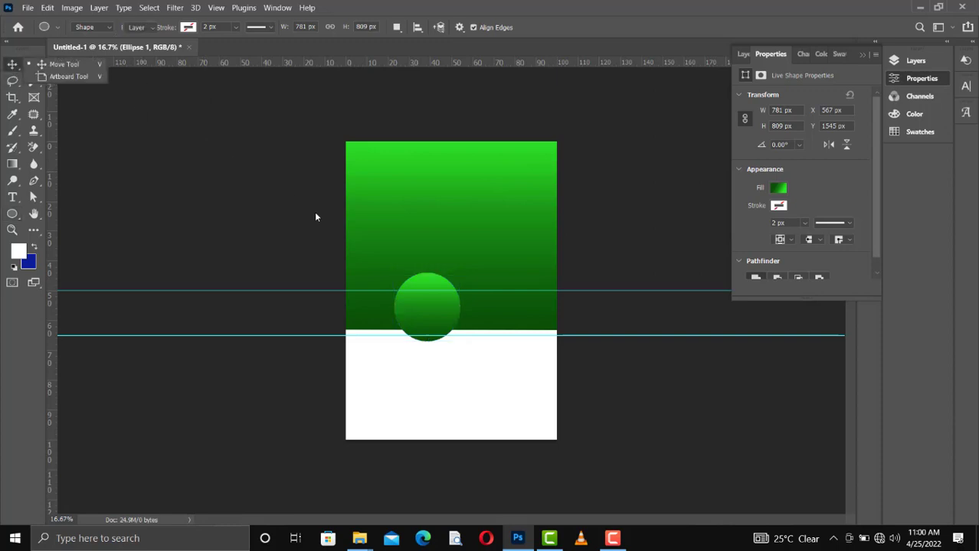
pyautogui.moveTo(434, 322); pyautogui.dragTo(454, 327)
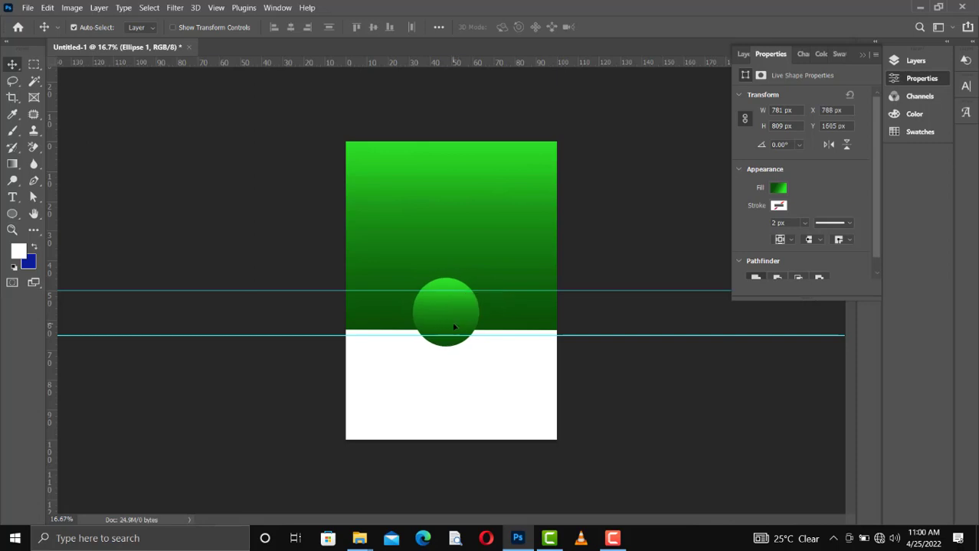
# Step: Scale the green ellipse to about 511 × 529 px to fit between the two guides, and centre it horizontally on the page
pyautogui.hotkey('ctrl', 't')
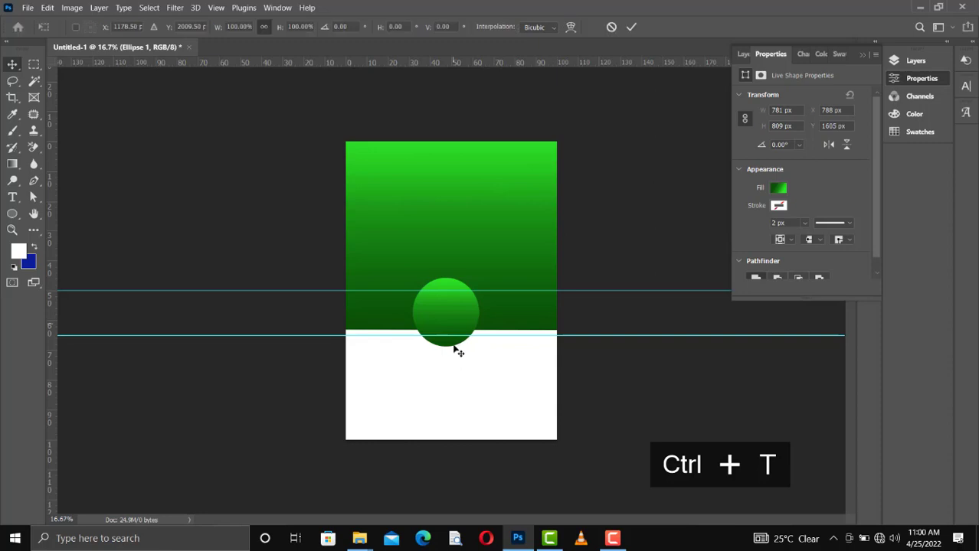
pyautogui.moveTo(444, 347); pyautogui.dragTo(443, 336)
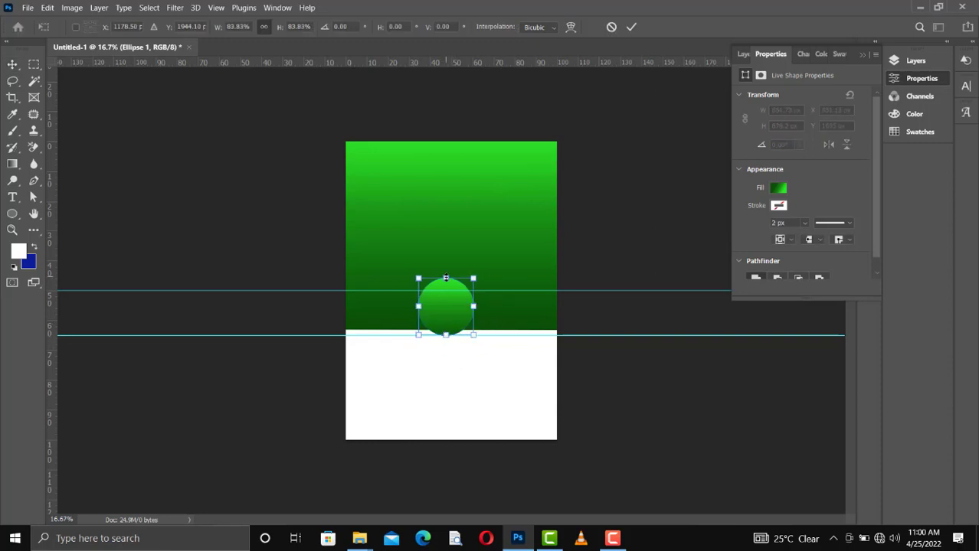
pyautogui.moveTo(445, 278); pyautogui.dragTo(446, 291)
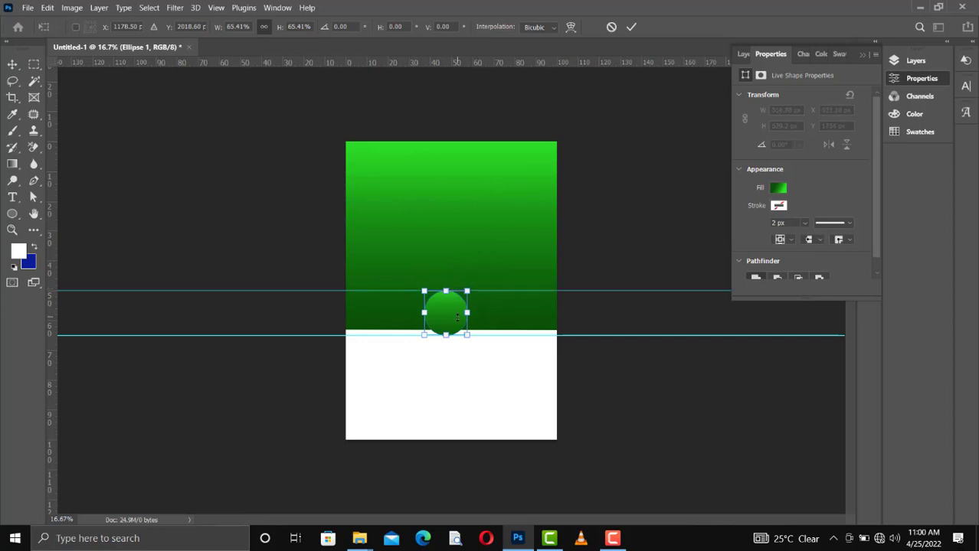
pyautogui.press('Return')
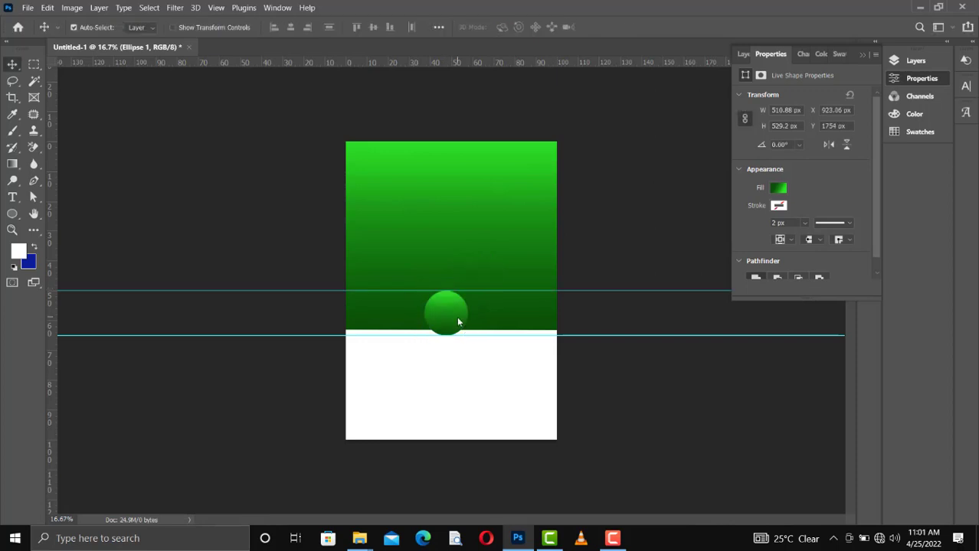
pyautogui.moveTo(461, 320); pyautogui.dragTo(462, 320)
# Step: Spread the two guides to about 46% and 70% of the page height and enlarge the ellipse to about 834 × 864 px between them
pyautogui.moveTo(420, 290); pyautogui.dragTo(415, 279)
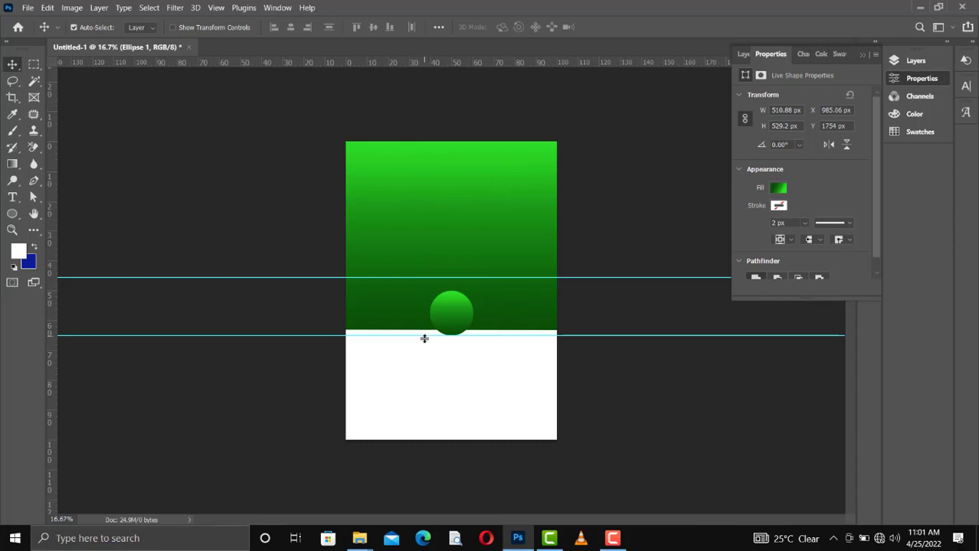
pyautogui.moveTo(423, 334); pyautogui.dragTo(422, 351)
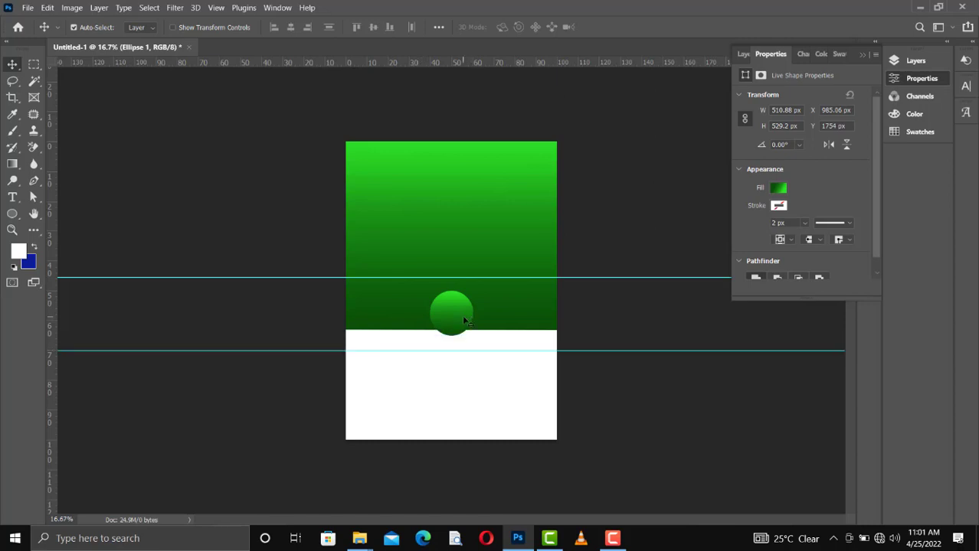
pyautogui.hotkey('ctrl', 't')
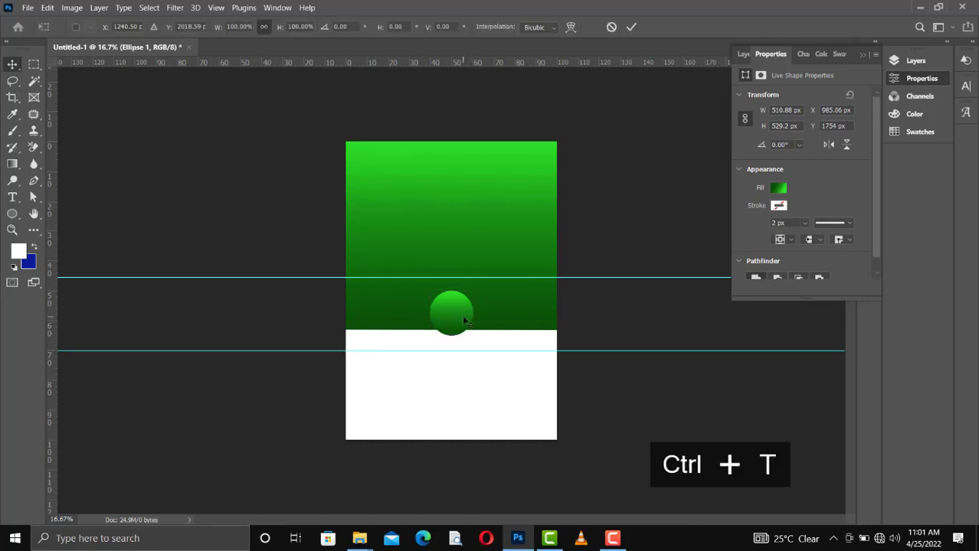
pyautogui.moveTo(451, 337); pyautogui.dragTo(460, 358)
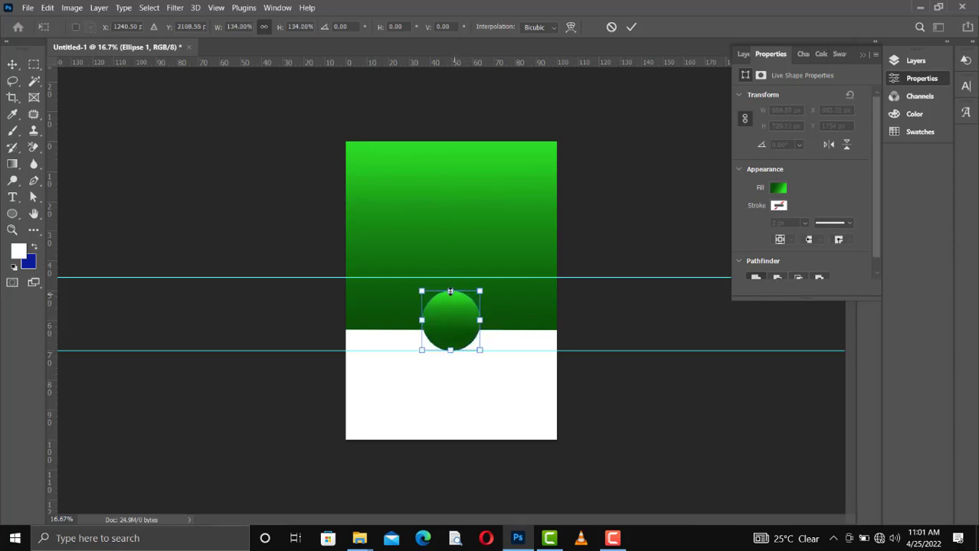
pyautogui.moveTo(450, 288); pyautogui.dragTo(451, 279)
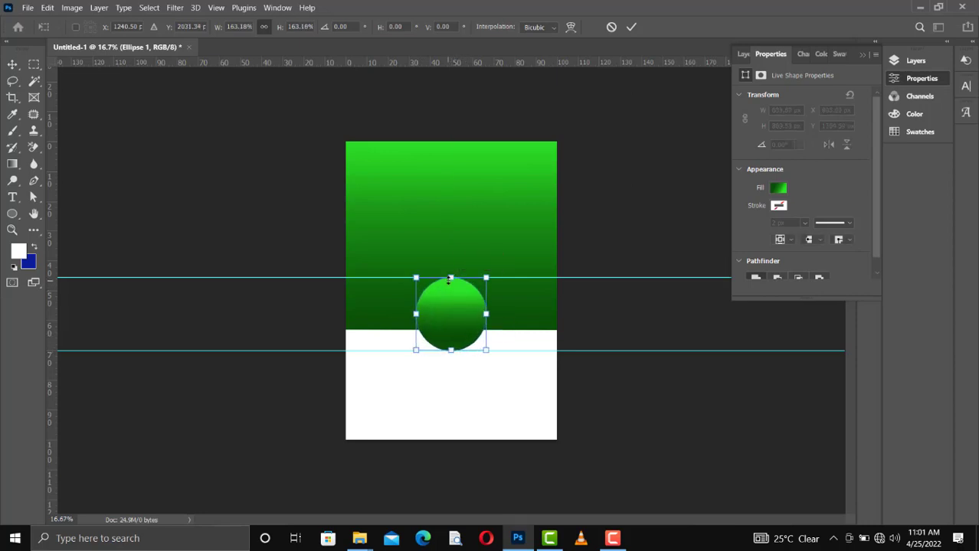
pyautogui.press('Return')
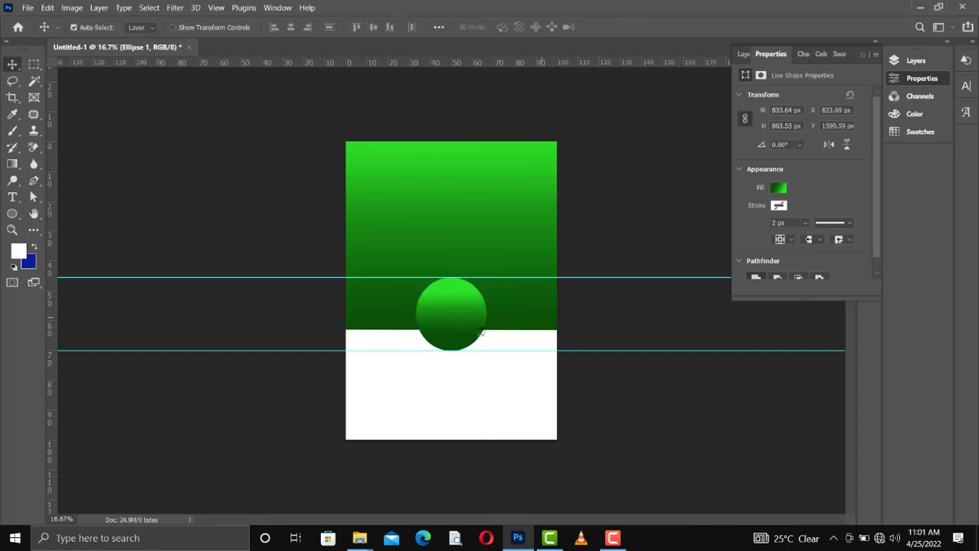
# Step: Duplicate the green ellipse and scale the copy down to about 685 × 709 px inside the original
pyautogui.hotkey('ctrl', '=')
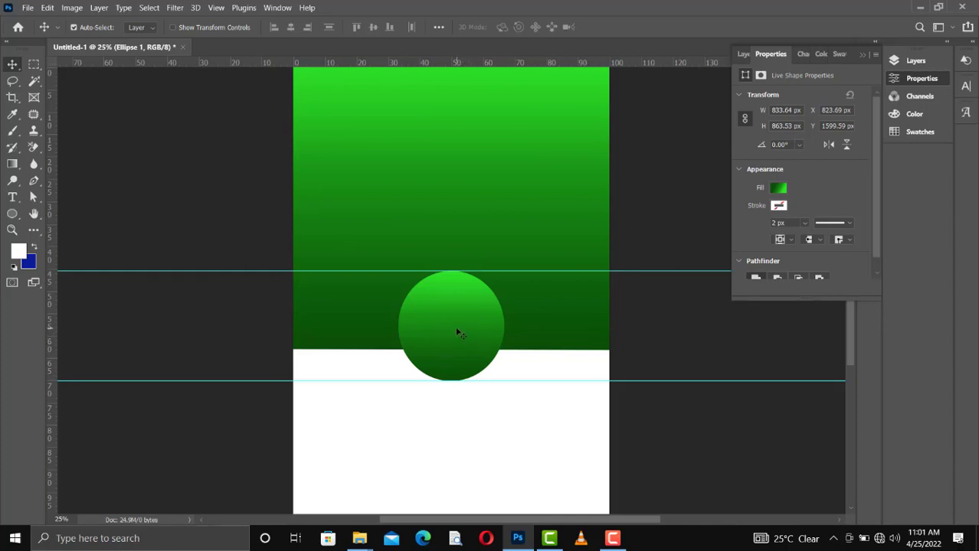
pyautogui.hotkey('ctrl', 'j')
pyautogui.hotkey('ctrl', 't')
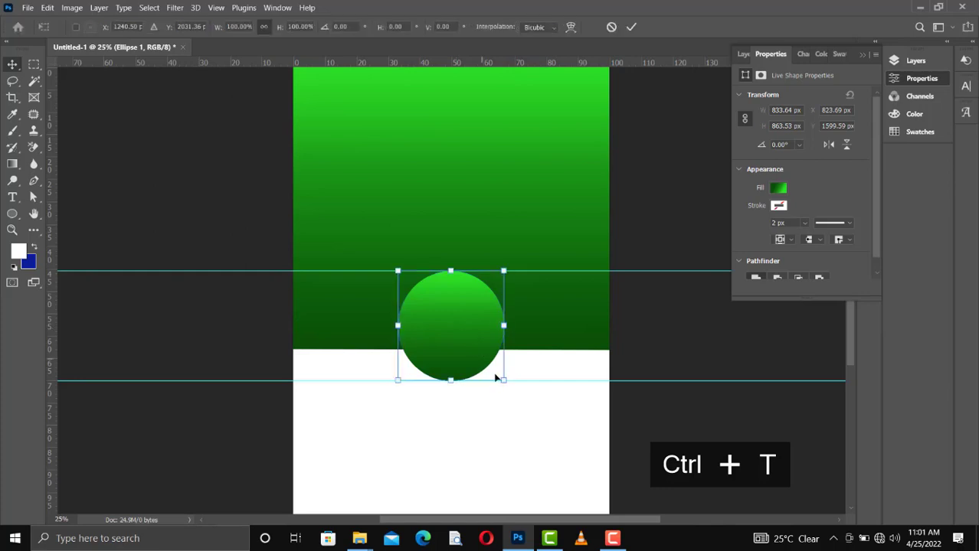
pyautogui.moveTo(503, 379); pyautogui.dragTo(462, 339)
pyautogui.press('Return')
pyautogui.press('Return')
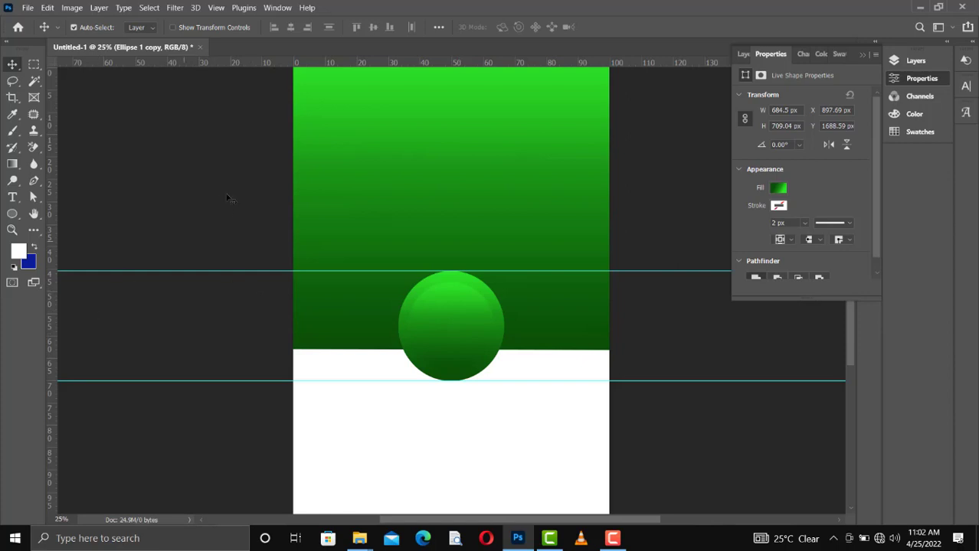
# Step: Replace the smaller ellipse's gradient fill with solid white
pyautogui.click(780, 188)
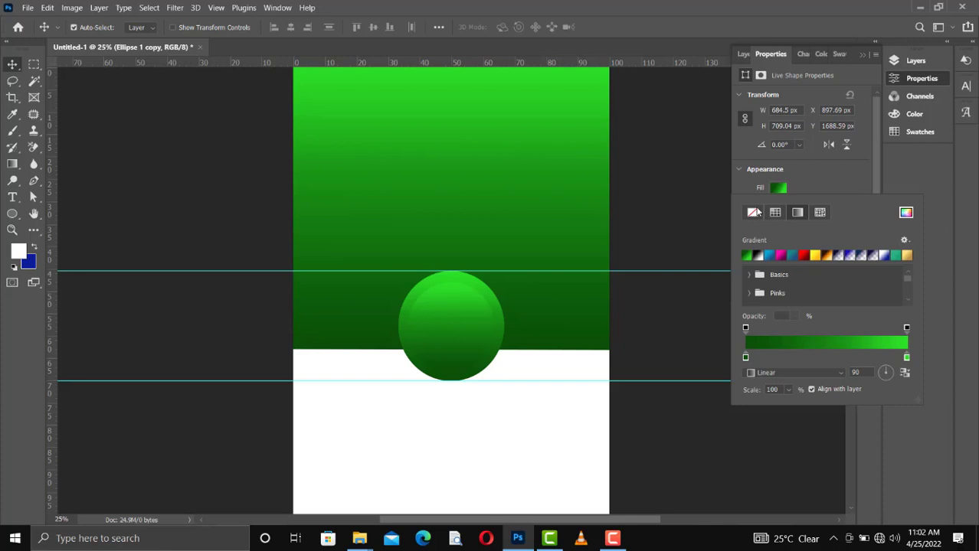
pyautogui.click(753, 213)
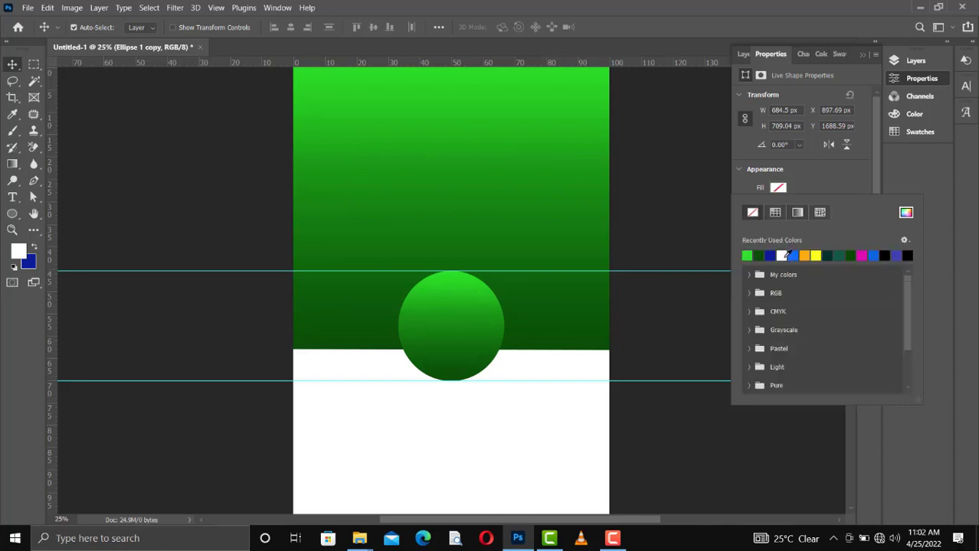
pyautogui.click(783, 256)
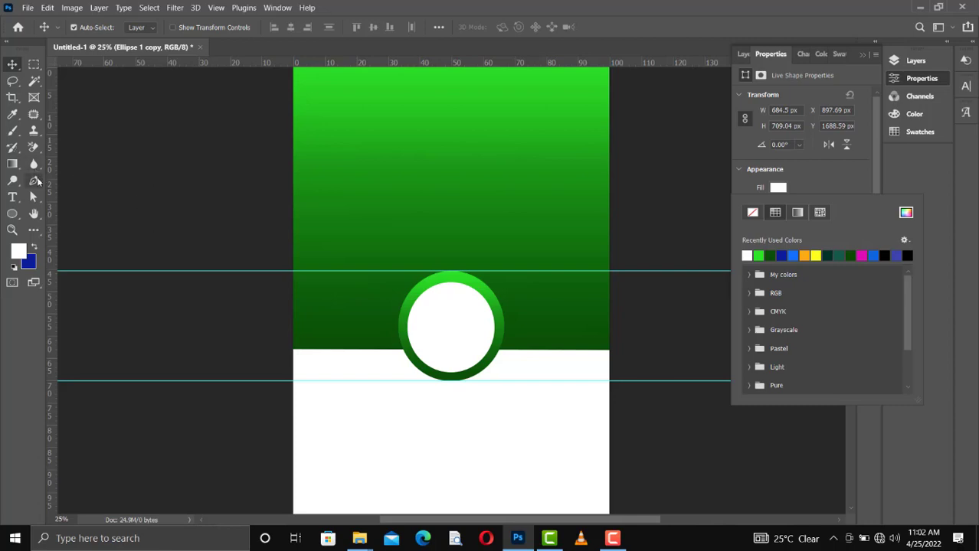
pyautogui.press('Escape')
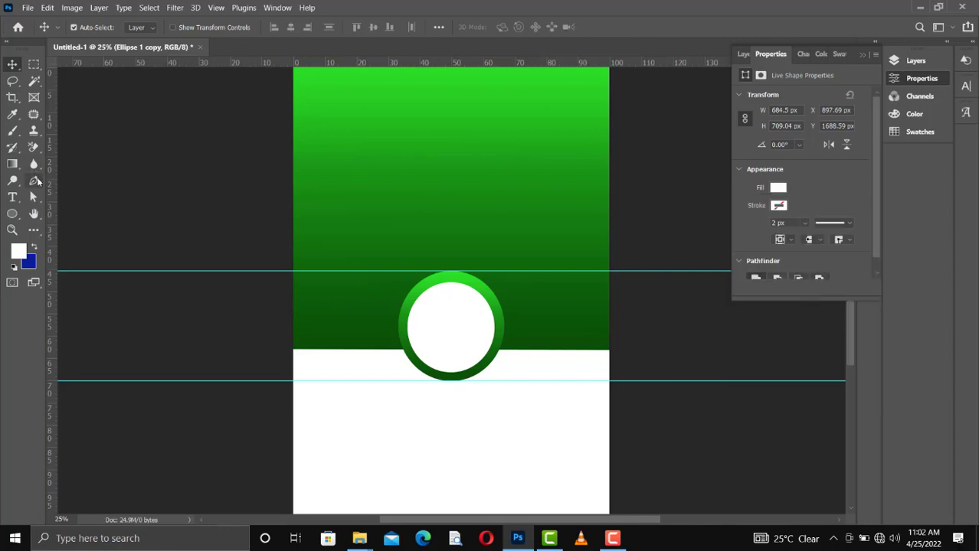
# Step: Draw a closed four-point white Pen shape, about 2647 × 1451 px, covering the page from its top edge to about 39% of its height
pyautogui.click(38, 180)
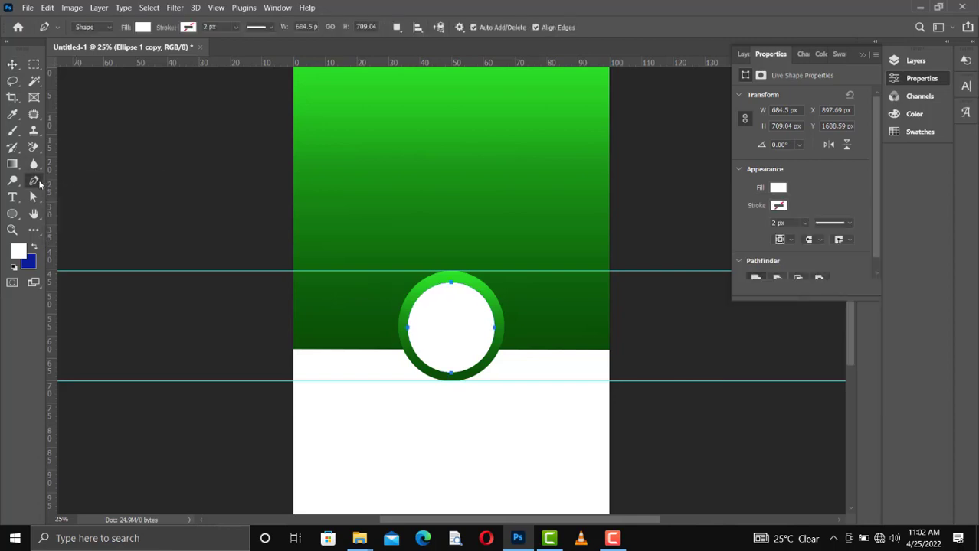
pyautogui.rightClick(36, 182)
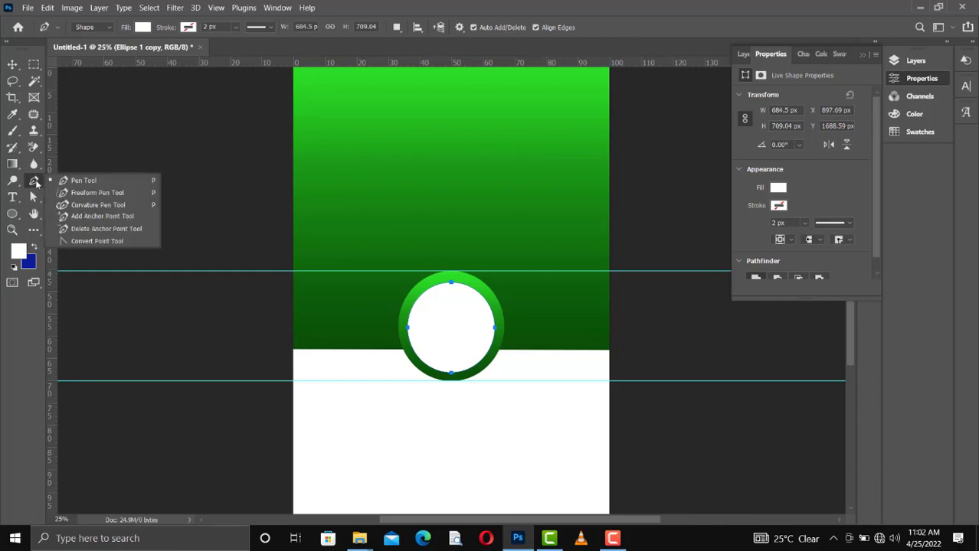
pyautogui.click(84, 181)
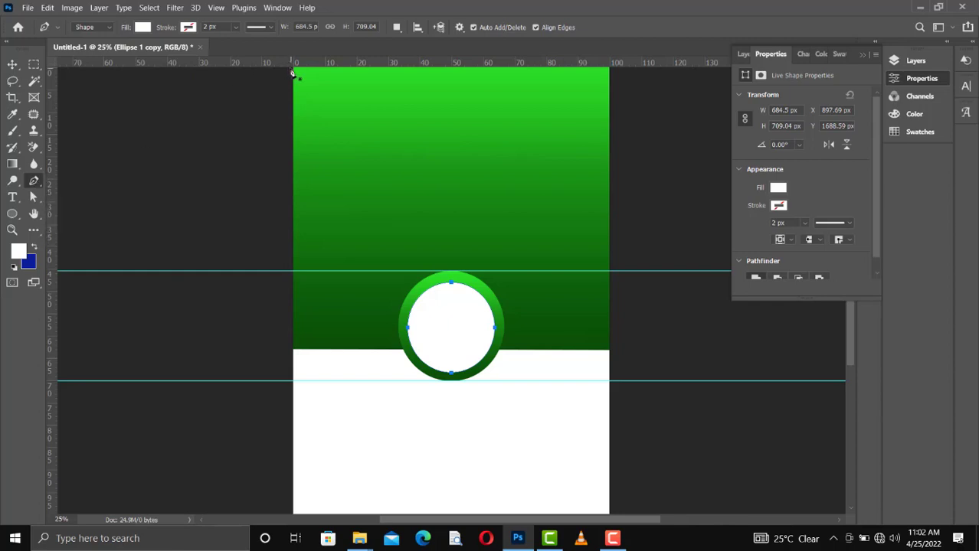
pyautogui.hotkey('ctrl', '-')
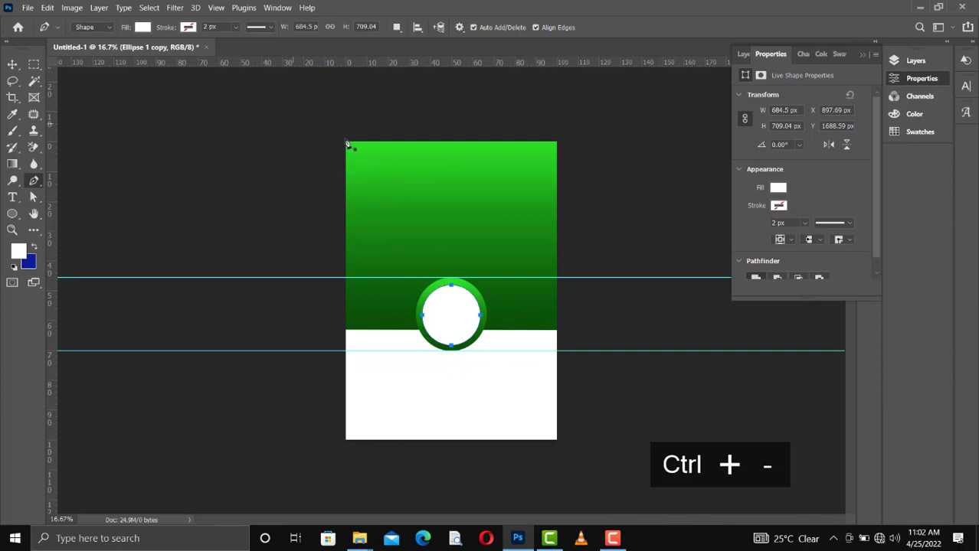
pyautogui.click(343, 141)
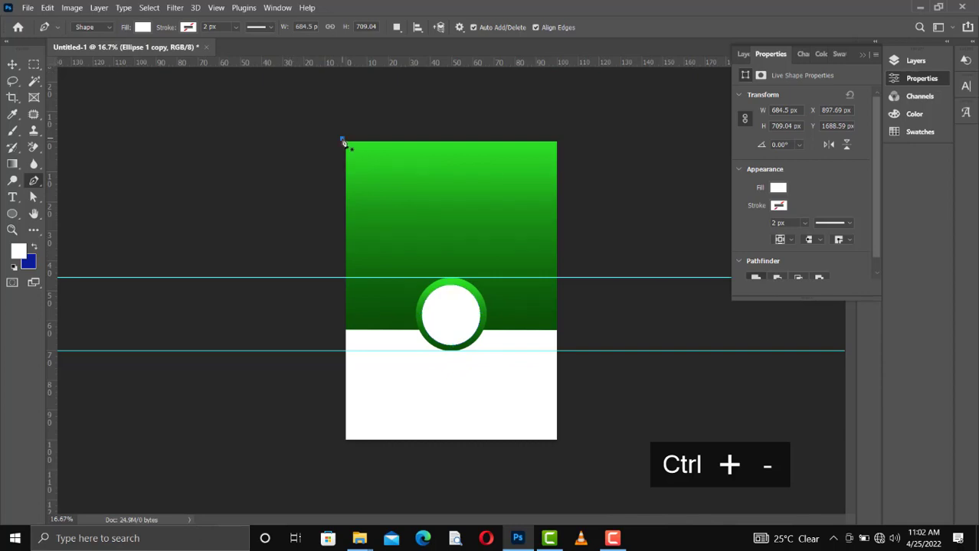
pyautogui.click(566, 135)
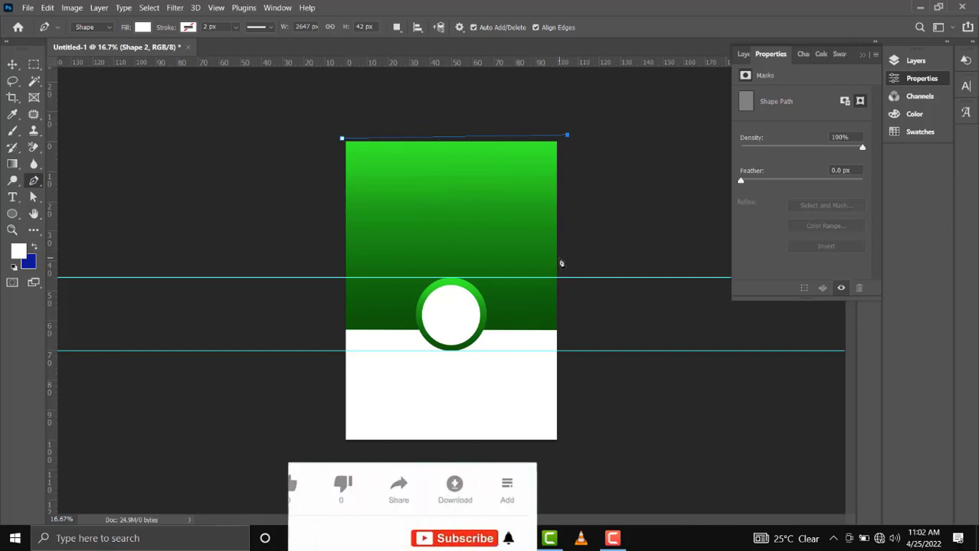
pyautogui.click(560, 260)
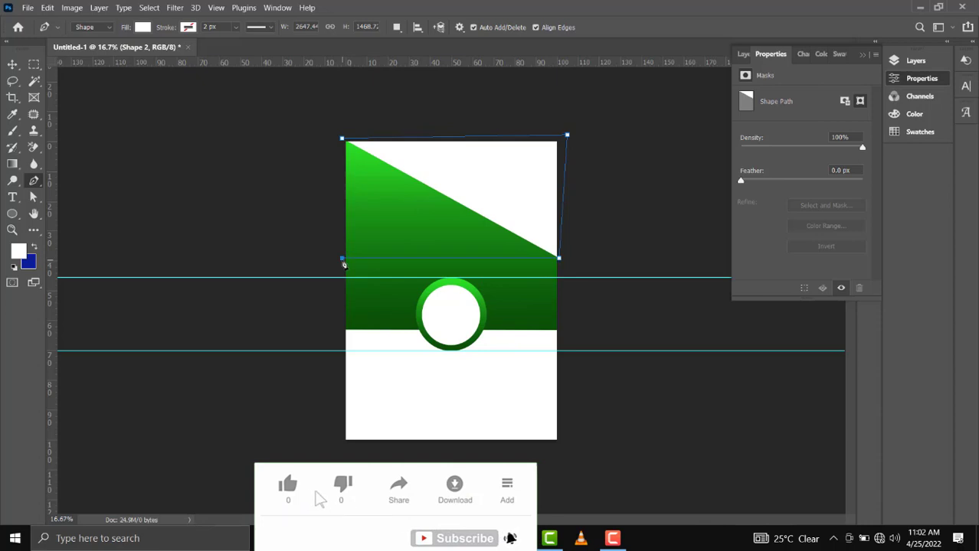
pyautogui.click(342, 258)
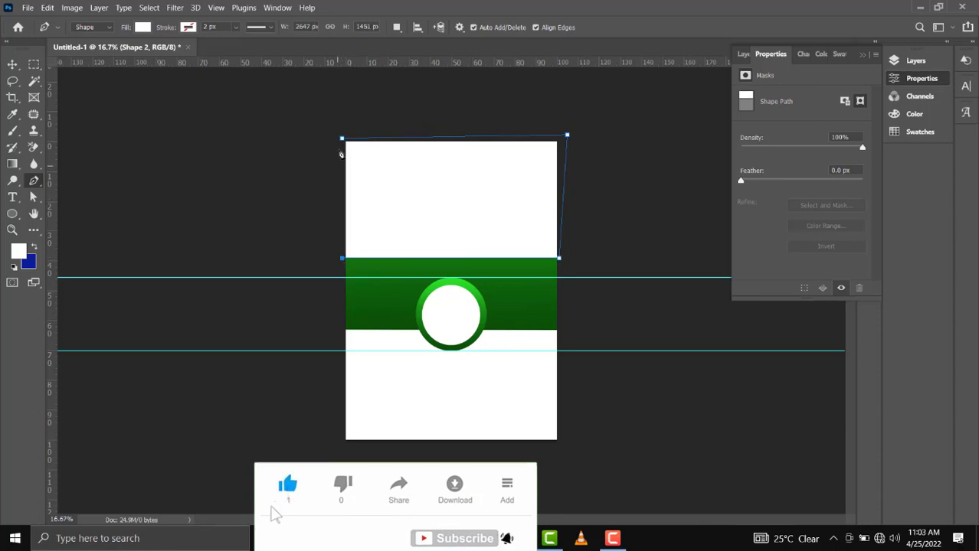
pyautogui.click(342, 141)
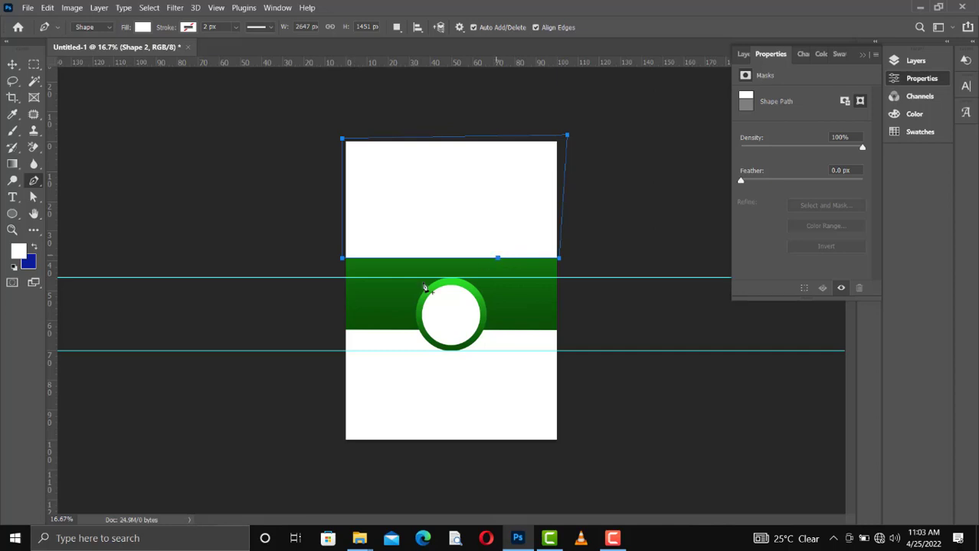
# Step: Curve the white shape's bottom edge with the Curvature Pen, pulling its middle down to the top of the white circle
pyautogui.rightClick(32, 185)
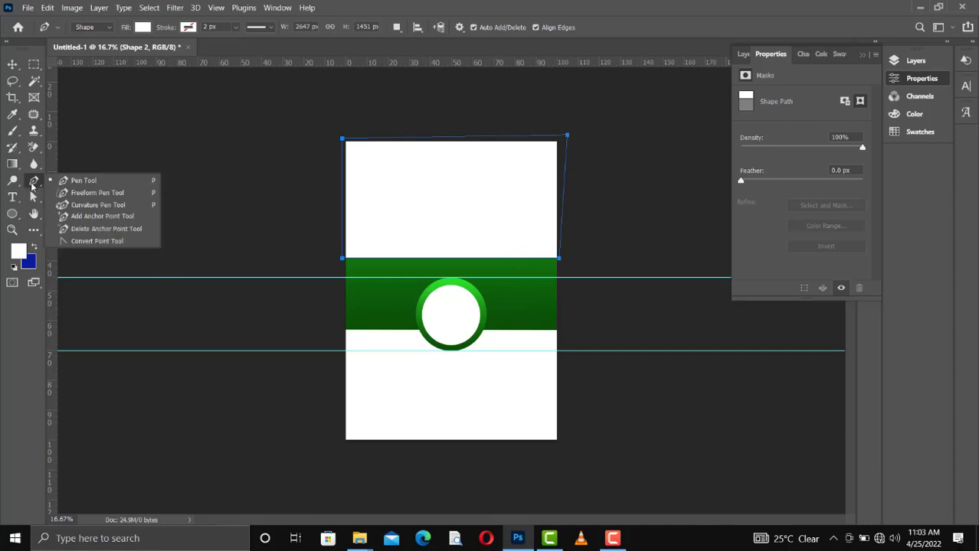
pyautogui.click(105, 207)
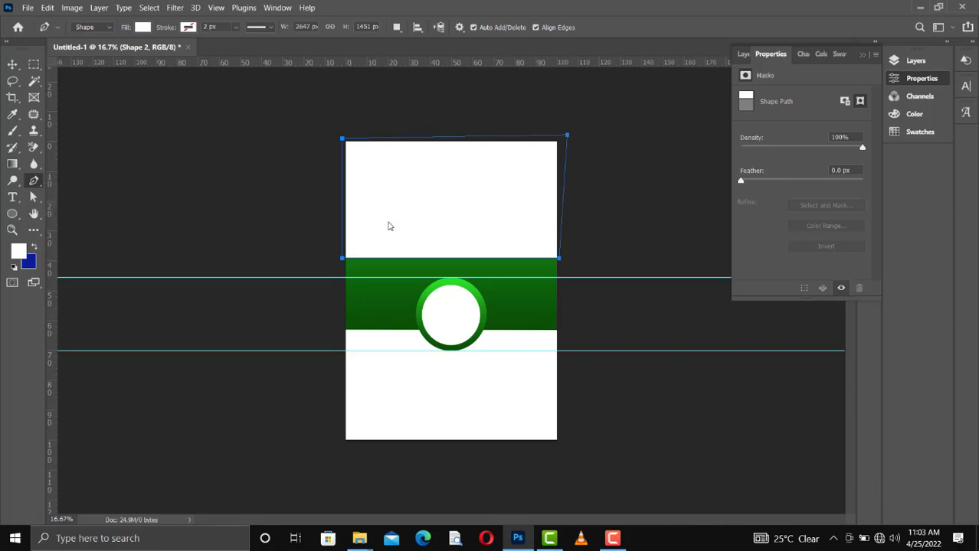
pyautogui.hotkey('shift', 'p')
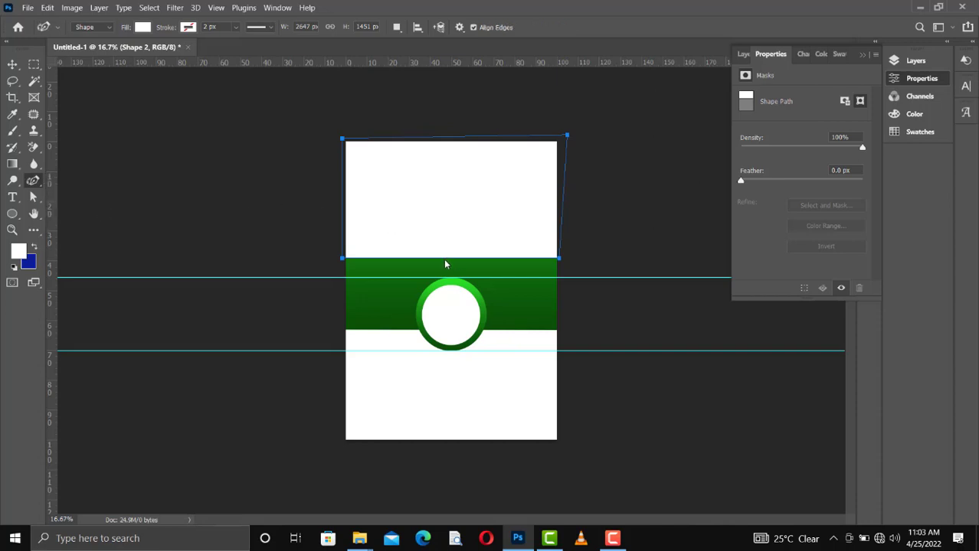
pyautogui.moveTo(452, 261); pyautogui.dragTo(452, 277)
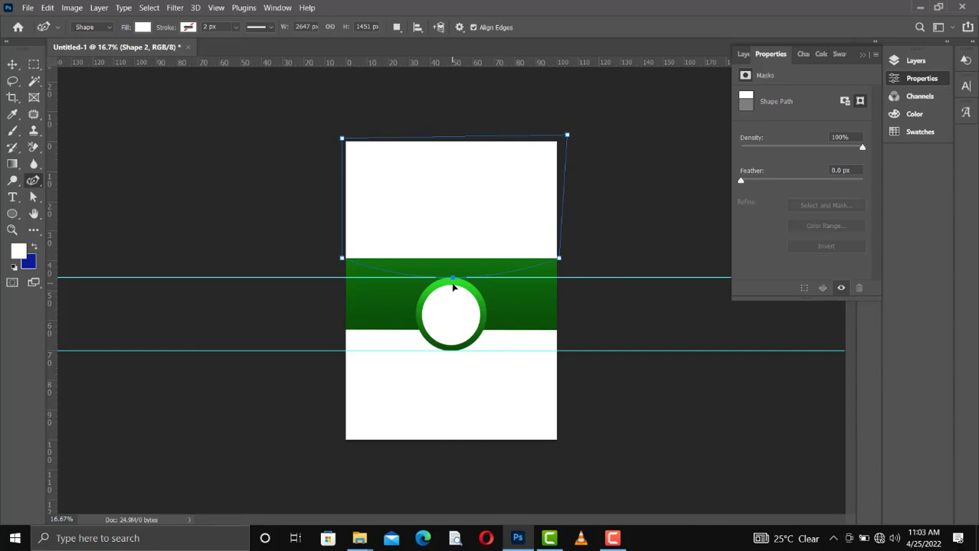
pyautogui.click(453, 285)
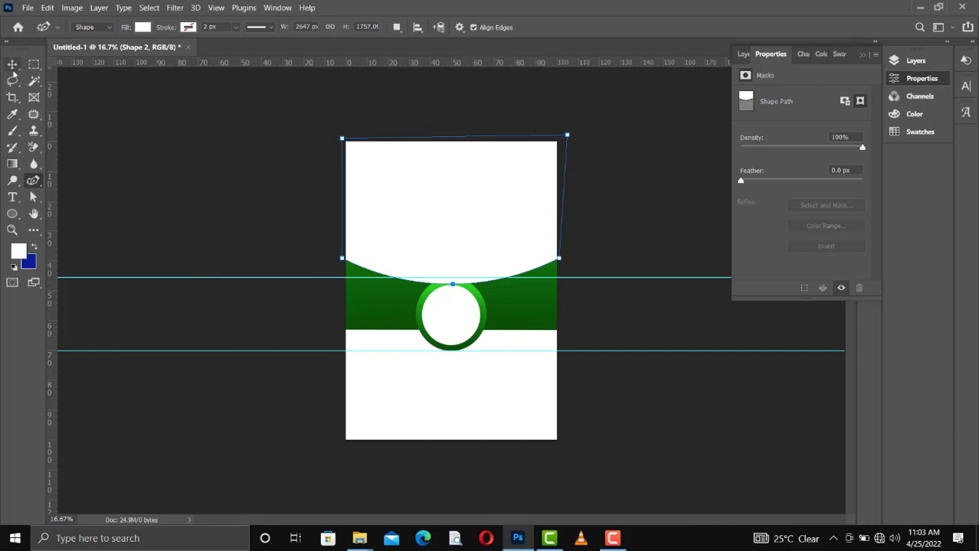
# Step: Move the curved white shape's layer below both ellipse layers and remove the upper horizontal guide
pyautogui.click(12, 65)
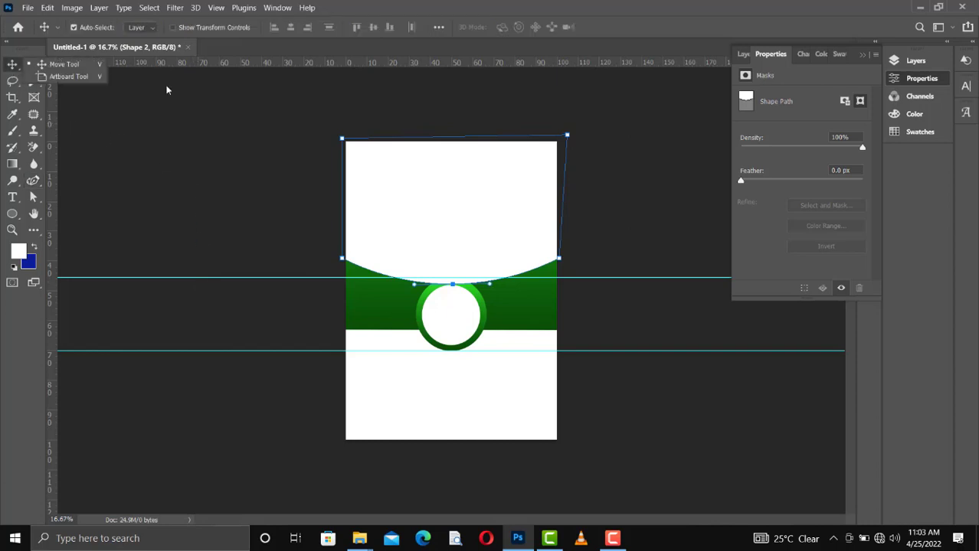
pyautogui.click(743, 55)
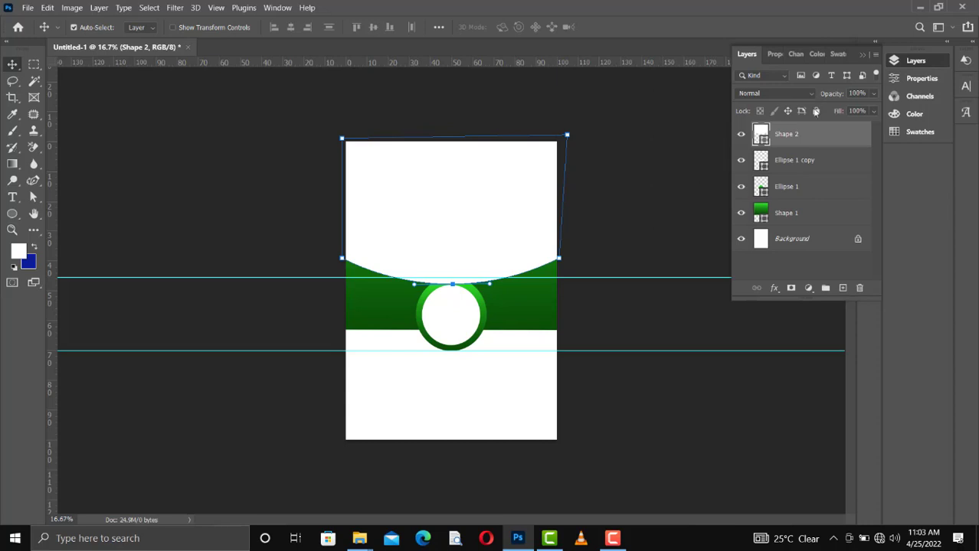
pyautogui.moveTo(809, 139); pyautogui.dragTo(809, 197)
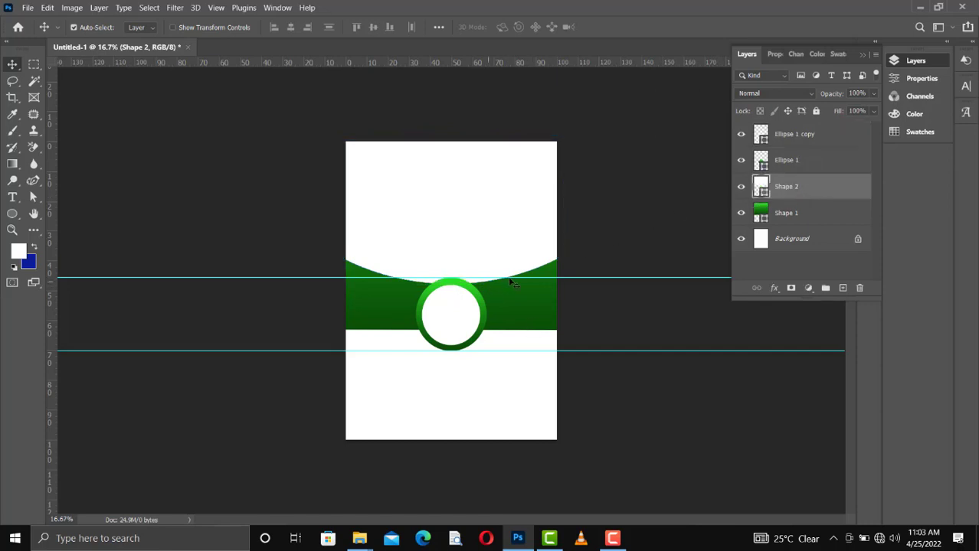
pyautogui.moveTo(514, 278); pyautogui.dragTo(494, 65)
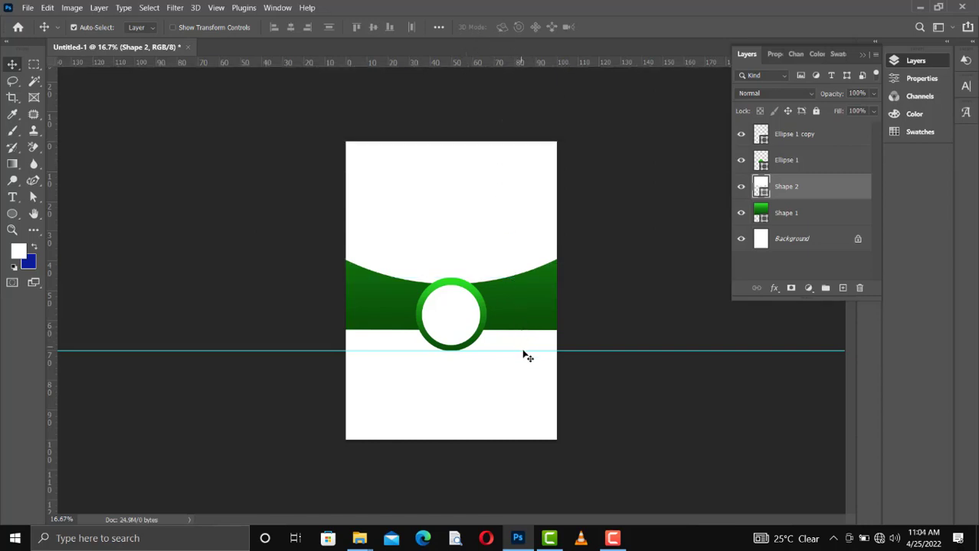
# Step: Remove the remaining horizontal guide below the ringed circle
pyautogui.moveTo(522, 350); pyautogui.dragTo(503, 64)
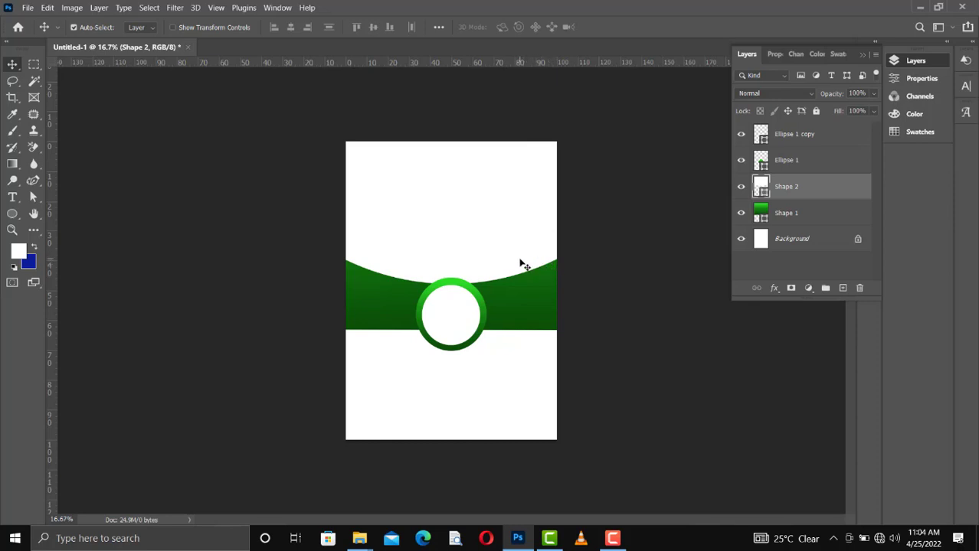
pyautogui.hotkey('ctrl', 'j')
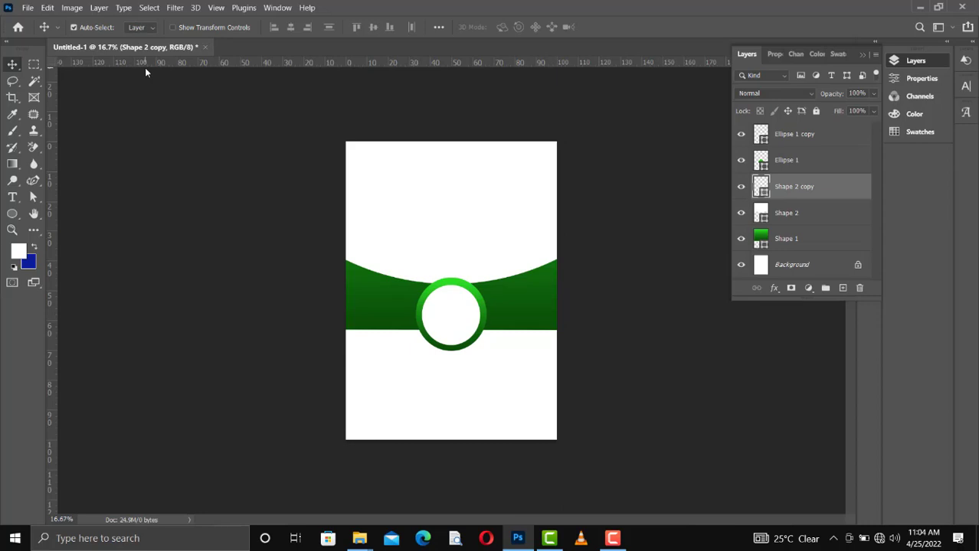
pyautogui.press('u')
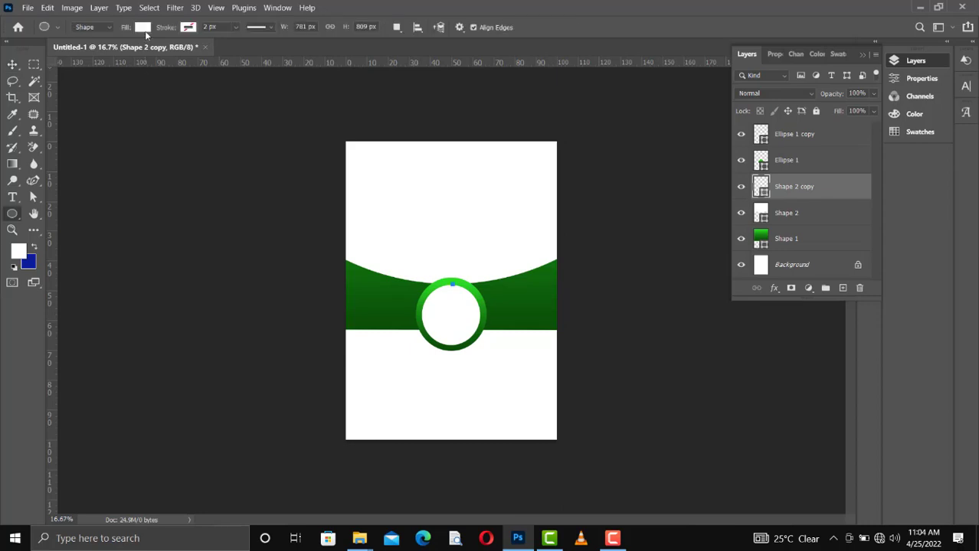
pyautogui.click(145, 31)
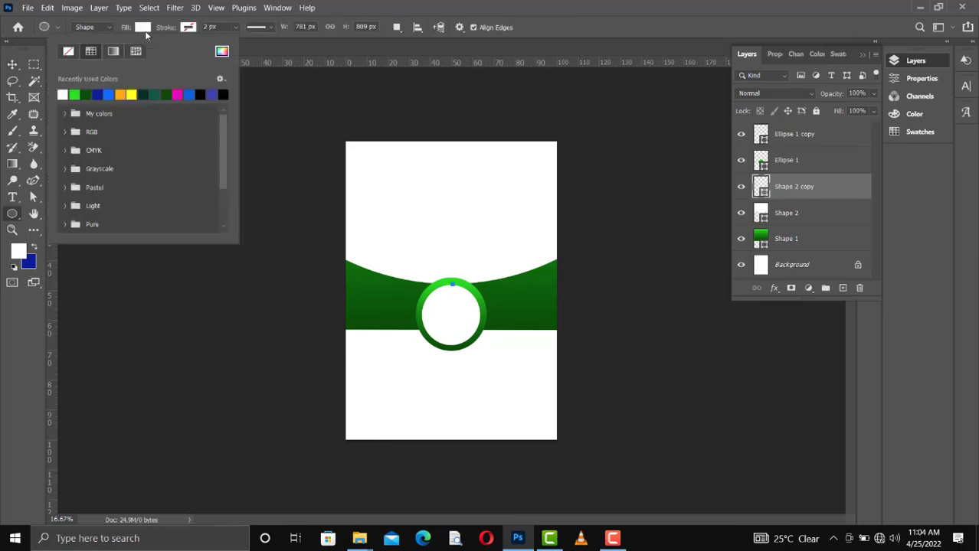
pyautogui.click(87, 94)
pyautogui.click(13, 65)
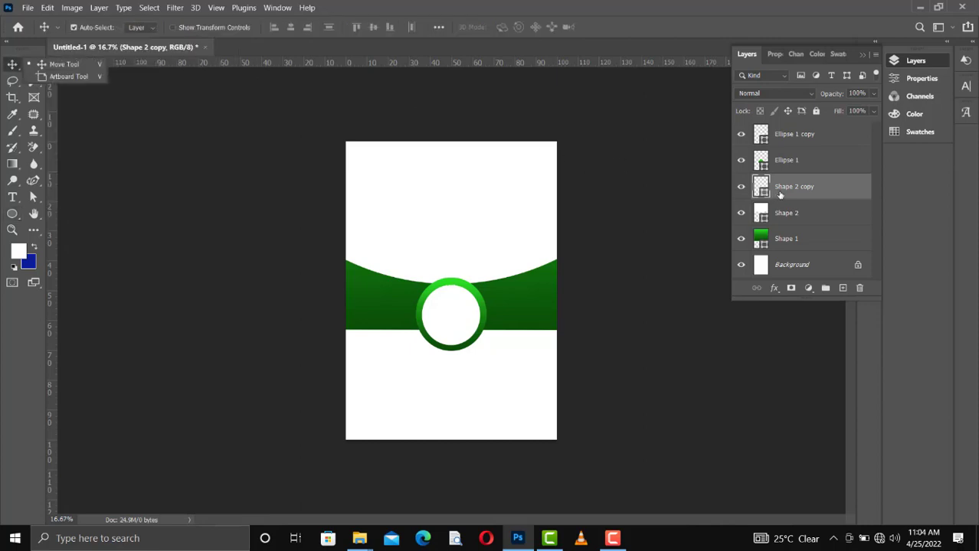
pyautogui.press('Delete')
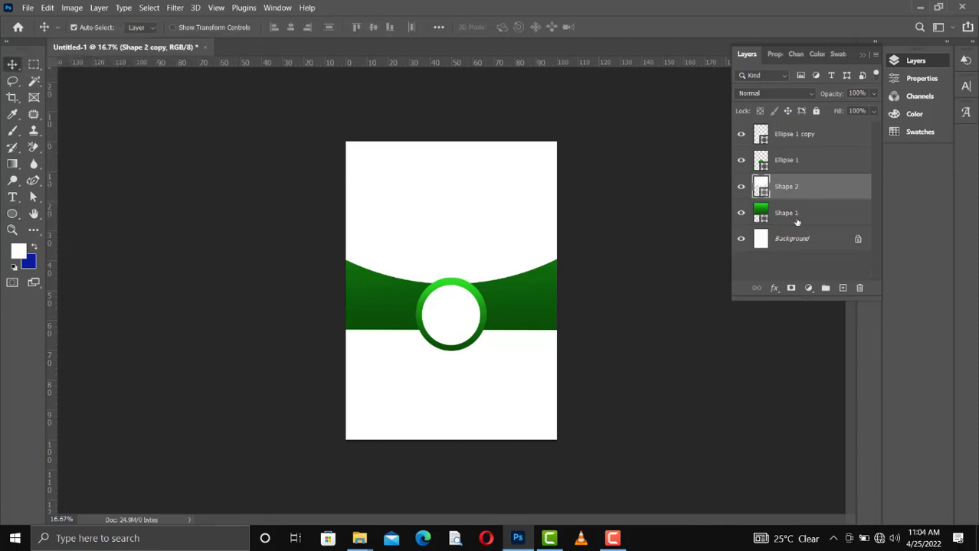
# Step: Create a dark green duplicate of the curved white shape, layered directly beneath the original
pyautogui.hotkey('ctrl', 'j')
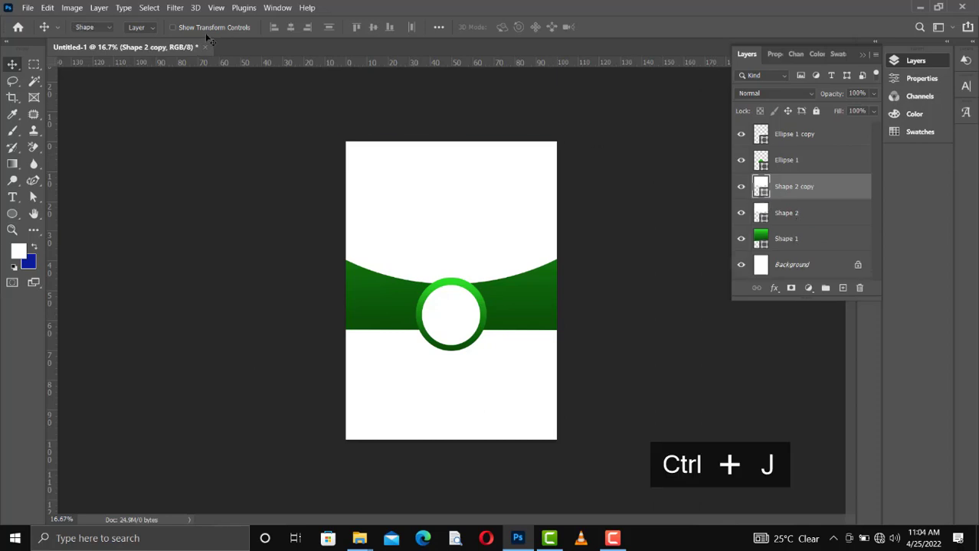
pyautogui.press('u')
pyautogui.click(140, 31)
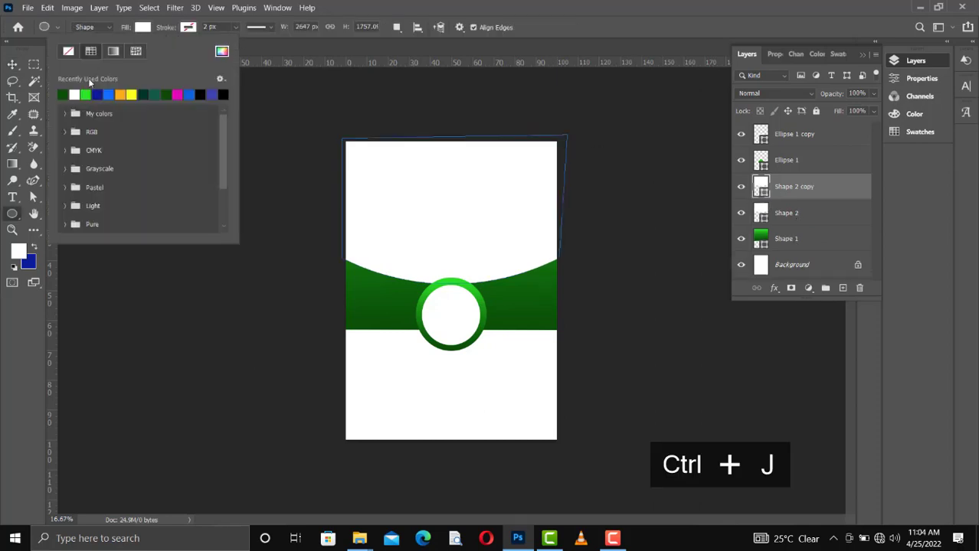
pyautogui.click(65, 94)
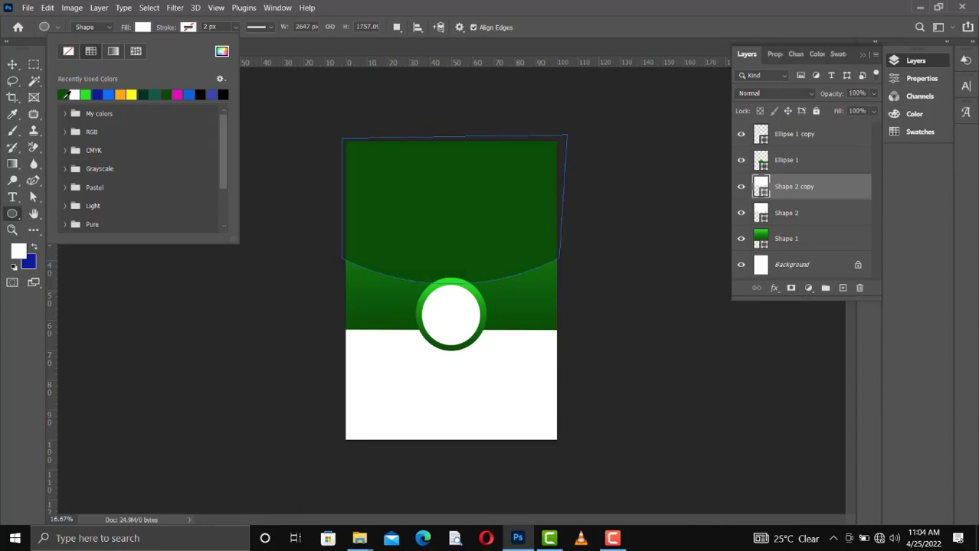
pyautogui.click(12, 64)
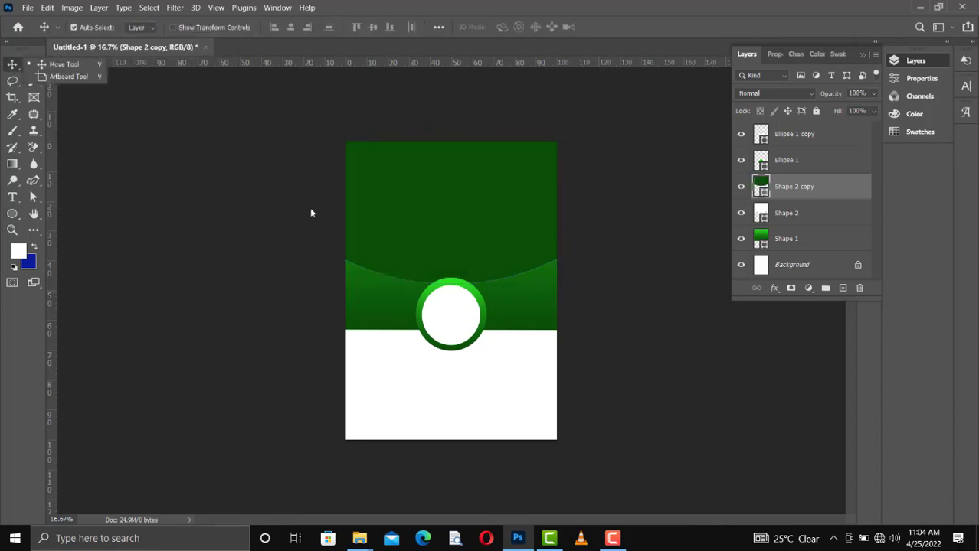
pyautogui.click(789, 219)
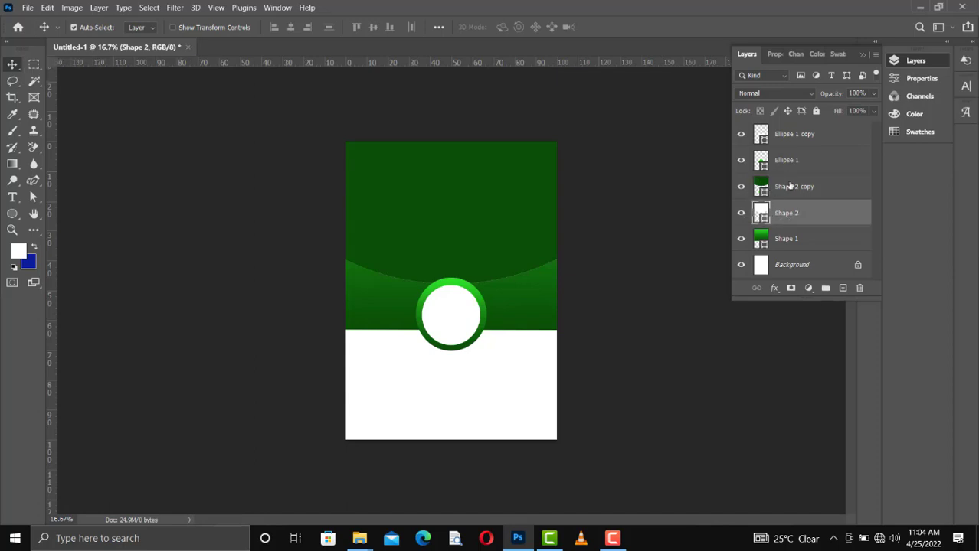
pyautogui.moveTo(789, 185); pyautogui.dragTo(788, 223)
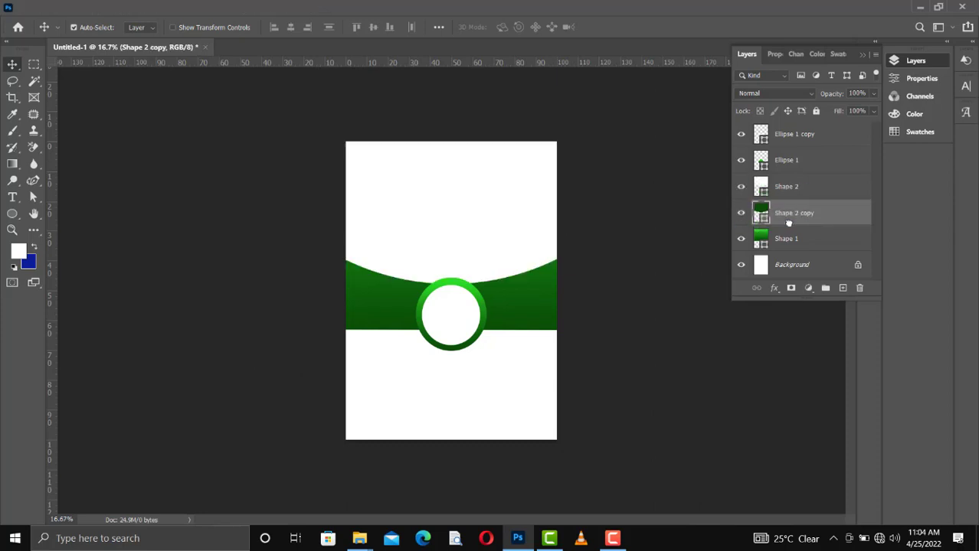
# Step: Nudge the curved white shape upward to expose a thin dark green strip of the duplicate along its bottom edge
pyautogui.click(494, 248)
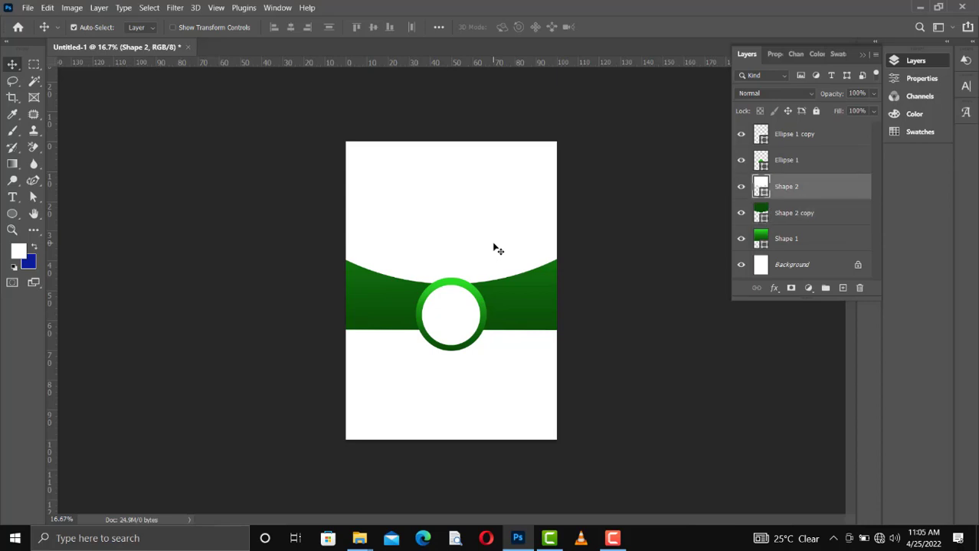
pyautogui.press('Up')
pyautogui.press('Up')
pyautogui.press('Up')
pyautogui.press('Up')
pyautogui.press('Up')
pyautogui.press('Up')
pyautogui.press('Up')
pyautogui.press('Up')
pyautogui.press('Up')
pyautogui.press('Up')
pyautogui.press('Up')
pyautogui.press('Up')
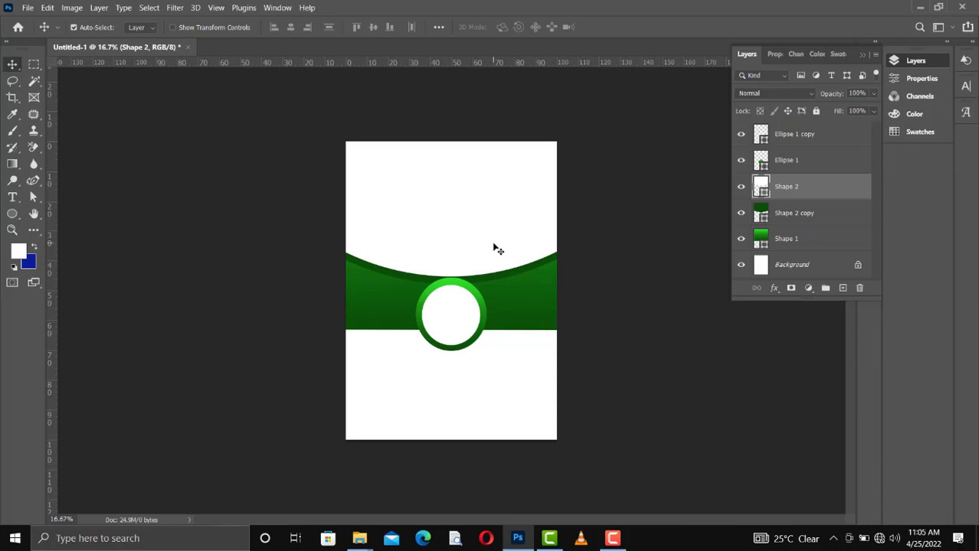
pyautogui.press('Down')
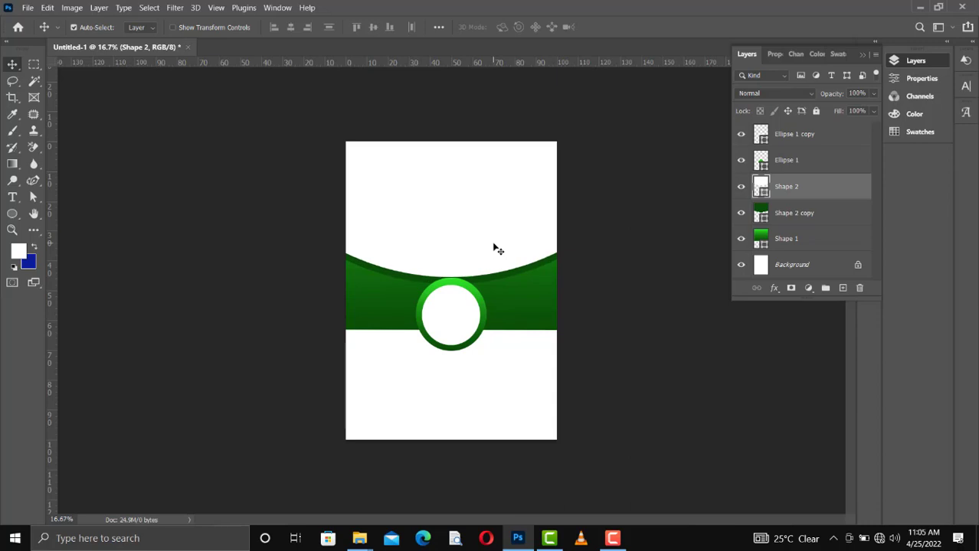
pyautogui.press('Up')
pyautogui.press('Up')
pyautogui.press('Up')
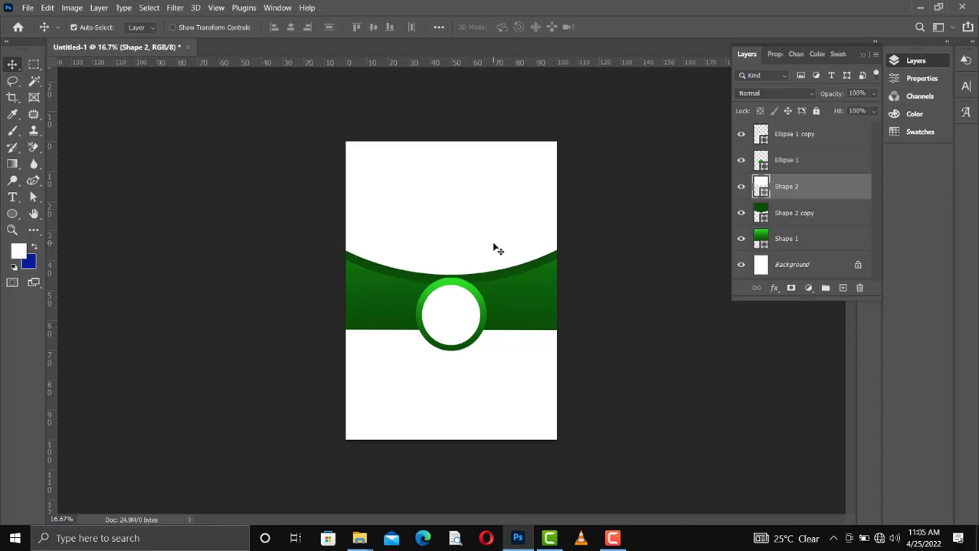
pyautogui.press('Up')
# Step: Activate the Curvature Pen tool for editing the curved white shape's path
pyautogui.click(33, 180)
pyautogui.click(73, 180)
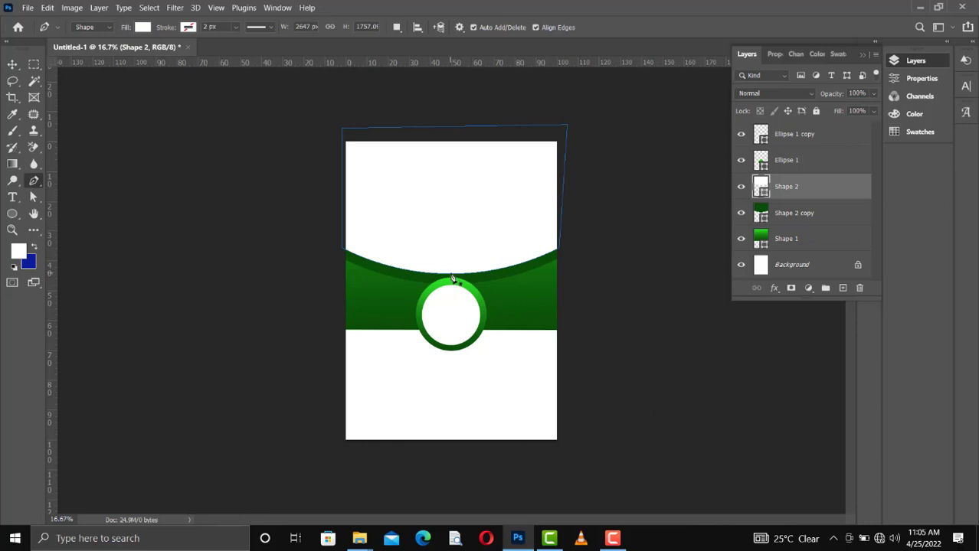
pyautogui.click(36, 185)
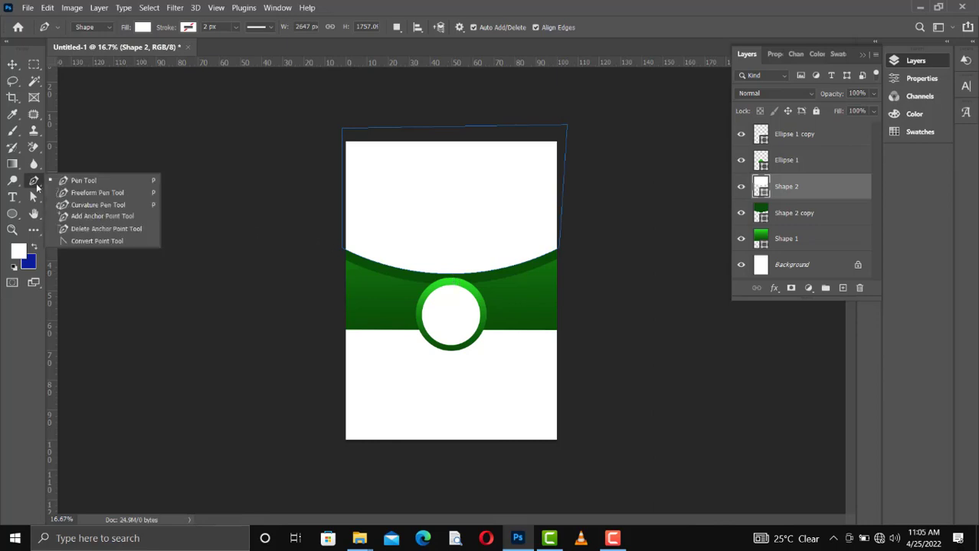
pyautogui.click(96, 206)
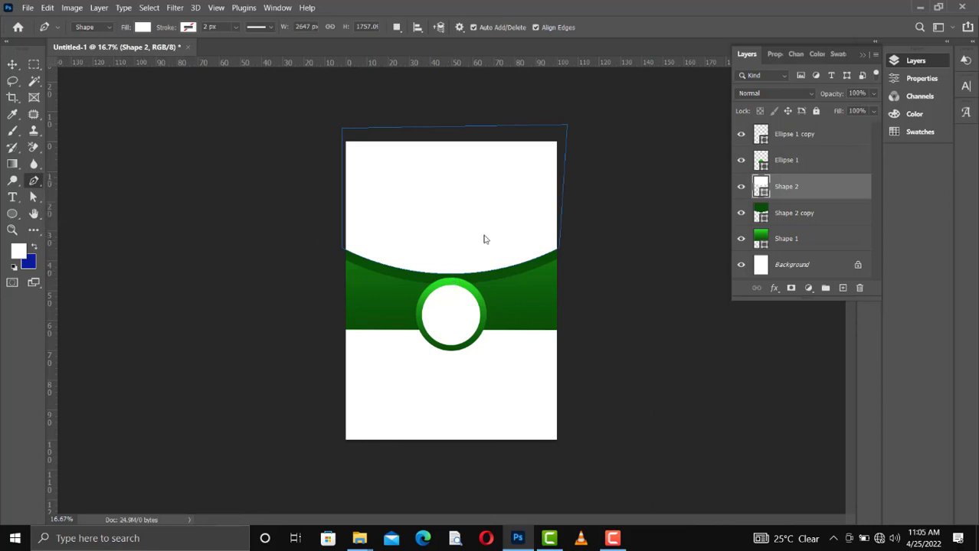
pyautogui.click(453, 280)
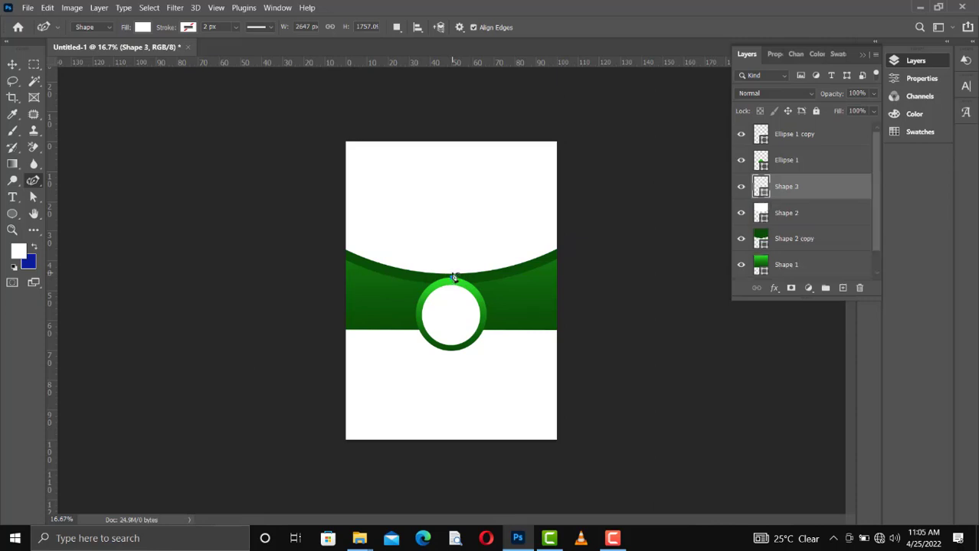
pyautogui.hotkey('ctrl', 'z')
pyautogui.hotkey('ctrl', 'z')
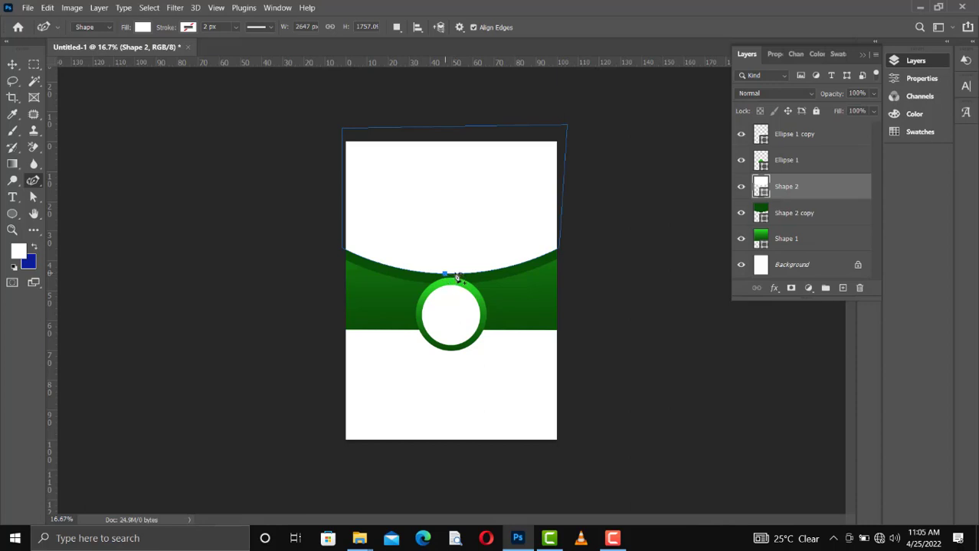
pyautogui.moveTo(452, 274); pyautogui.dragTo(456, 279)
pyautogui.hotkey('ctrl', 'z')
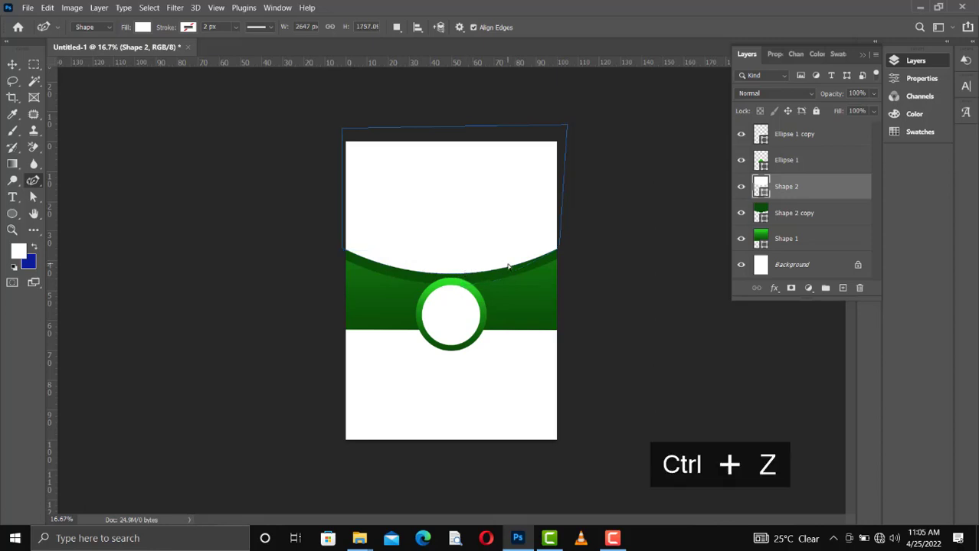
# Step: Pull the middle of the white shape's bottom curve down onto the green ring's top, making the shape about 1871 px high
pyautogui.click(508, 266)
pyautogui.click(471, 272)
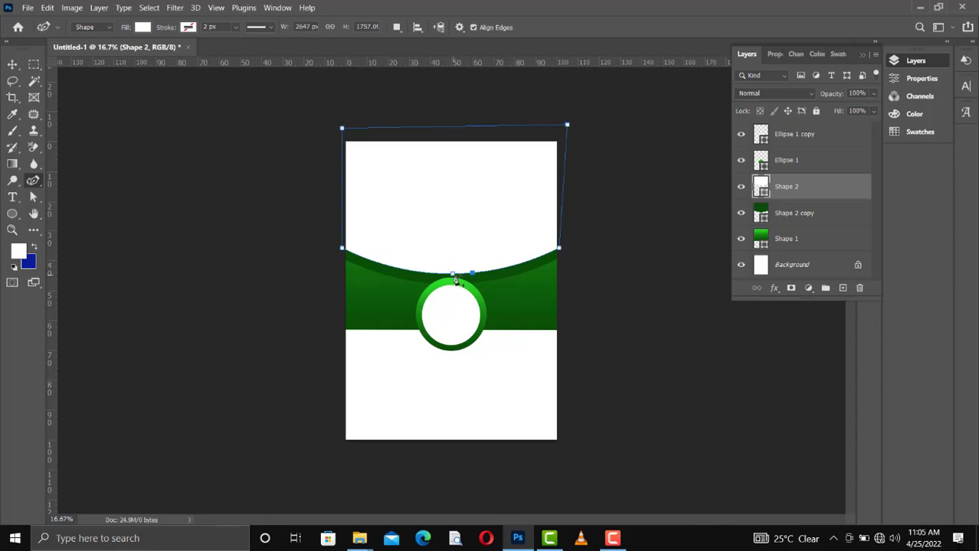
pyautogui.click(453, 275)
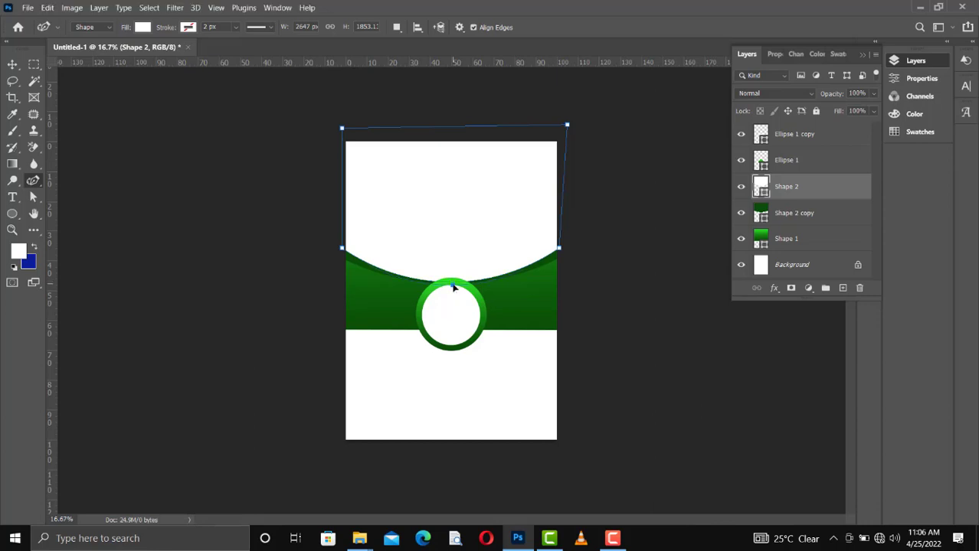
pyautogui.moveTo(453, 287); pyautogui.dragTo(453, 289)
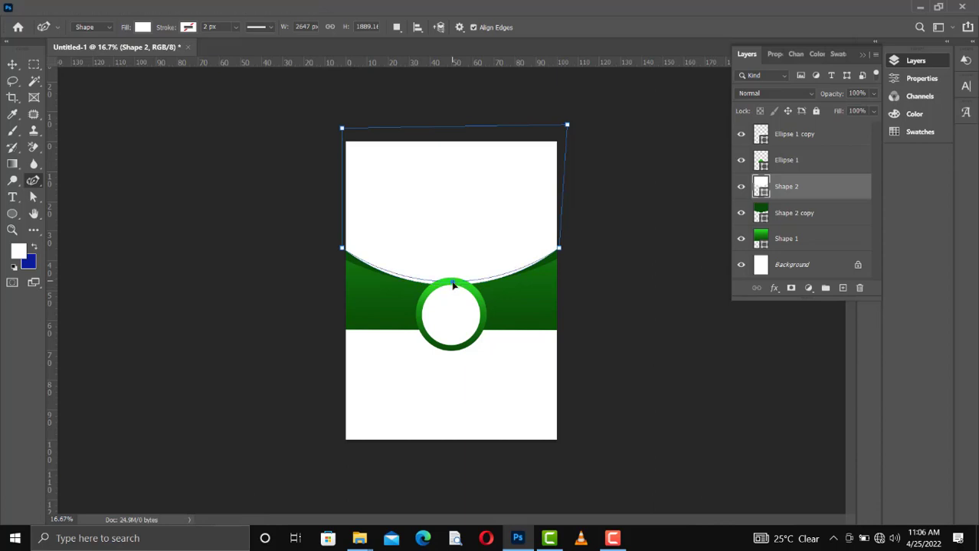
pyautogui.moveTo(453, 285); pyautogui.dragTo(452, 284)
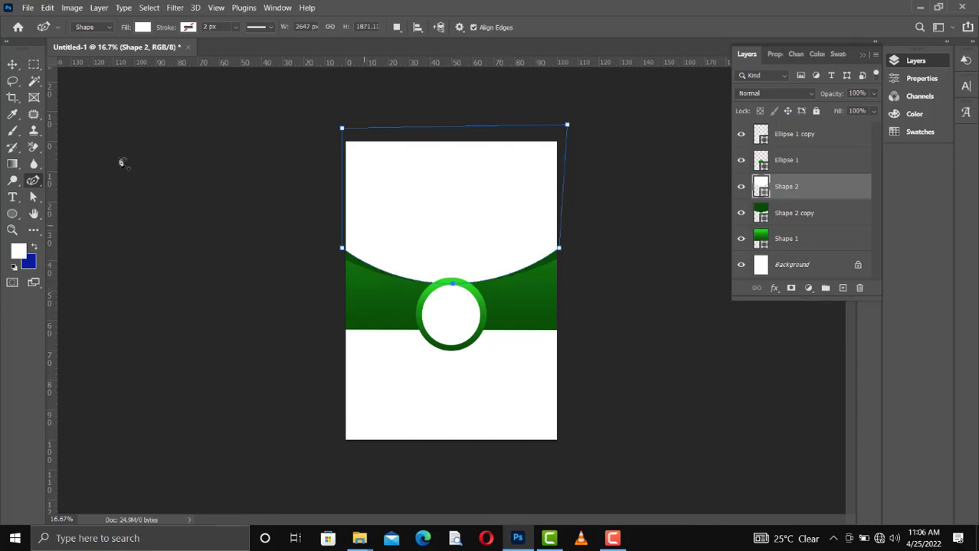
pyautogui.click(12, 64)
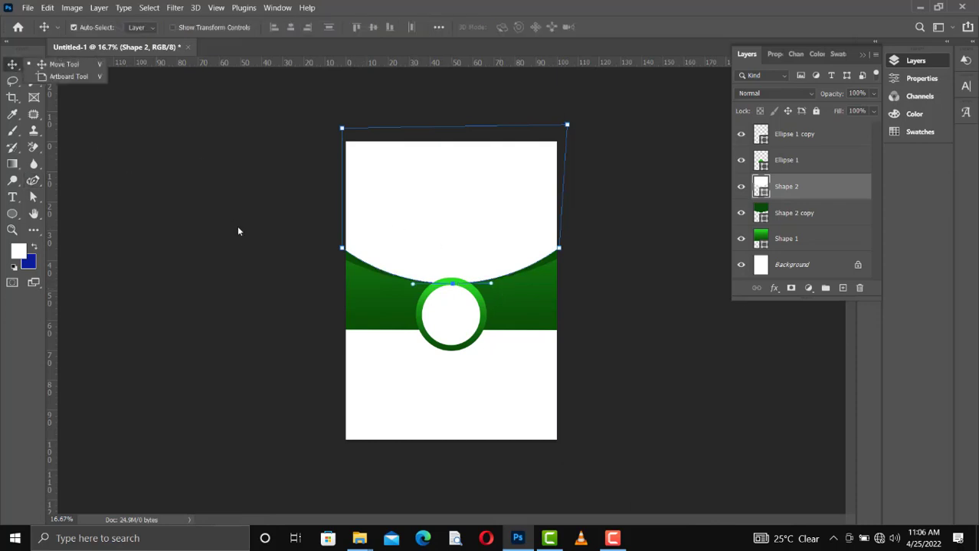
pyautogui.click(509, 226)
pyautogui.press('ctrl')
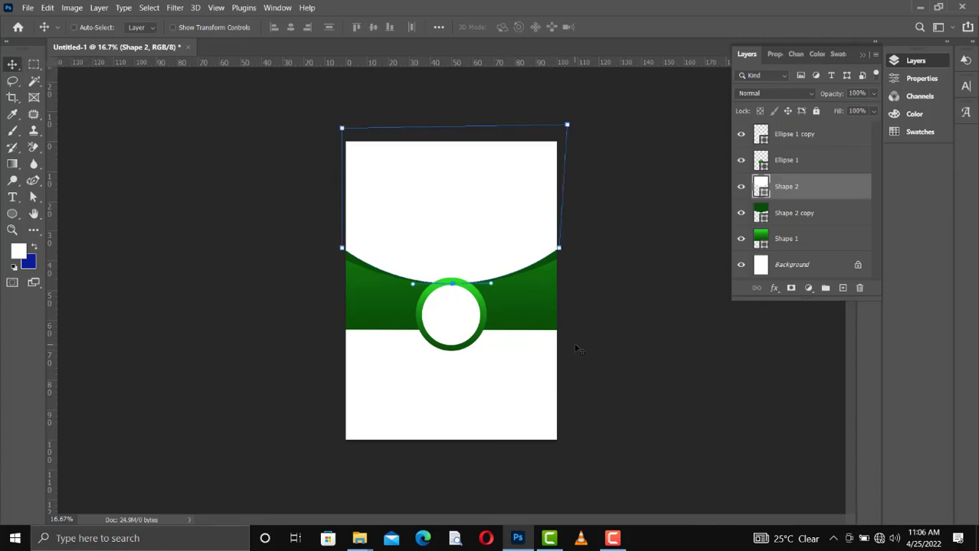
pyautogui.hotkey('ctrl', '0')
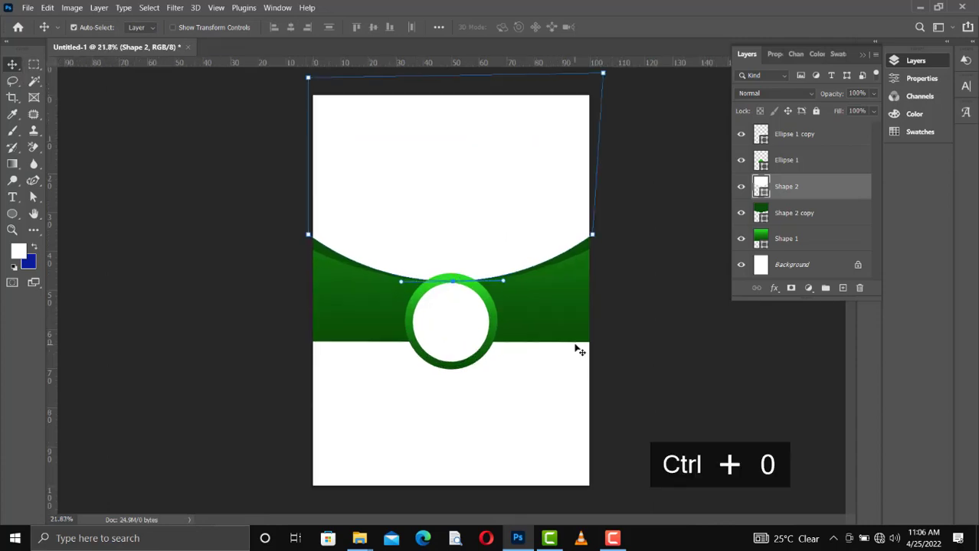
pyautogui.click(644, 368)
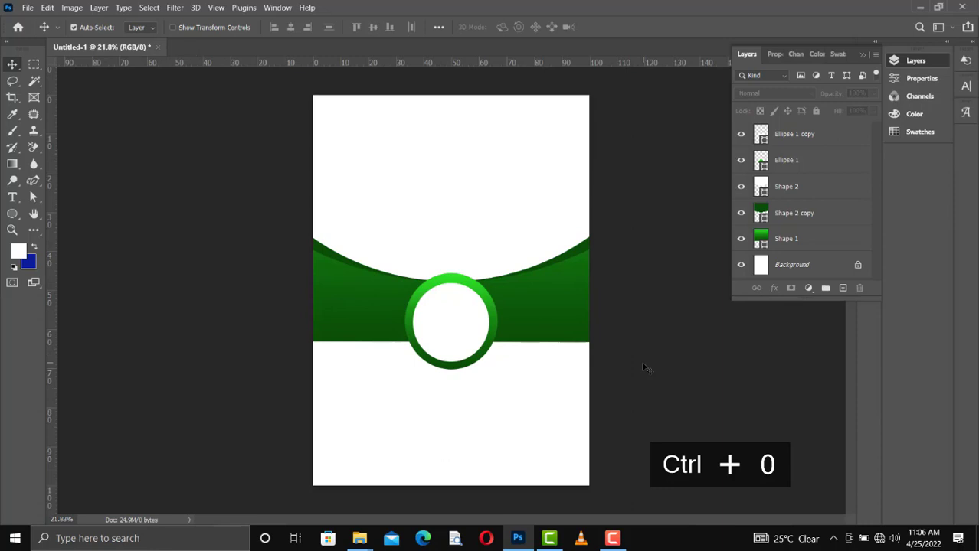
# Step: Nudge the dark green copy slightly down and fine-tune the white shape's vertical position to thicken the dark green strip between them
pyautogui.click(515, 226)
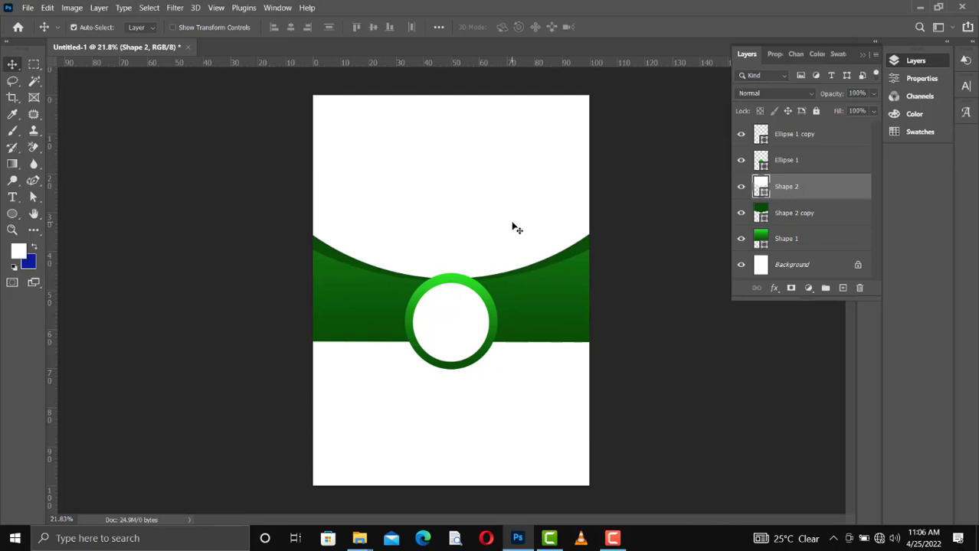
pyautogui.click(563, 266)
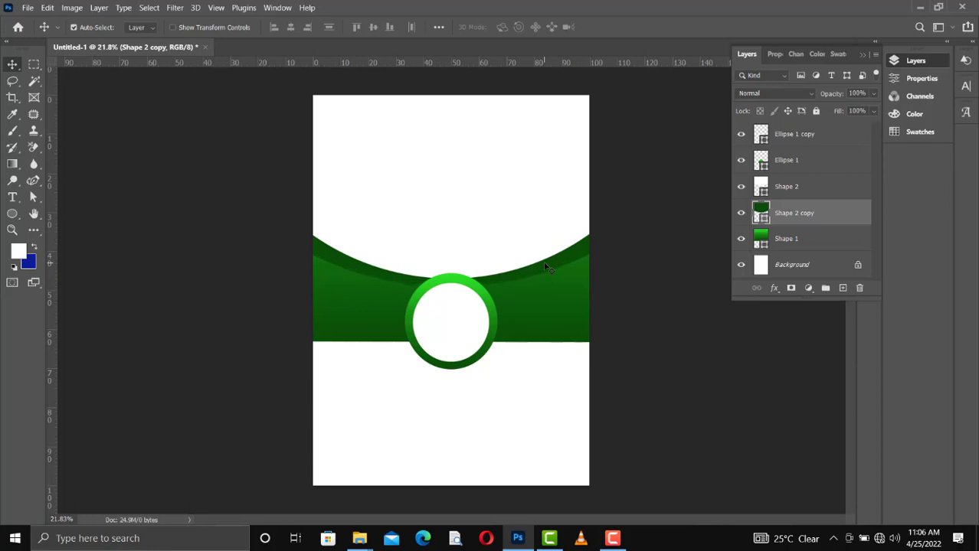
pyautogui.click(504, 244)
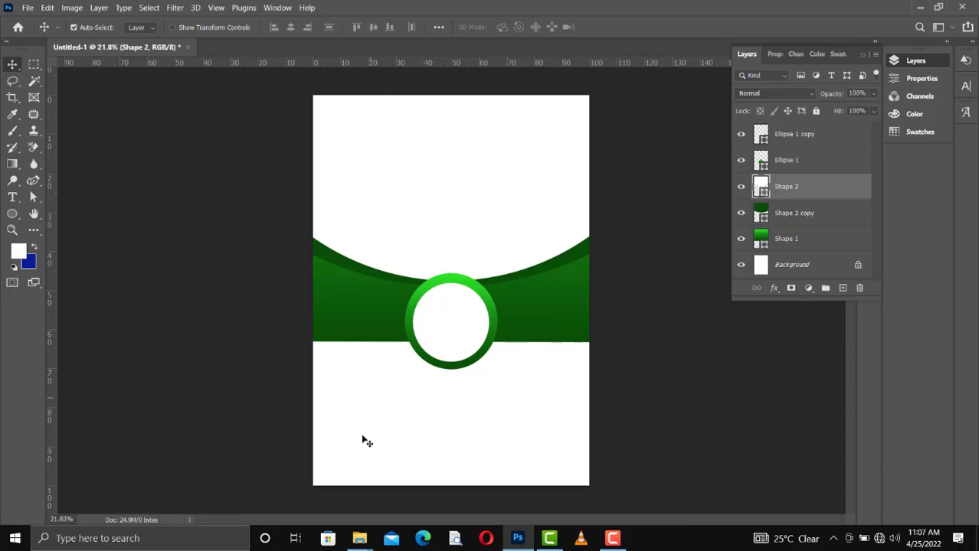
pyautogui.click(12, 216)
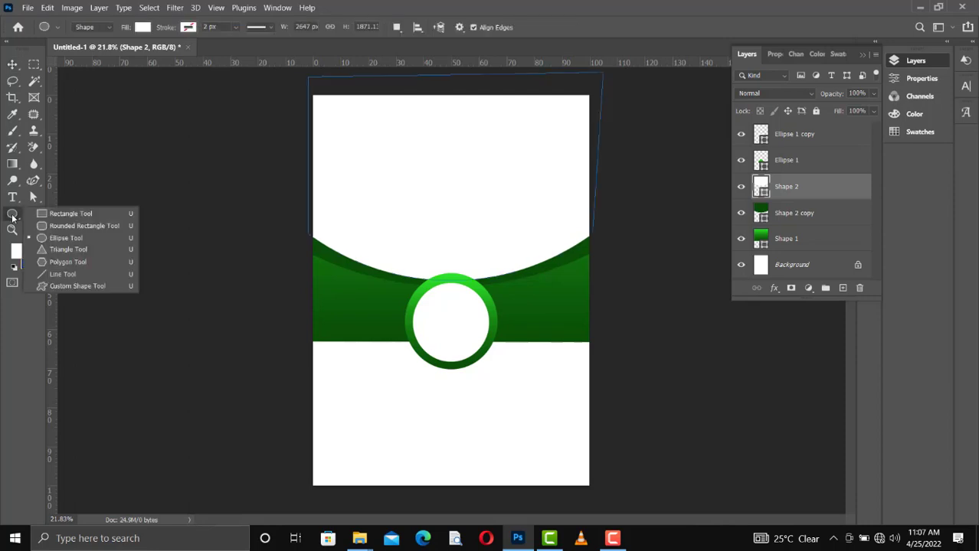
pyautogui.click(65, 240)
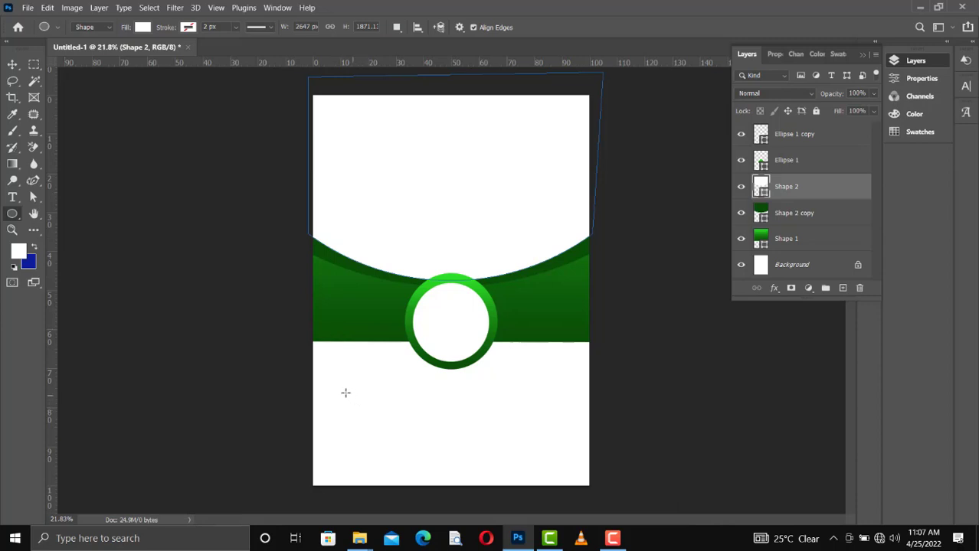
pyautogui.moveTo(343, 380); pyautogui.dragTo(416, 456)
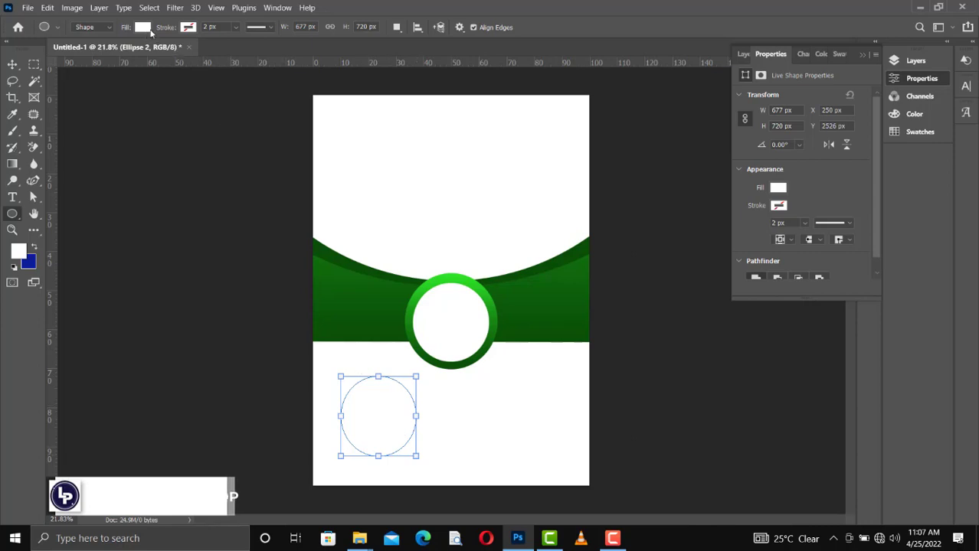
pyautogui.click(13, 64)
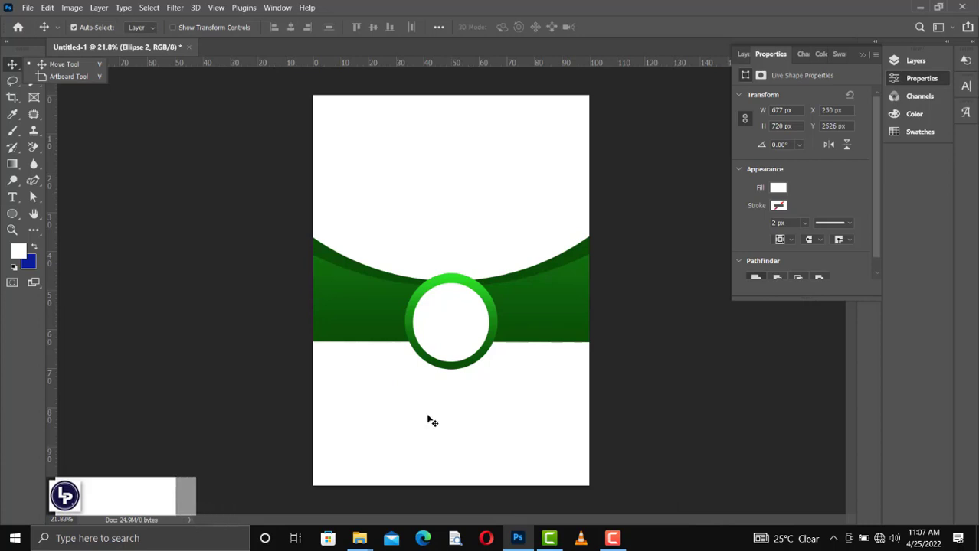
pyautogui.click(744, 55)
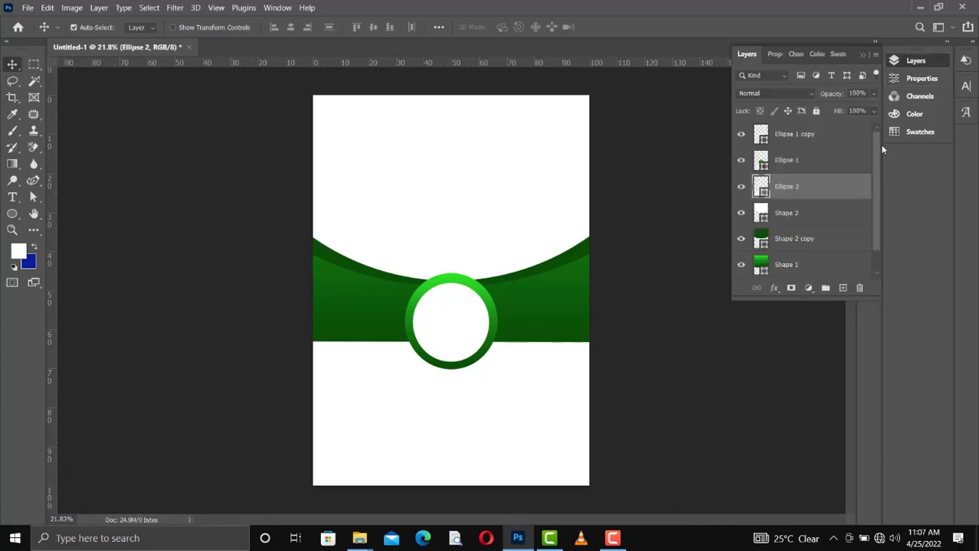
pyautogui.press('Delete')
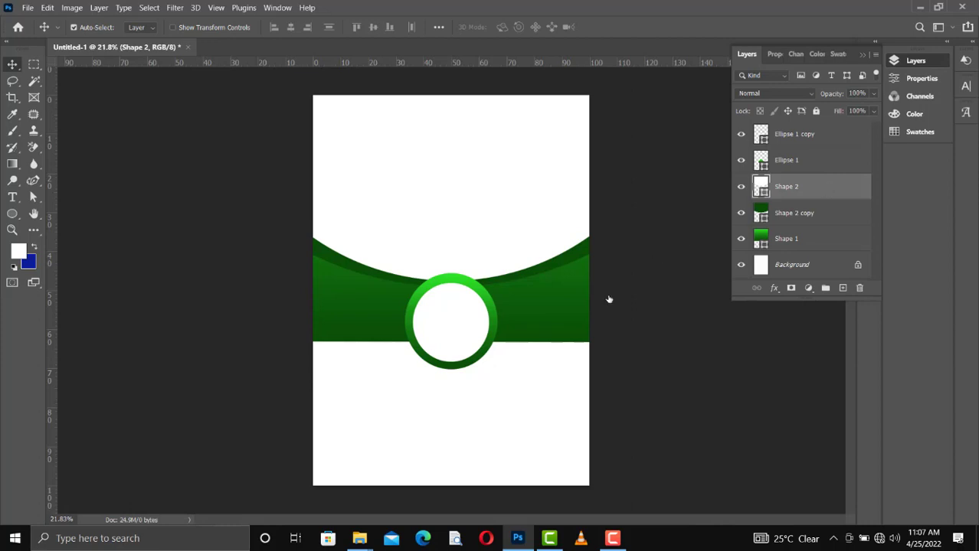
# Step: Duplicate both layers of the central green-ringed circle, the white ellipse and the green ellipse beneath it
pyautogui.click(445, 334)
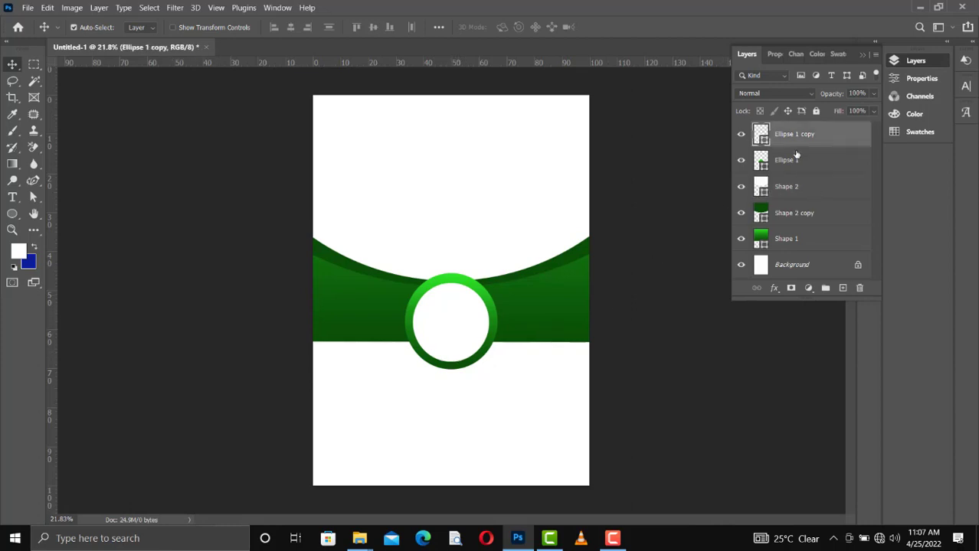
pyautogui.click(740, 163)
pyautogui.click(739, 161)
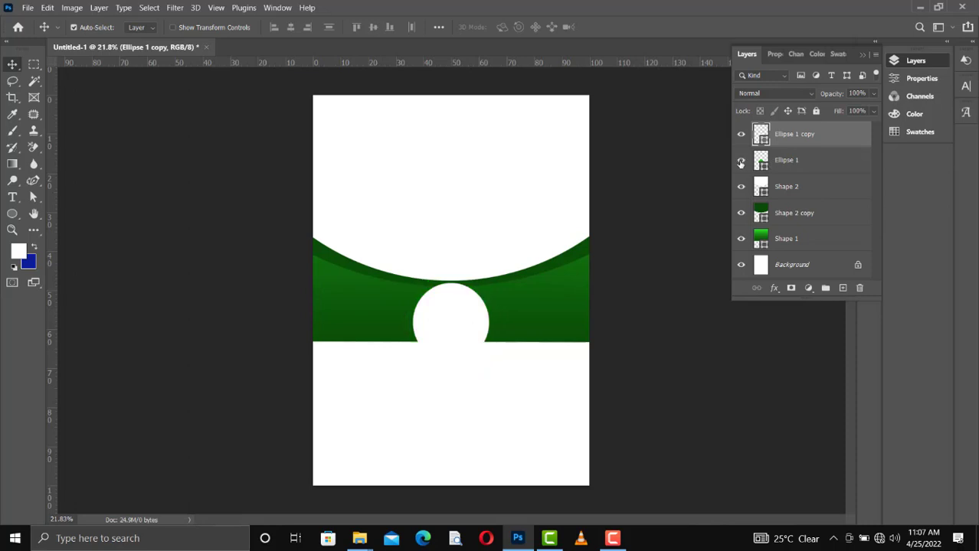
pyautogui.keyDown('shift'); pyautogui.click(783, 165); pyautogui.keyUp('shift')
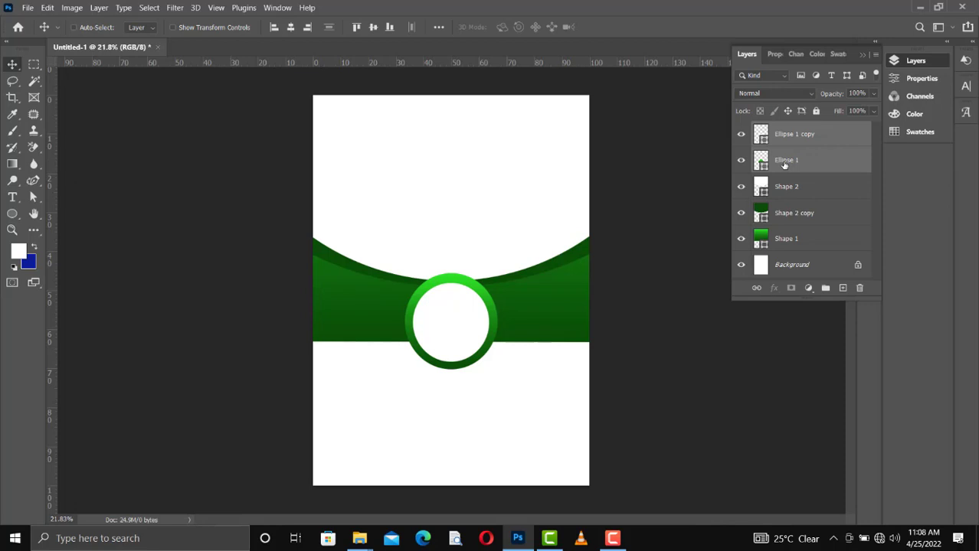
pyautogui.hotkey('ctrl', 'j')
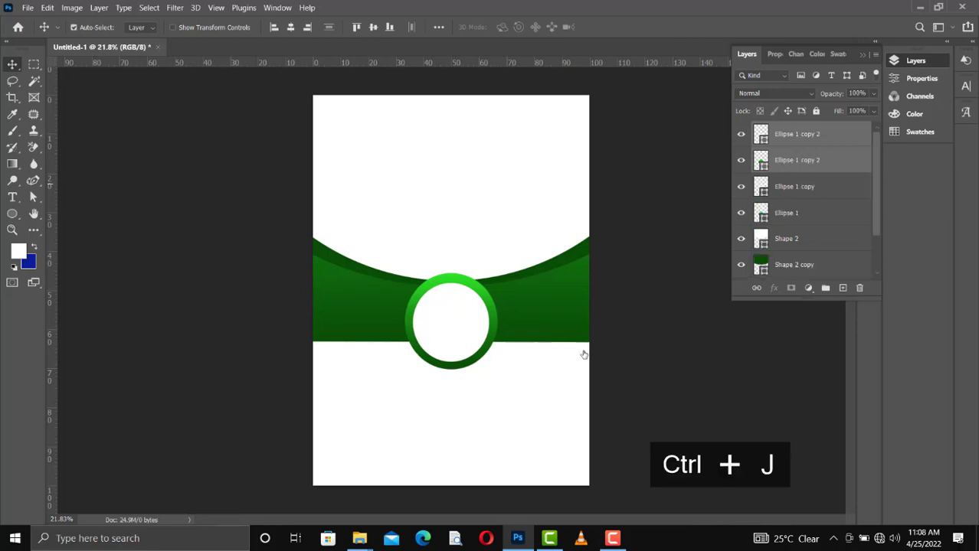
# Step: Move the duplicated ringed circle down and left into the blank white area below the green band
pyautogui.hotkey('shift', 'Down')
pyautogui.hotkey('shift', 'Down')
pyautogui.hotkey('shift', 'Down')
pyautogui.hotkey('shift', 'Down')
pyautogui.hotkey('shift', 'Down')
pyautogui.hotkey('shift', 'Down')
pyautogui.hotkey('shift', 'Down')
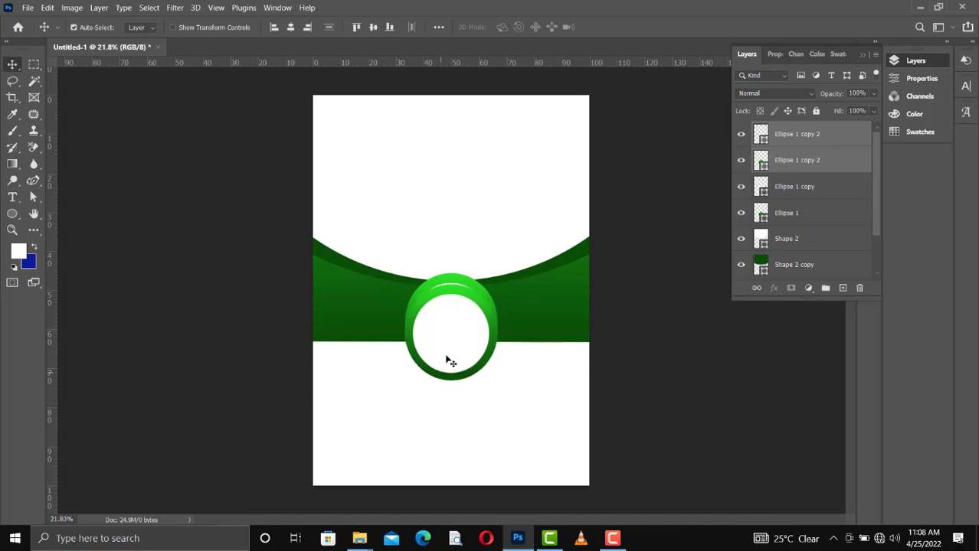
pyautogui.moveTo(448, 361); pyautogui.dragTo(371, 438)
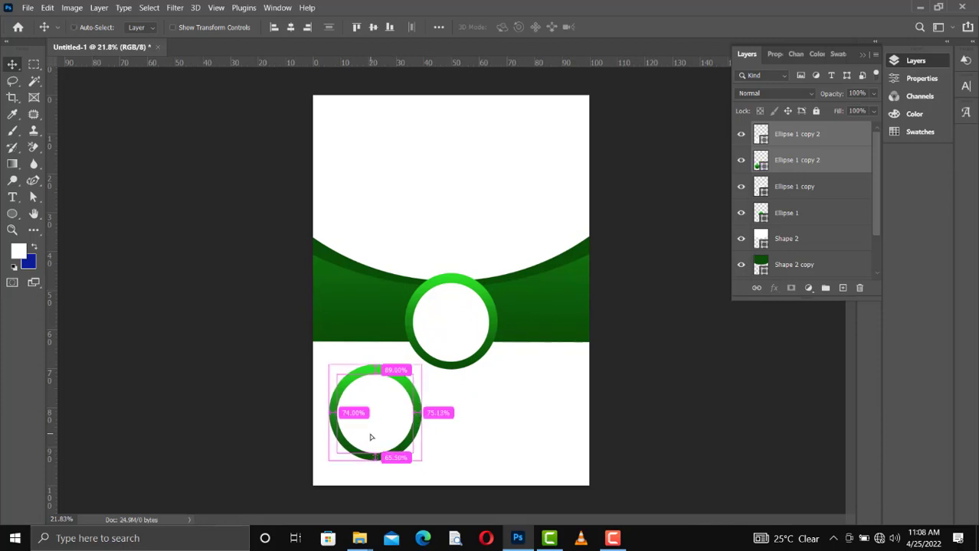
# Step: Scale the duplicated ringed circle proportionally to about 74% and shift it slightly down and to the right
pyautogui.hotkey('ctrl', 't')
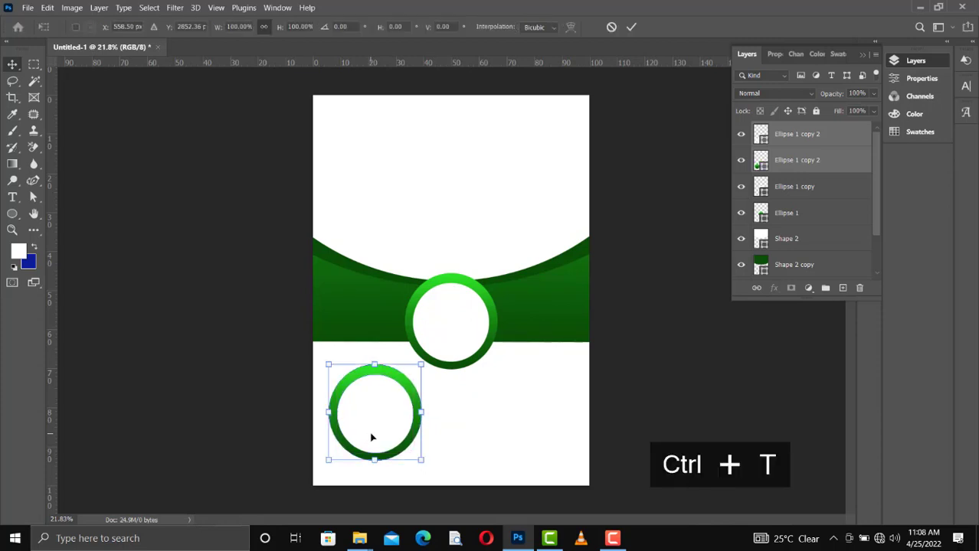
pyautogui.moveTo(420, 459); pyautogui.dragTo(396, 435)
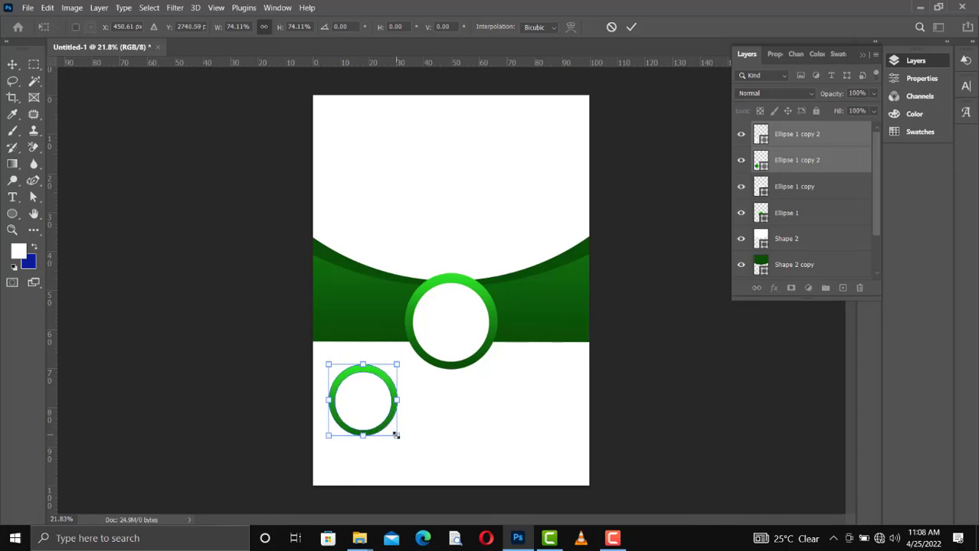
pyautogui.press('Return')
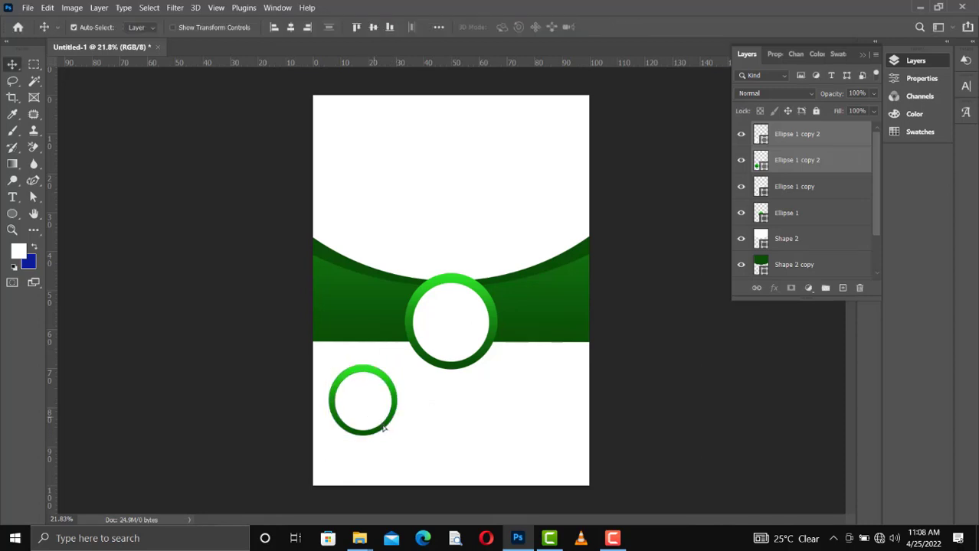
pyautogui.moveTo(383, 425); pyautogui.dragTo(388, 434)
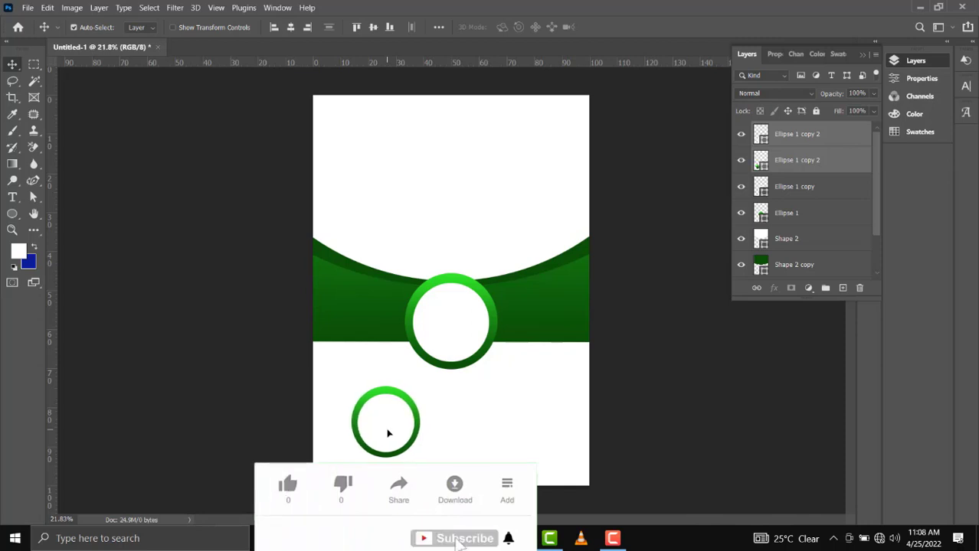
# Step: Duplicate the small ringed circle twice and space the copies evenly to its right, making a row of three
pyautogui.hotkey('ctrl', 'j')
pyautogui.hotkey('ctrl', 'j')
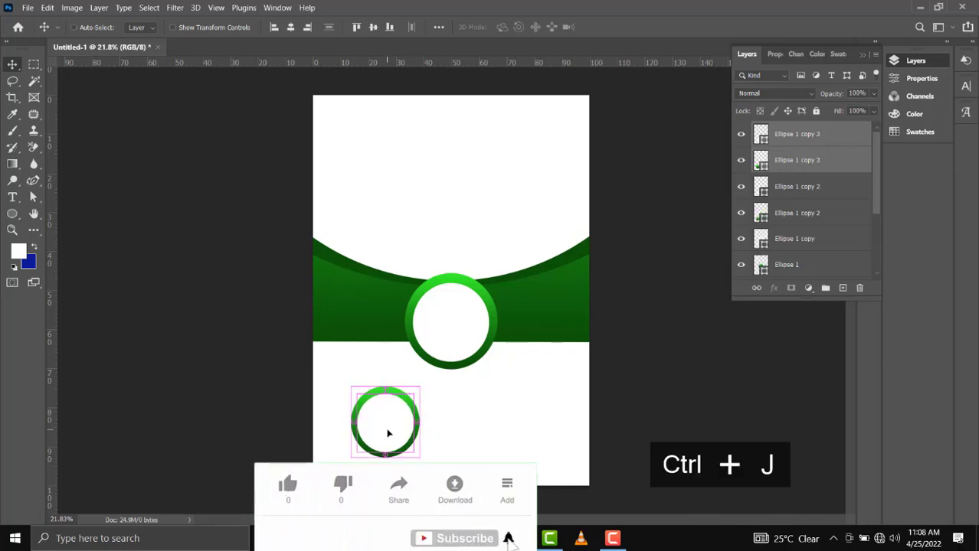
pyautogui.moveTo(388, 433); pyautogui.dragTo(544, 428)
pyautogui.hotkey('ctrl', 'j')
pyautogui.hotkey('ctrl', 'j')
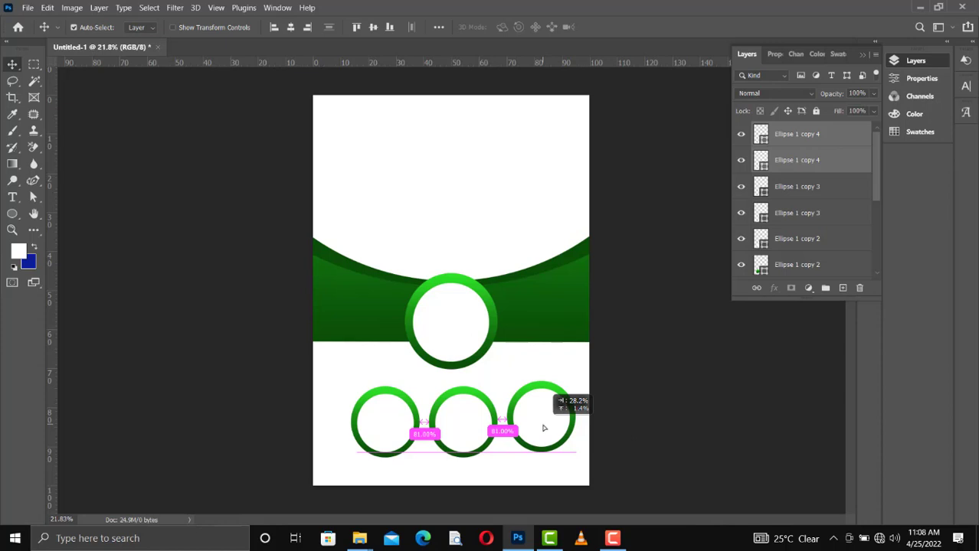
pyautogui.moveTo(544, 428); pyautogui.dragTo(544, 428)
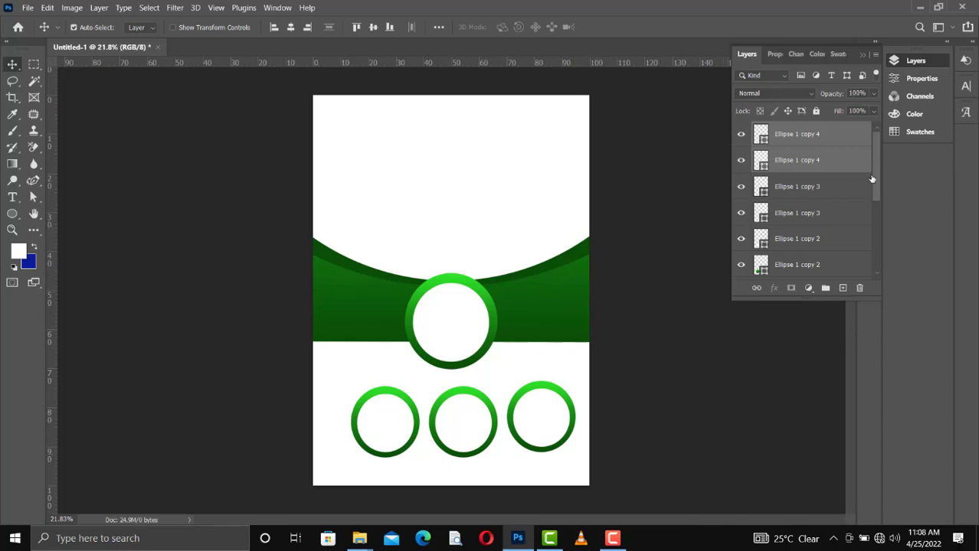
# Step: Select all six layers of the three small ringed circles and shift the row left to roughly centre it on the page
pyautogui.moveTo(878, 178); pyautogui.dragTo(879, 207)
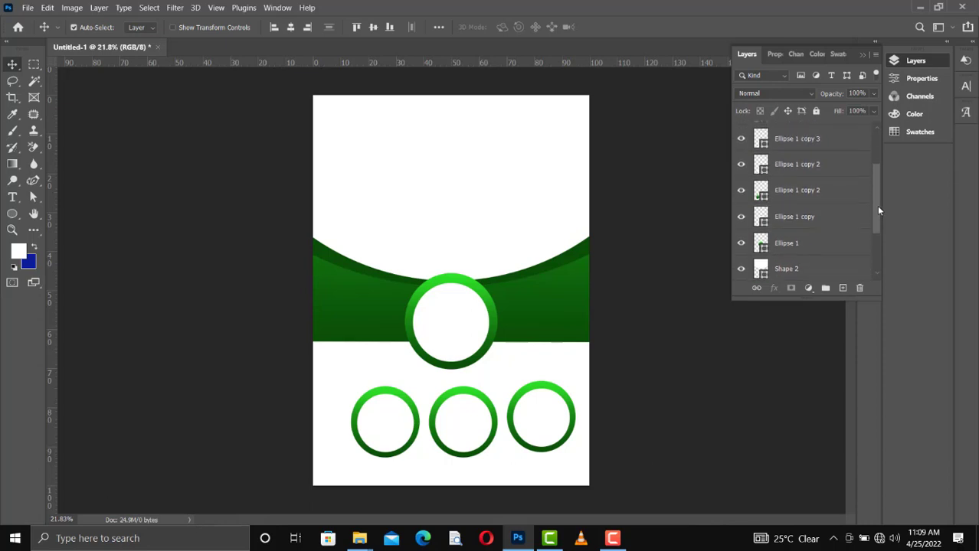
pyautogui.keyDown('shift'); pyautogui.click(789, 193); pyautogui.keyUp('shift')
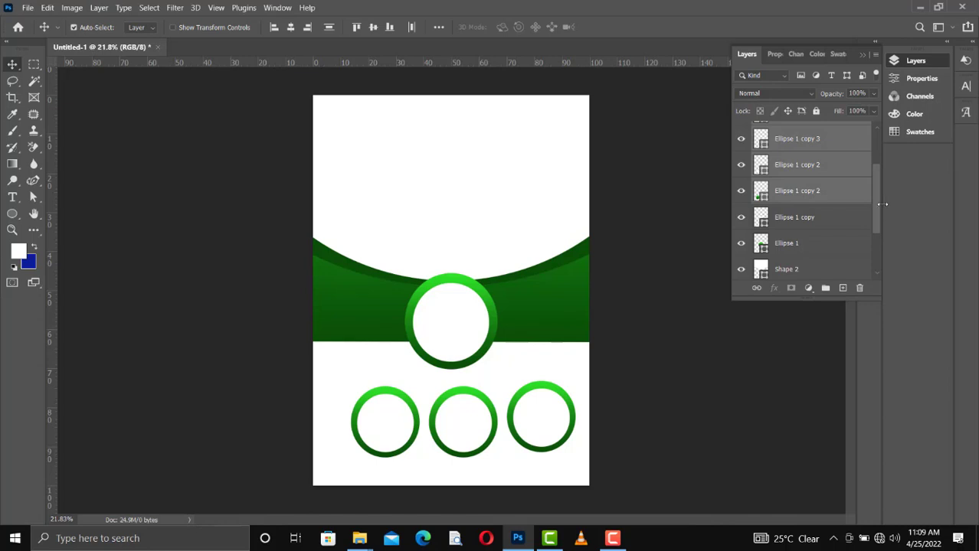
pyautogui.moveTo(877, 202); pyautogui.dragTo(877, 159)
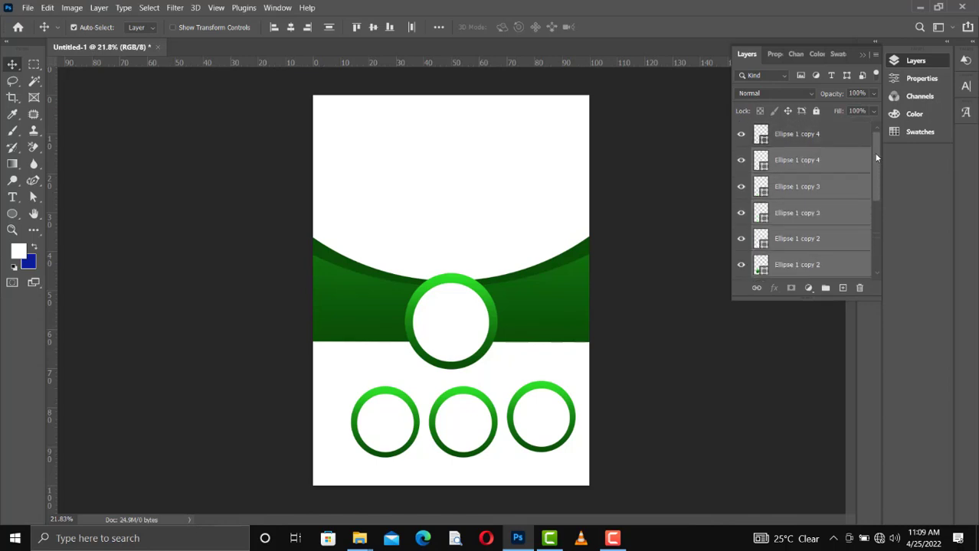
pyautogui.keyDown('shift'); pyautogui.click(814, 134); pyautogui.keyUp('shift')
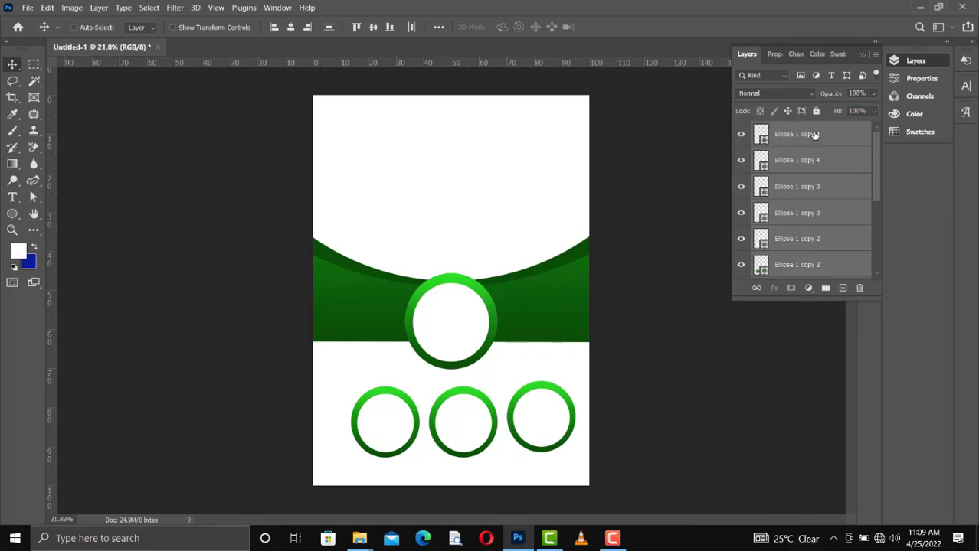
pyautogui.hotkey('shift', 'Left')
pyautogui.hotkey('shift', 'Left')
pyautogui.hotkey('shift', 'Left')
pyautogui.hotkey('shift', 'Left')
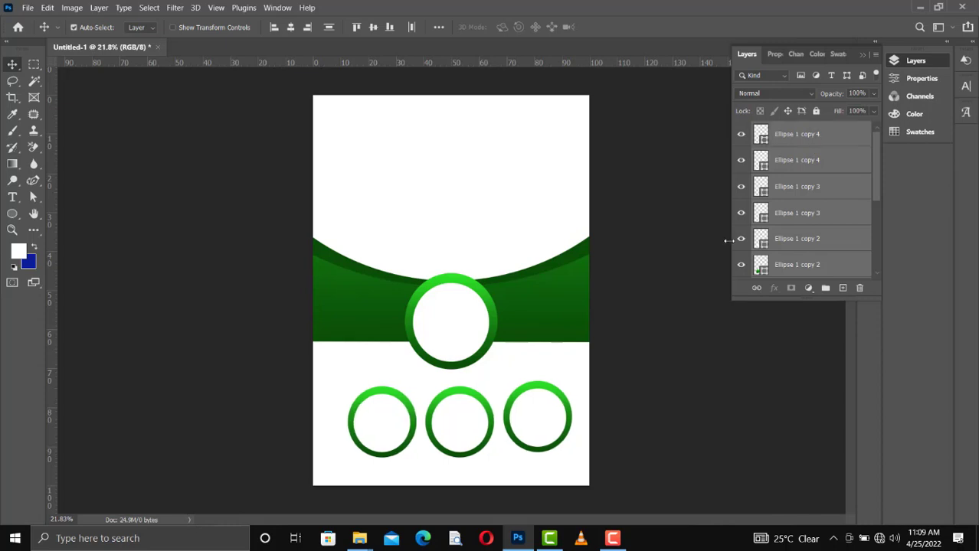
pyautogui.hotkey('shift', 'Left')
pyautogui.hotkey('shift', 'Left')
pyautogui.hotkey('shift', 'Left')
pyautogui.hotkey('shift', 'Left')
pyautogui.hotkey('shift', 'Left')
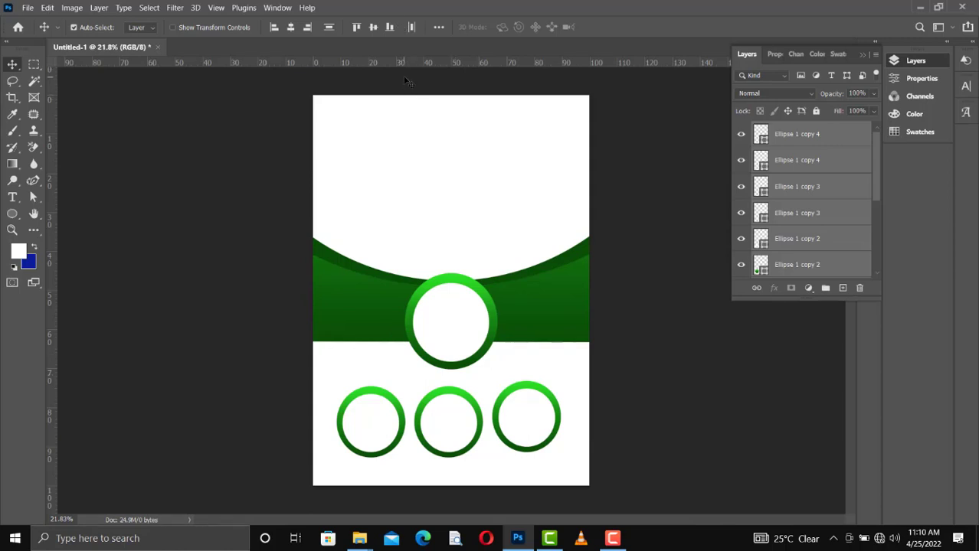
# Step: Lower the rightmost small ringed circle to line up with the other two, using a temporary horizontal guide along their bottoms
pyautogui.moveTo(397, 66); pyautogui.dragTo(432, 458)
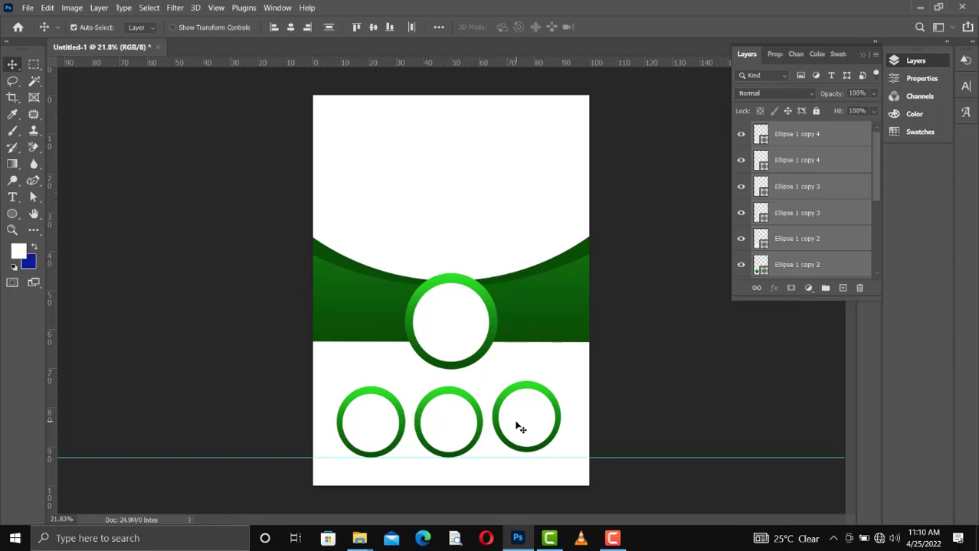
pyautogui.click(833, 187)
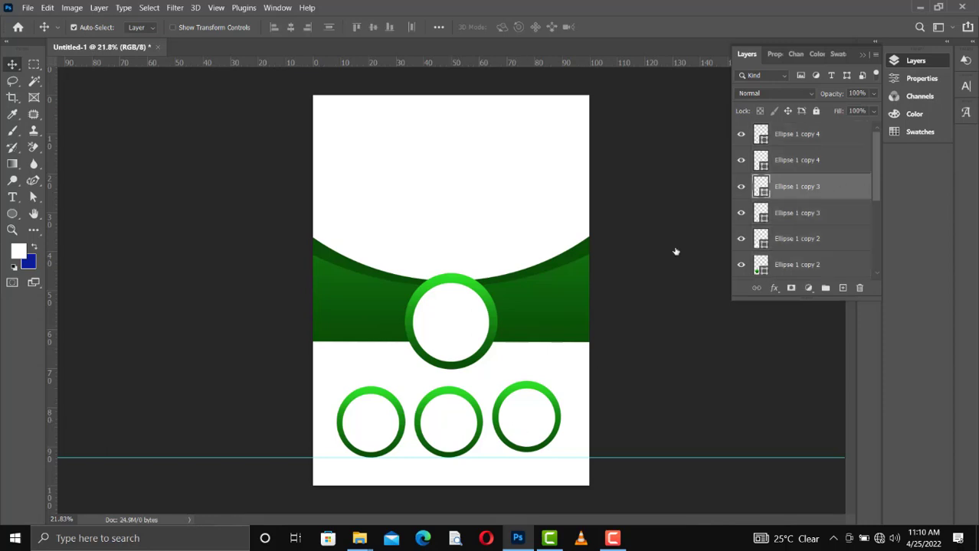
pyautogui.click(534, 426)
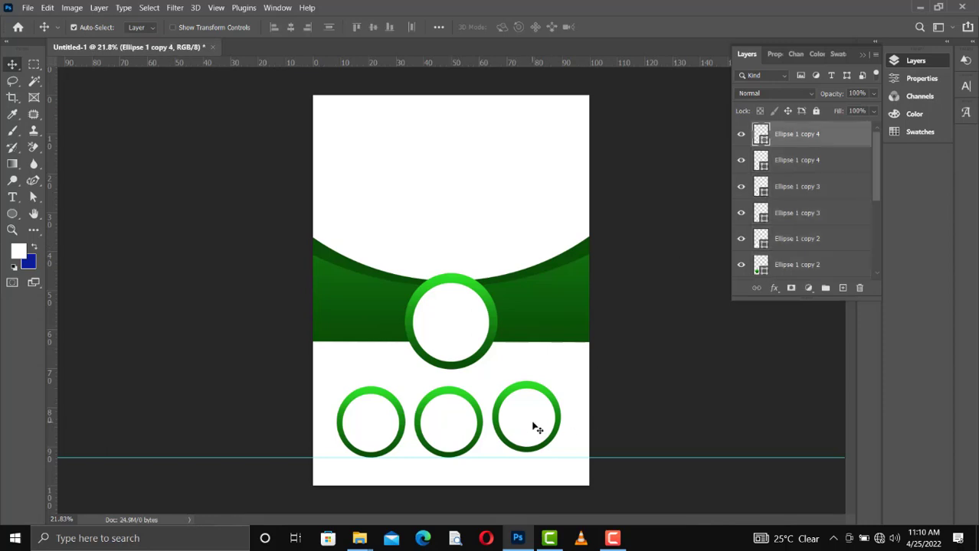
pyautogui.keyDown('ctrl'); pyautogui.click(805, 162); pyautogui.keyUp('ctrl')
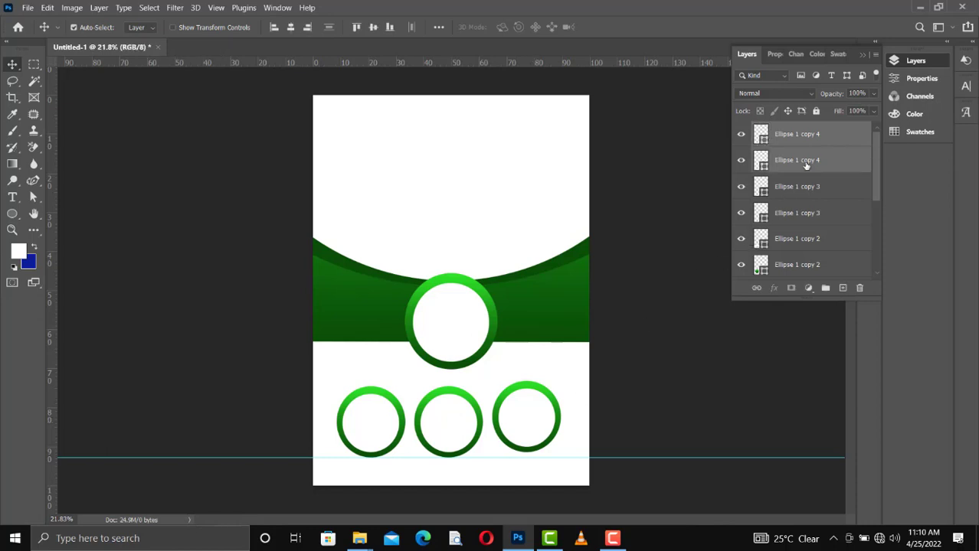
pyautogui.hotkey('shift', 'Down')
pyautogui.hotkey('shift', 'Down')
pyautogui.hotkey('shift', 'Down')
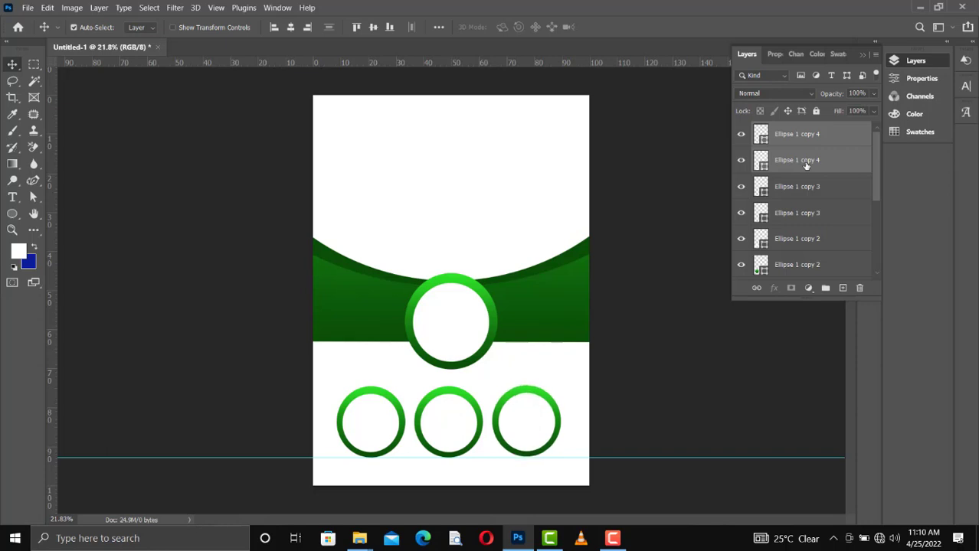
pyautogui.hotkey('shift', 'Down')
pyautogui.hotkey('shift', 'Up')
pyautogui.hotkey('shift', 'Down')
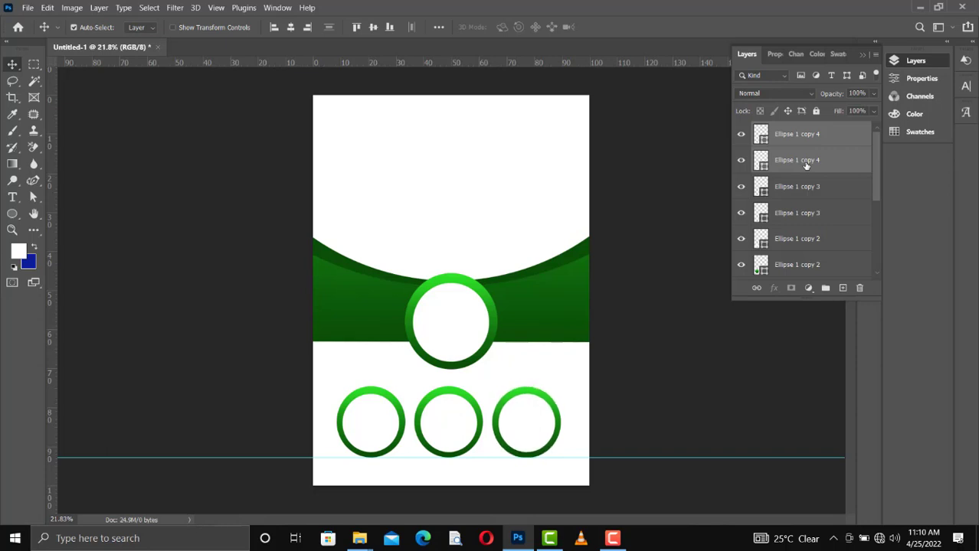
pyautogui.hotkey('shift', 'Up')
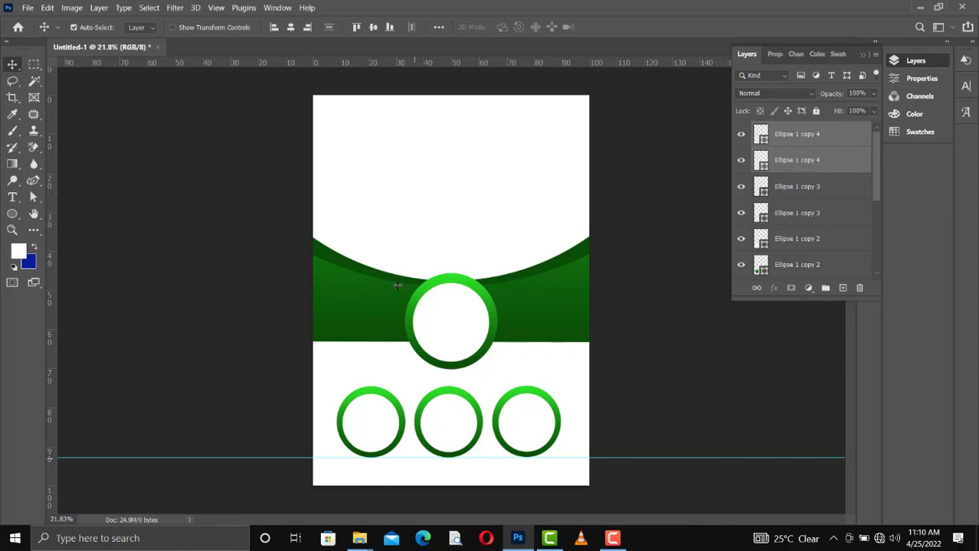
pyautogui.moveTo(415, 459); pyautogui.dragTo(388, 55)
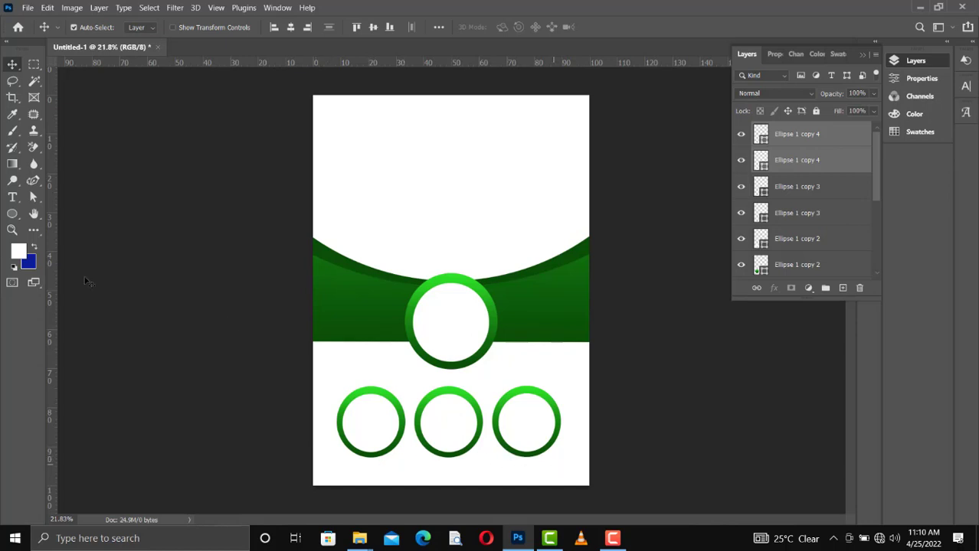
# Step: Draw a thin rectangle about 2540 × 12 px across the page just below the small circles and fill it dark green
pyautogui.rightClick(12, 216)
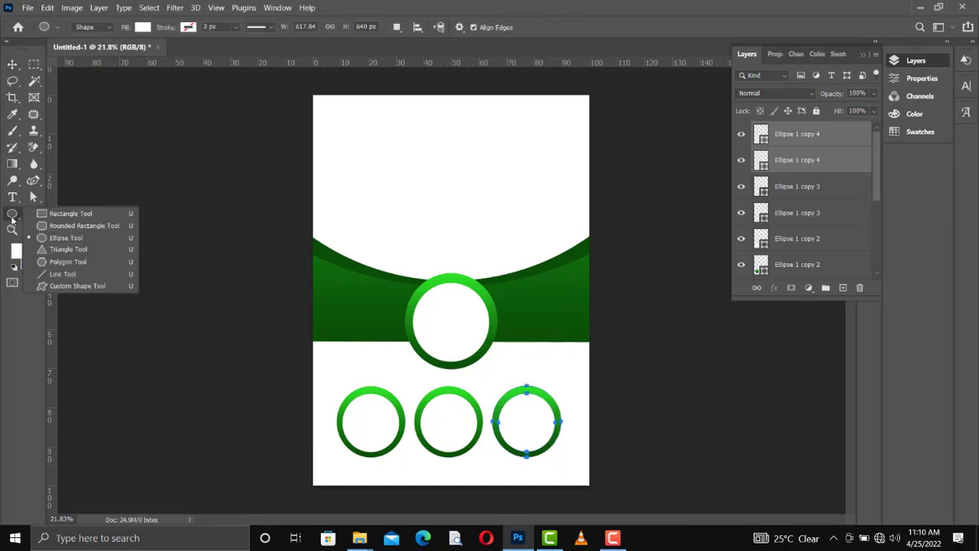
pyautogui.click(68, 216)
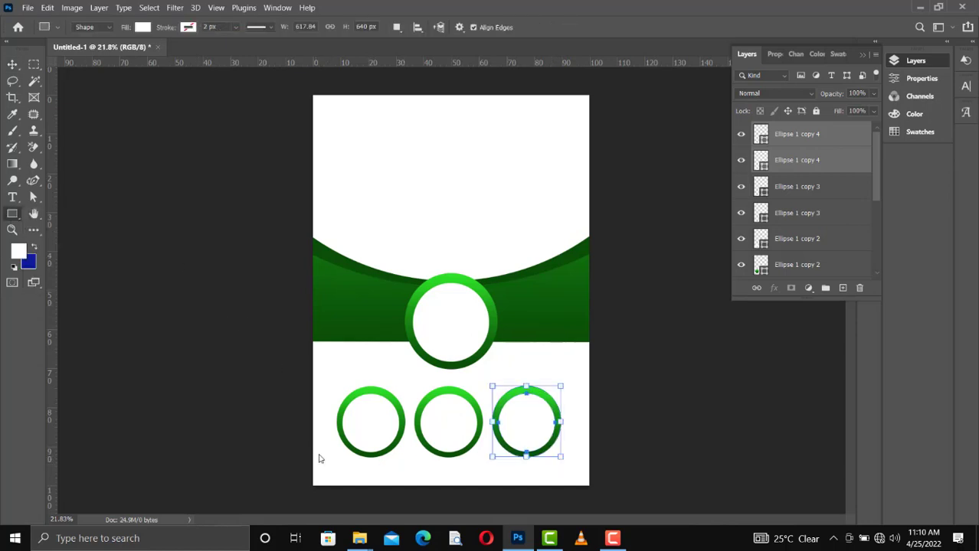
pyautogui.moveTo(310, 463); pyautogui.dragTo(593, 463)
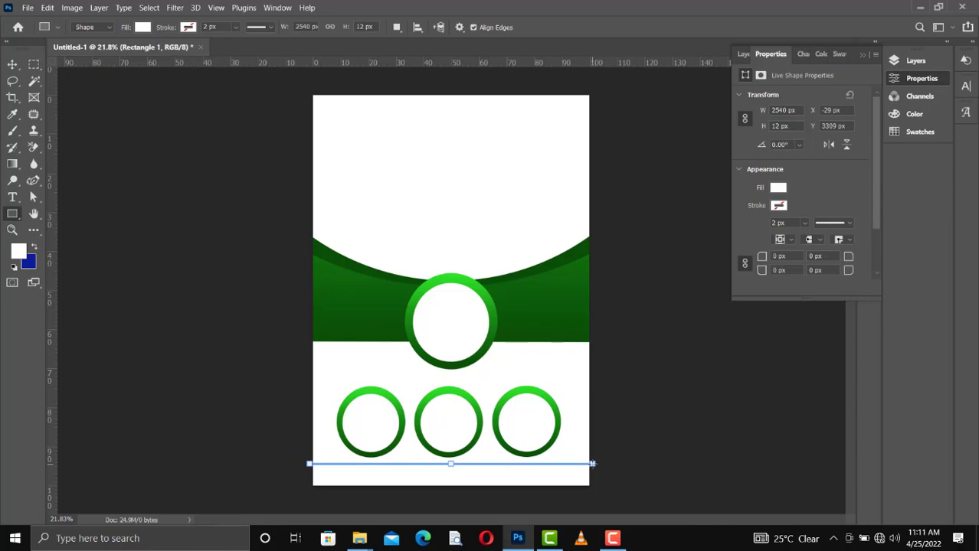
pyautogui.click(142, 29)
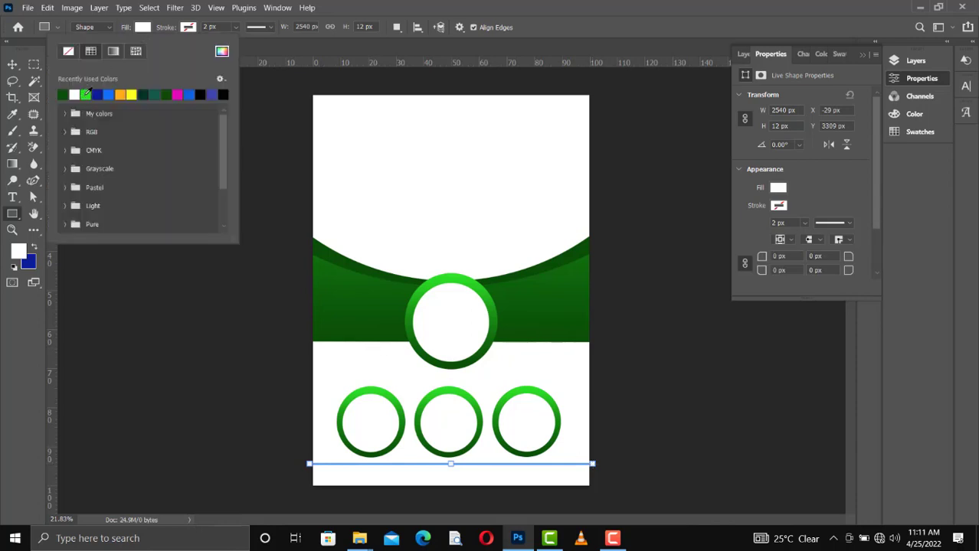
pyautogui.click(67, 93)
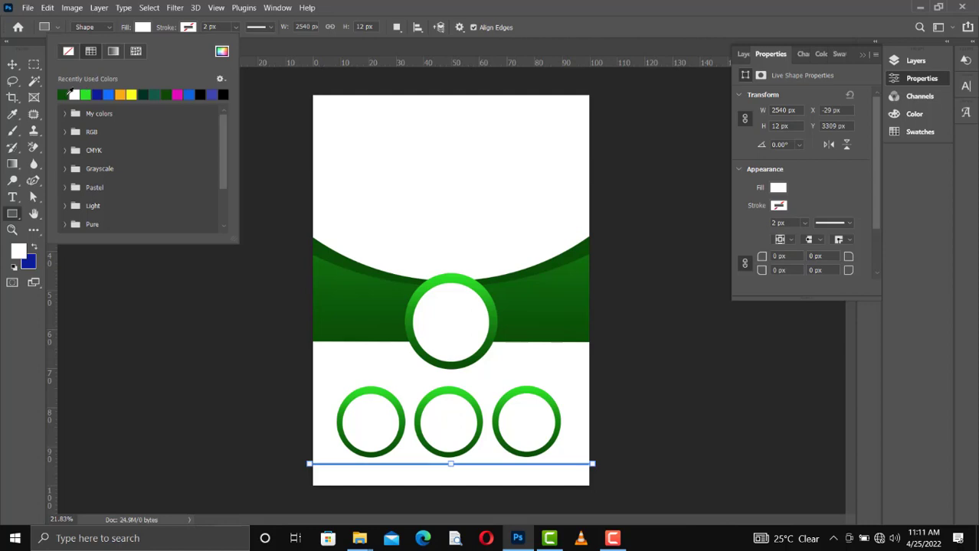
pyautogui.click(12, 65)
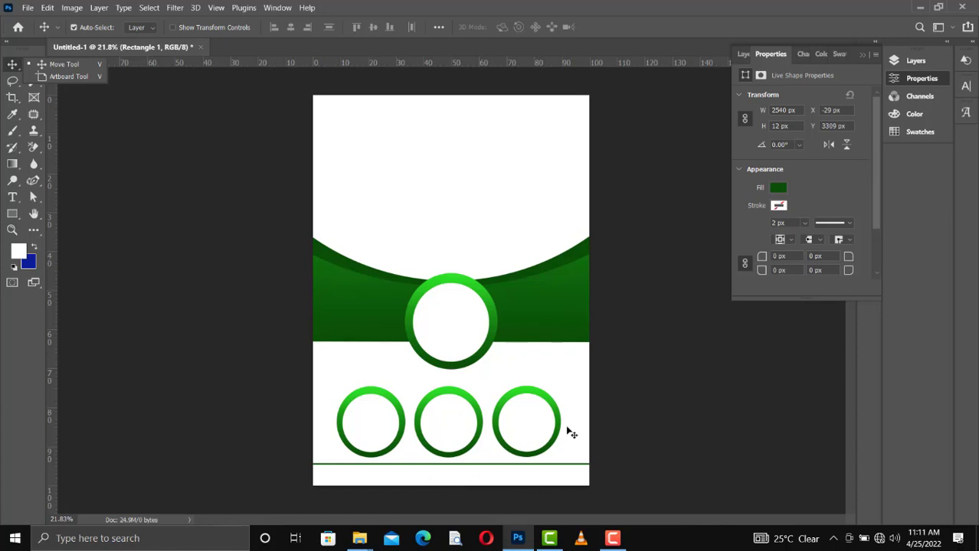
pyautogui.click(494, 224)
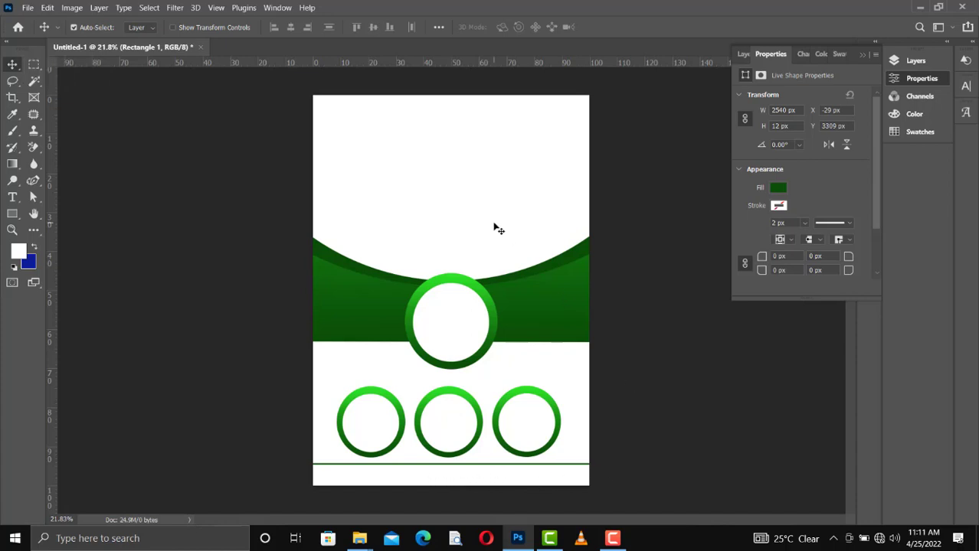
# Step: Place the kira-dior-hair photo over the large white curved shape at the page's top and clip it to that shape
pyautogui.click(457, 229)
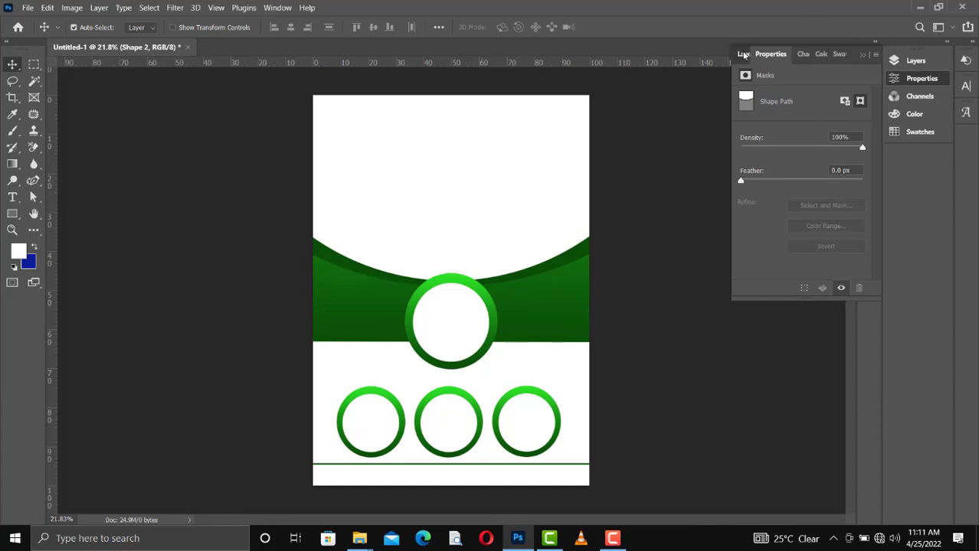
pyautogui.click(744, 54)
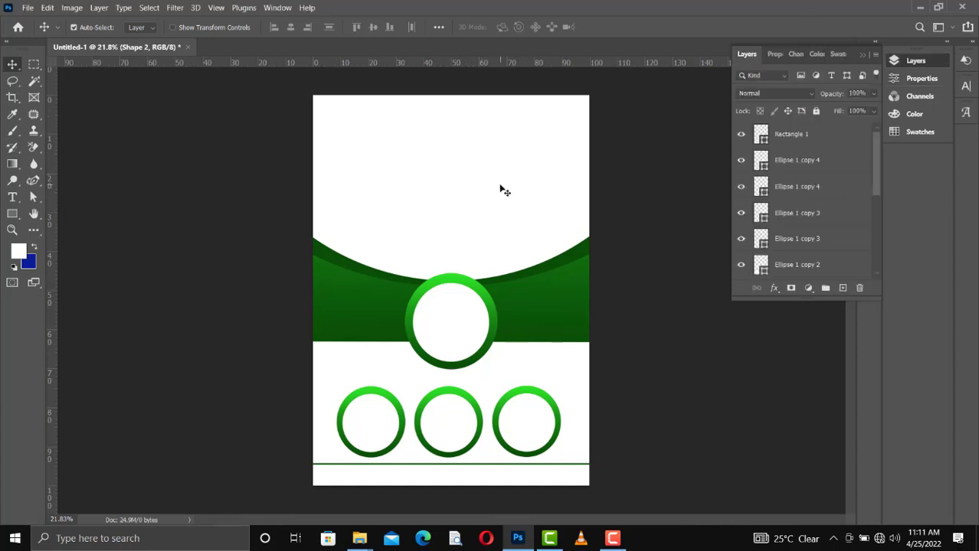
pyautogui.moveTo(363, 540)
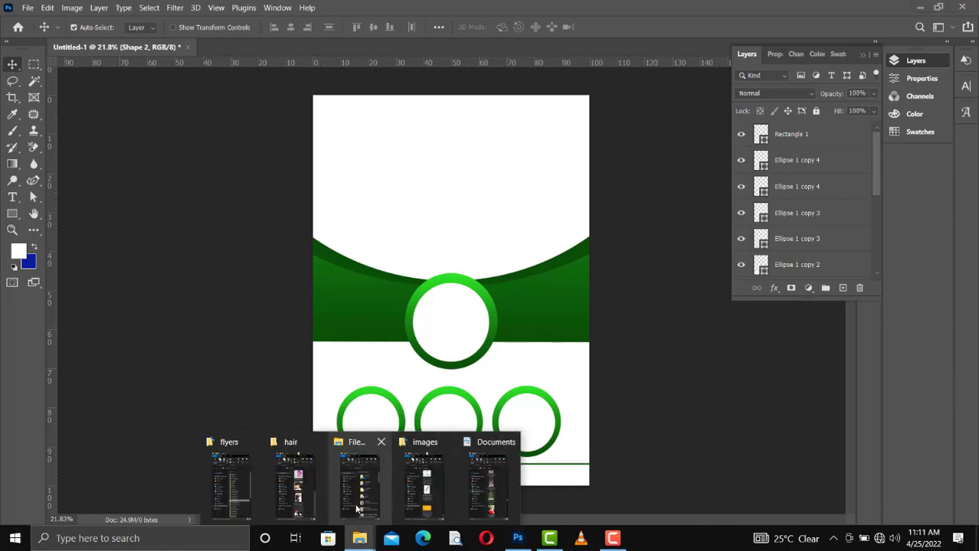
pyautogui.click(304, 496)
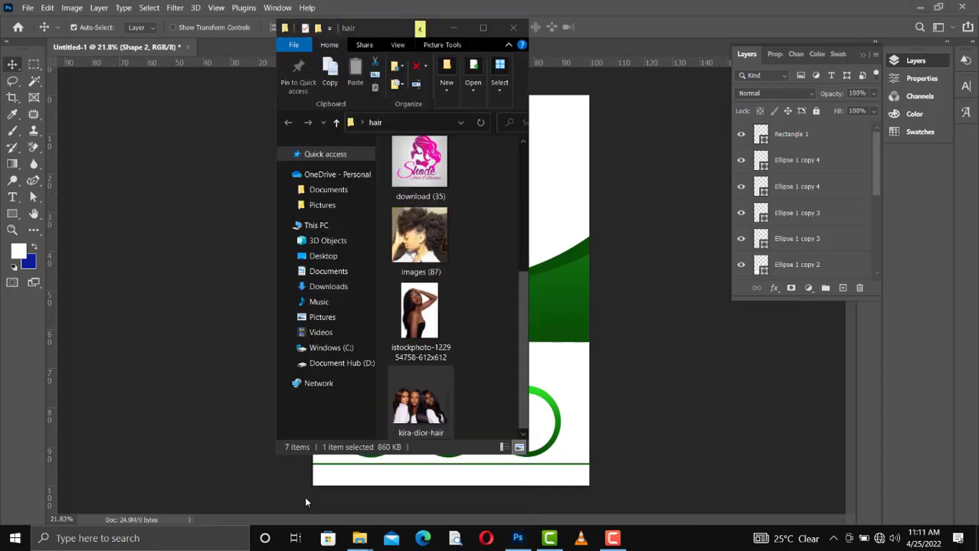
pyautogui.moveTo(419, 406); pyautogui.dragTo(548, 226)
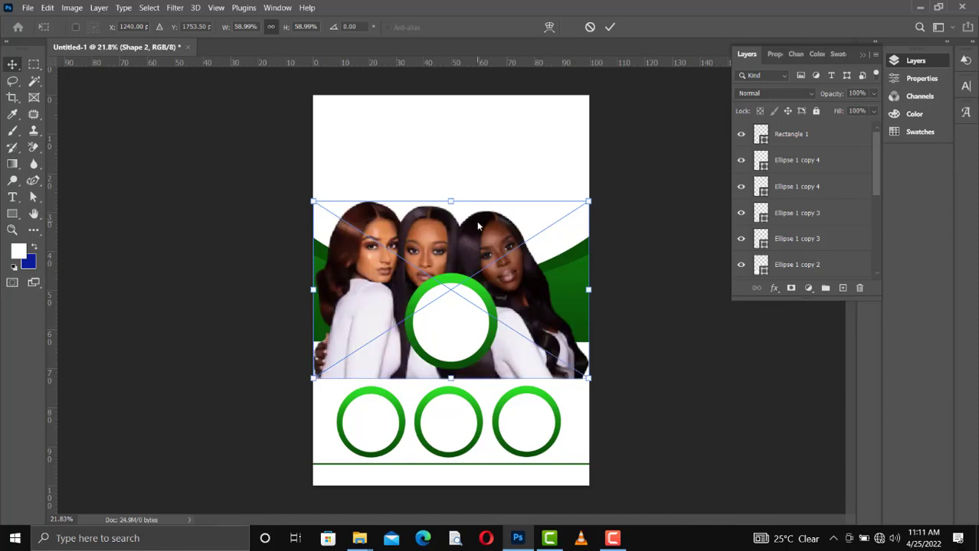
pyautogui.moveTo(484, 151); pyautogui.dragTo(484, 124)
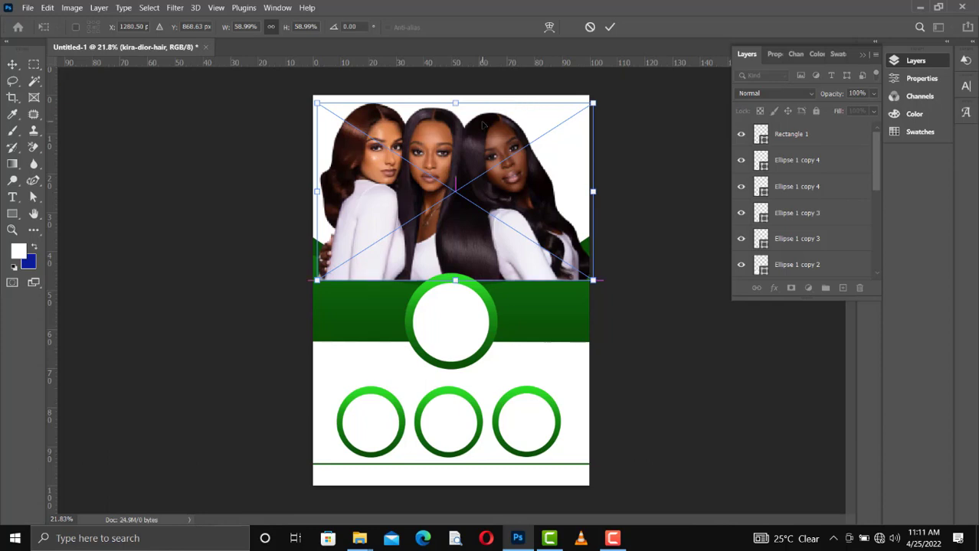
pyautogui.press('Return')
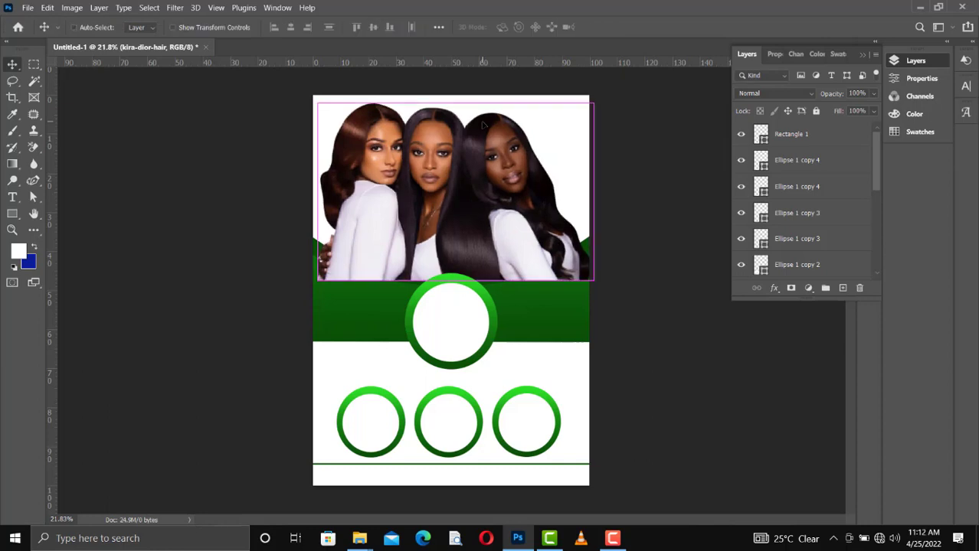
pyautogui.hotkey('ctrl', 'alt', 'g')
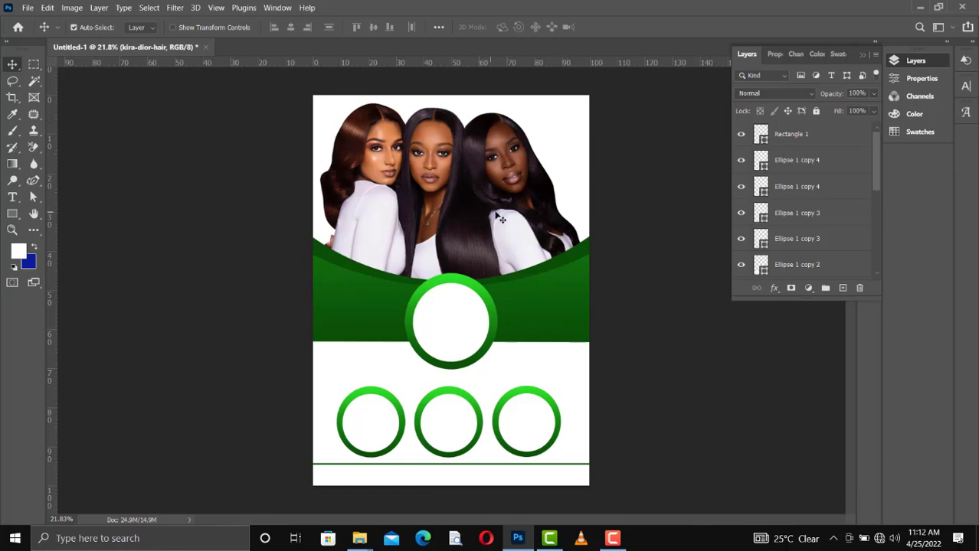
pyautogui.moveTo(463, 220); pyautogui.dragTo(483, 219)
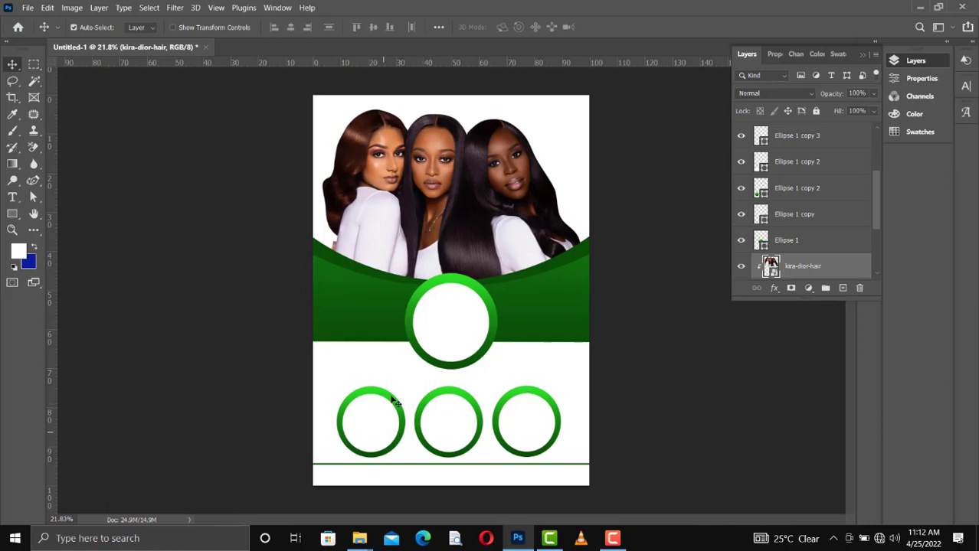
# Step: Place the download (35) logo over the central white circle, scale it to about 72%, and clip it to the circle
pyautogui.click(446, 339)
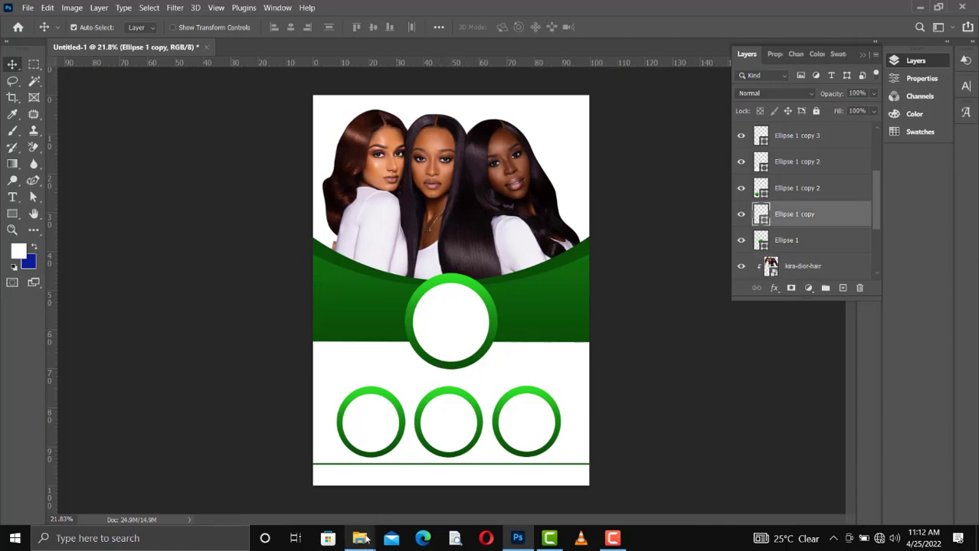
pyautogui.moveTo(365, 539)
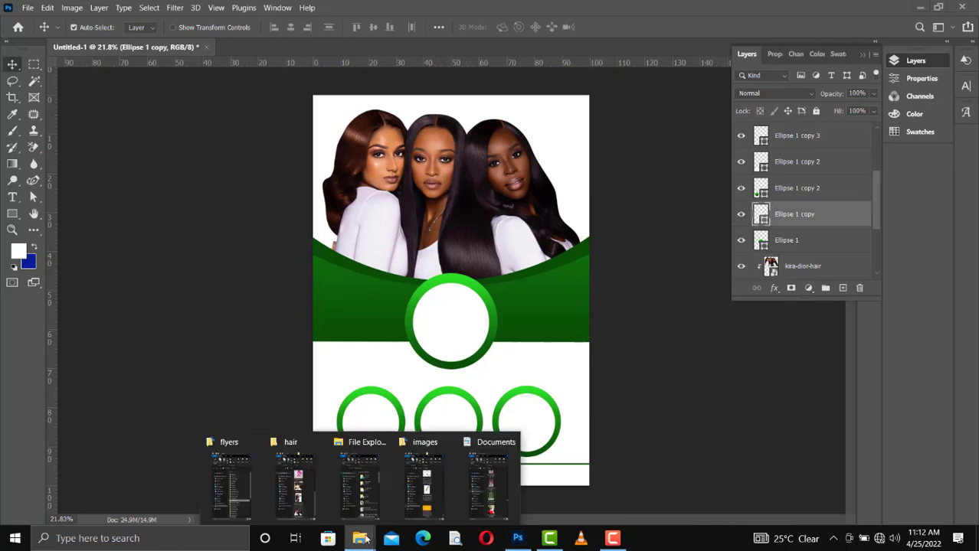
pyautogui.click(295, 481)
pyautogui.click(430, 170)
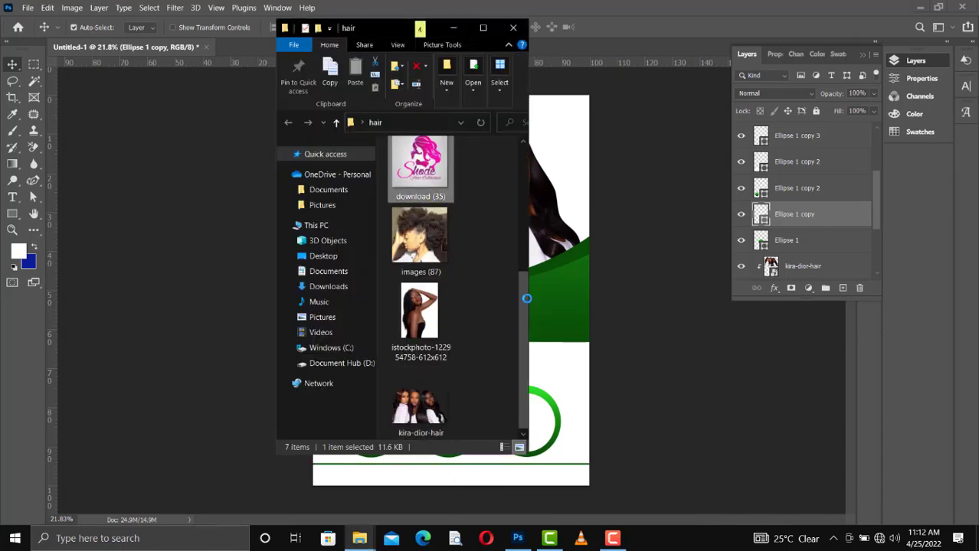
pyautogui.click(557, 336)
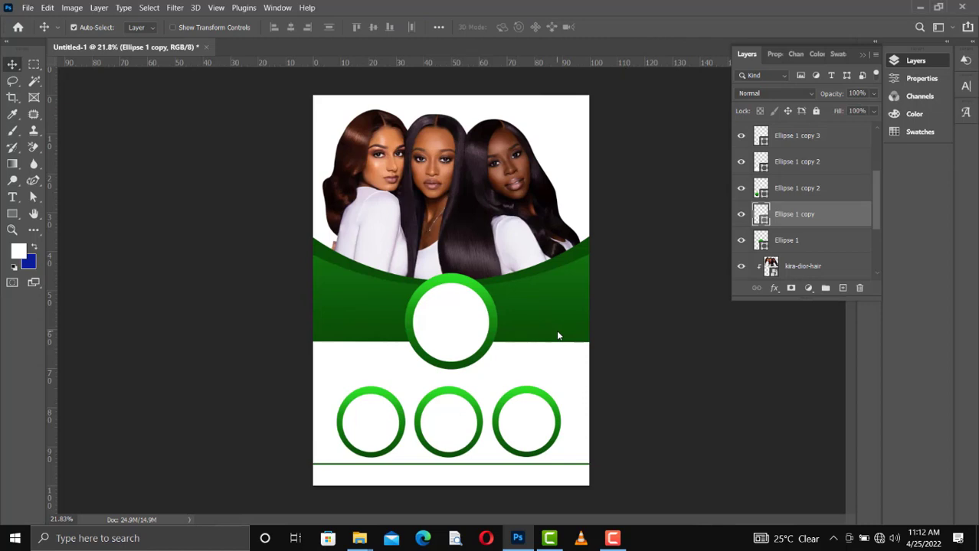
pyautogui.hotkey('ctrl', 't')
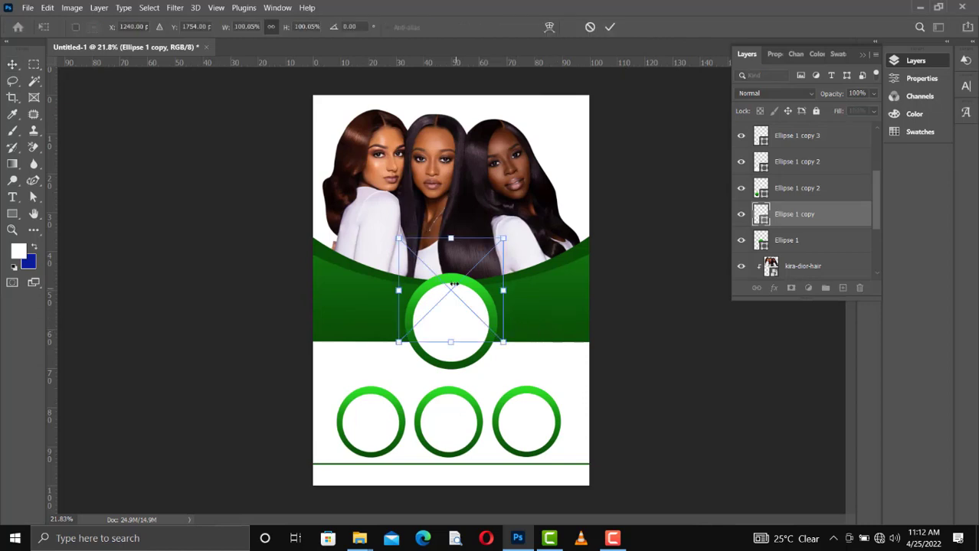
pyautogui.moveTo(450, 298); pyautogui.dragTo(449, 345)
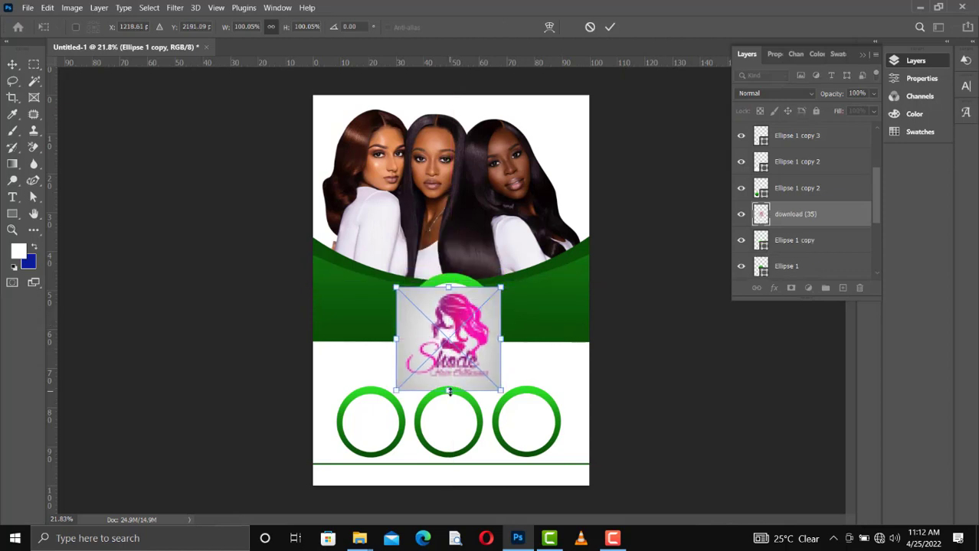
pyautogui.moveTo(449, 392); pyautogui.dragTo(449, 361)
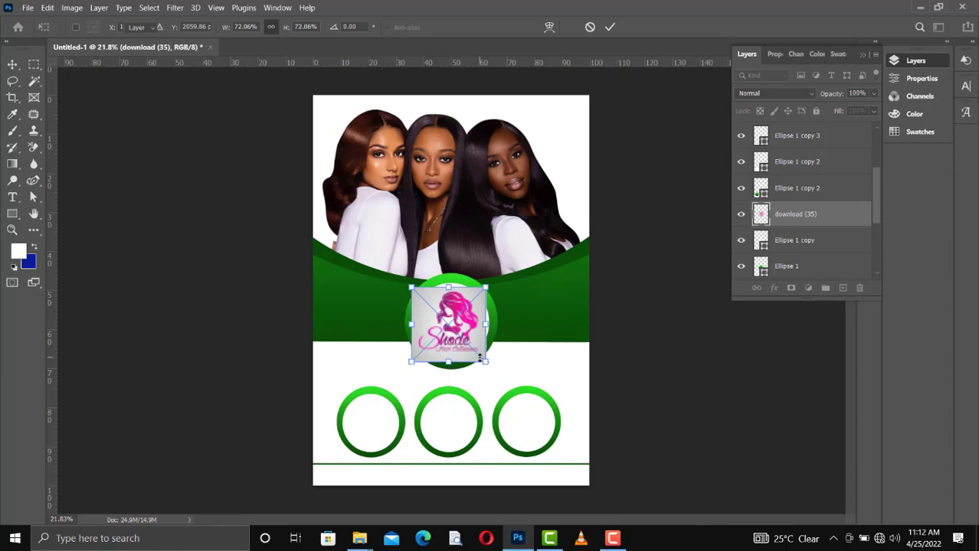
pyautogui.press('Return')
pyautogui.hotkey('ctrl', 'alt', 'g')
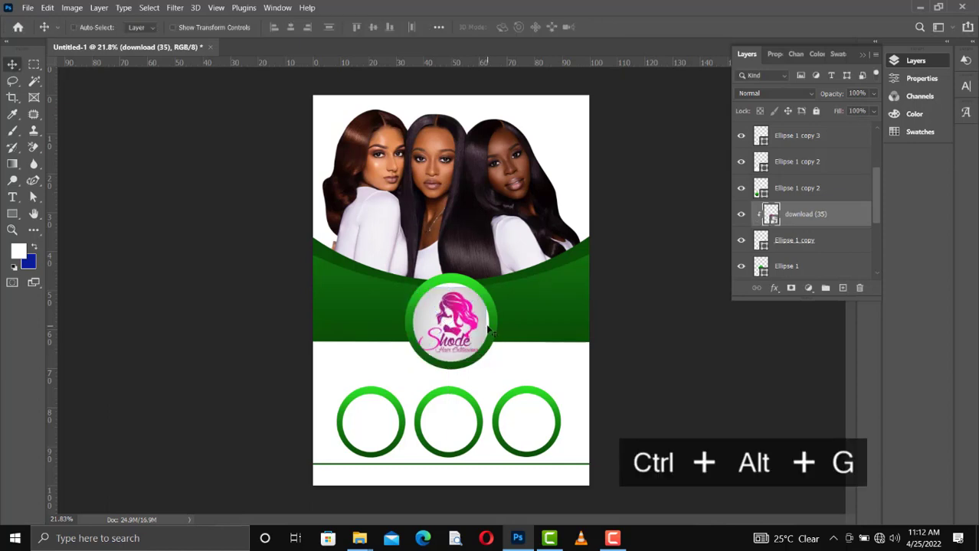
# Step: Enlarge the clipped logo to about 77.6% so it fills the central circle
pyautogui.hotkey('ctrl', 't')
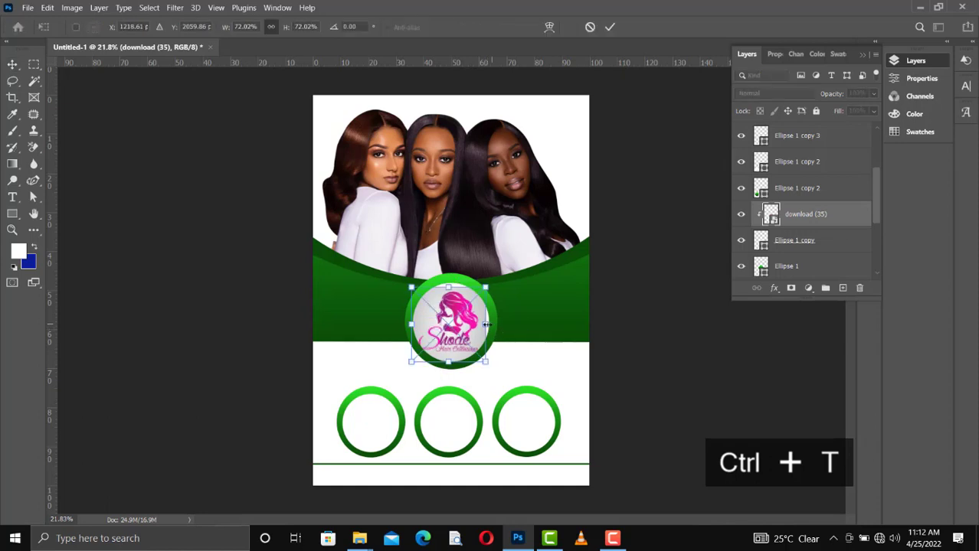
pyautogui.moveTo(487, 325)
pyautogui.mouseDown()
pyautogui.moveTo(494, 325)
pyautogui.moveTo(469, 333)
pyautogui.mouseUp()
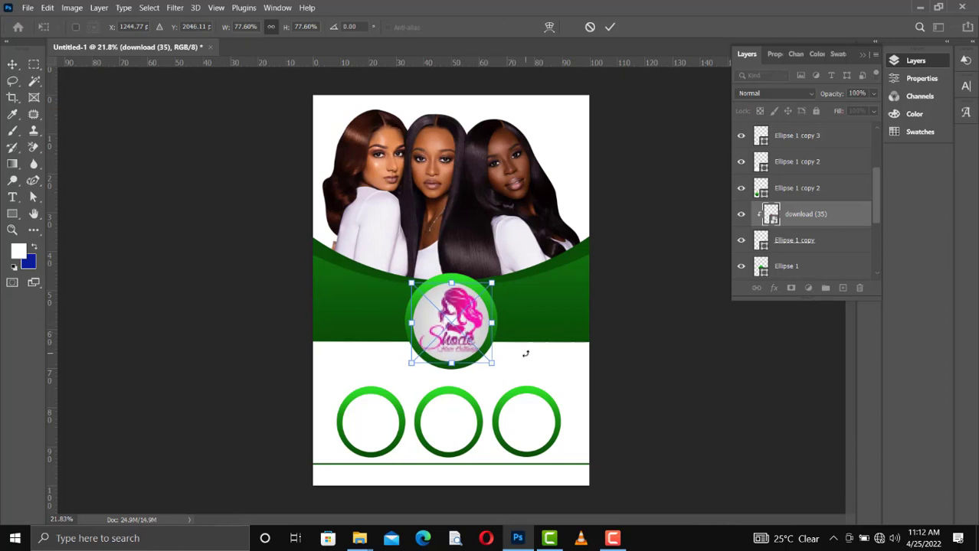
pyautogui.press('Return')
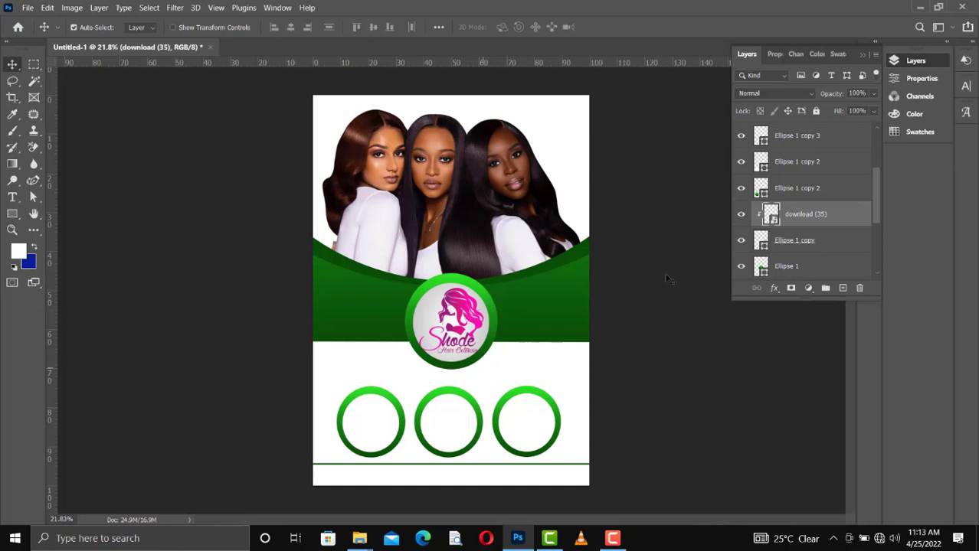
# Step: Try recolouring the logo's pink to green with a clipped Hue/Saturation adjustment, widening the Magentas range and setting its hue to -180
pyautogui.click(809, 289)
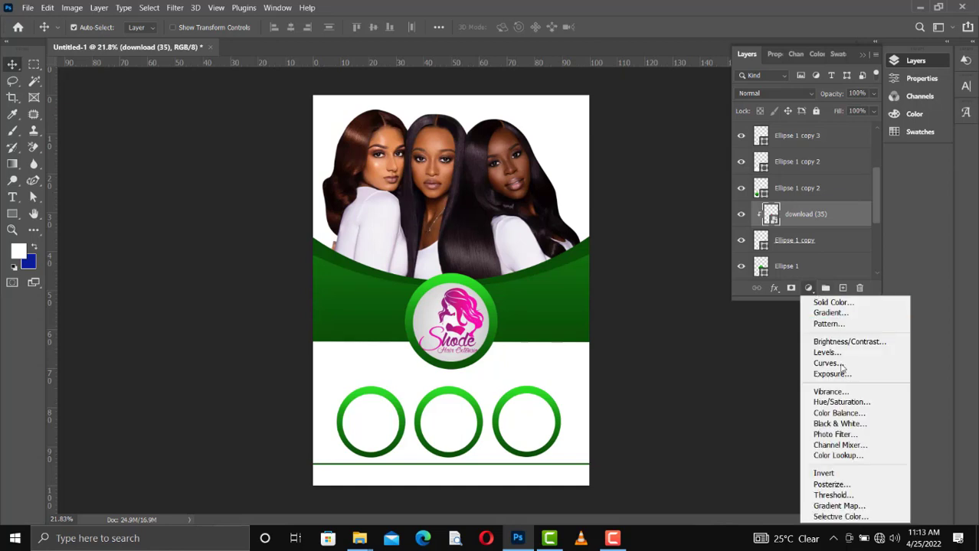
pyautogui.click(842, 402)
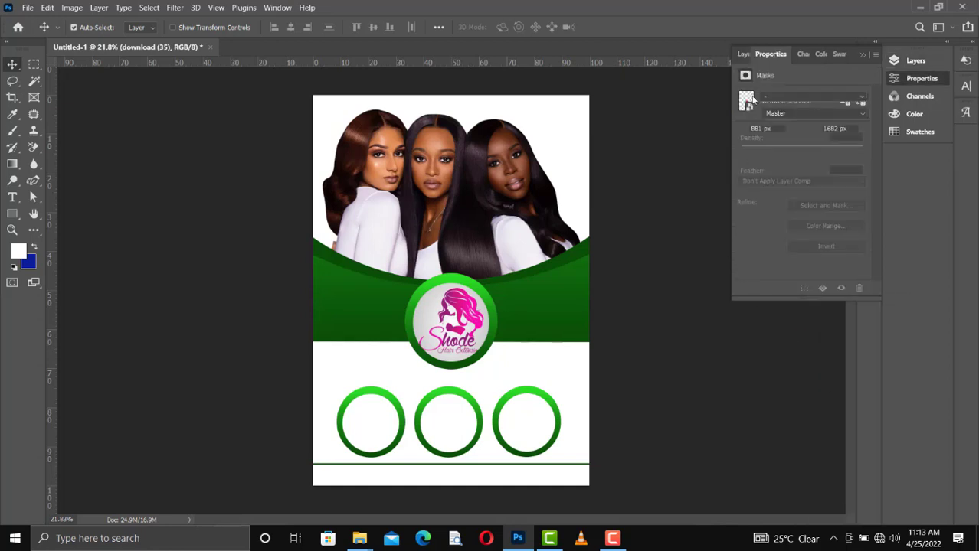
pyautogui.click(745, 114)
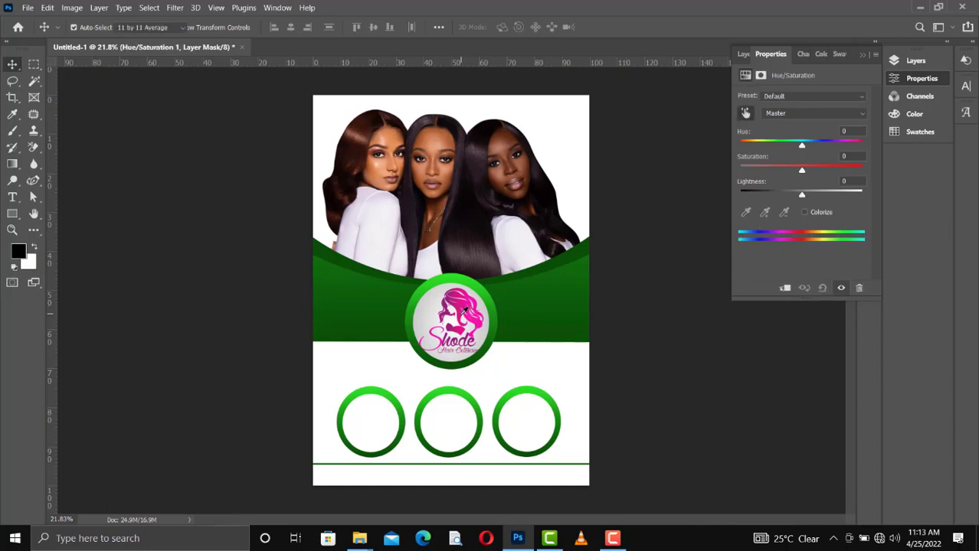
pyautogui.click(464, 309)
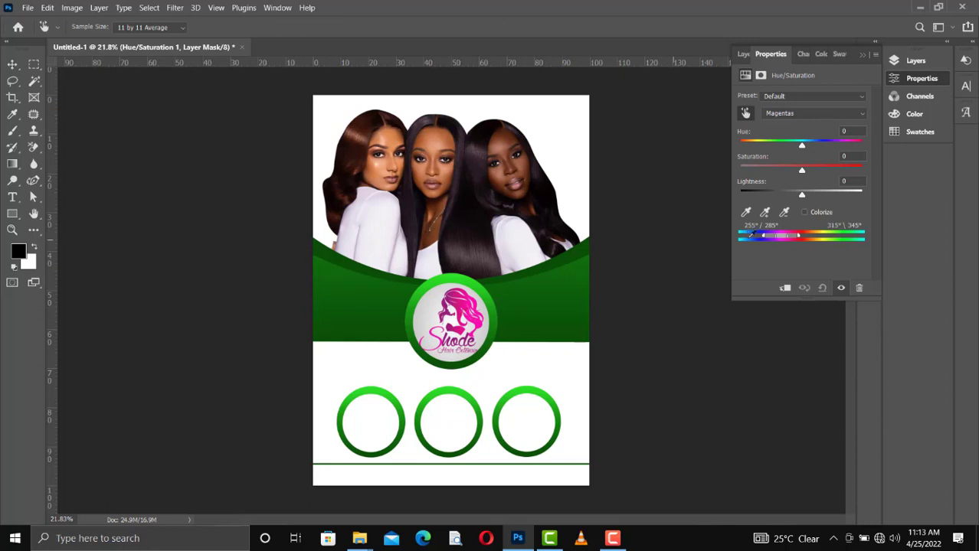
pyautogui.click(799, 239)
pyautogui.moveTo(793, 239); pyautogui.dragTo(769, 240)
pyautogui.moveTo(802, 149); pyautogui.dragTo(791, 149)
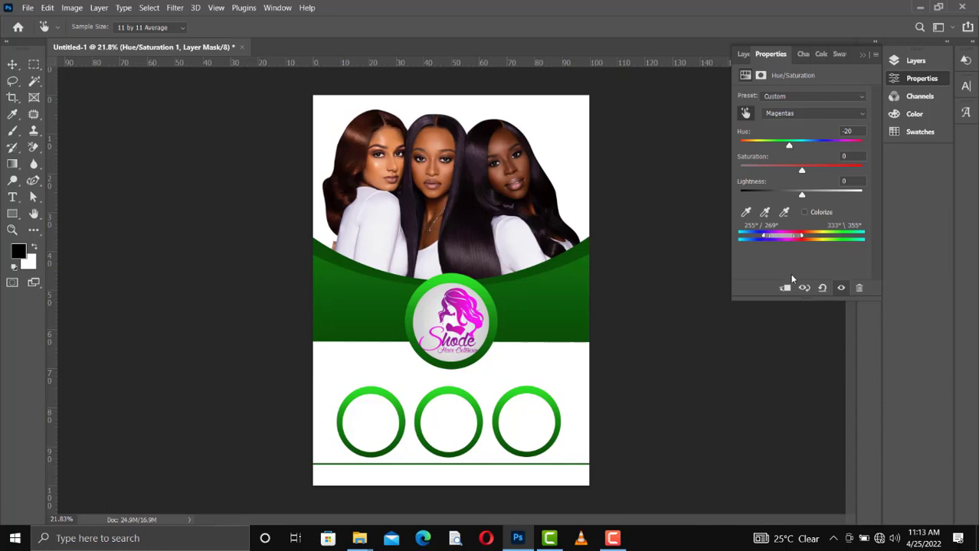
pyautogui.moveTo(789, 146); pyautogui.dragTo(741, 155)
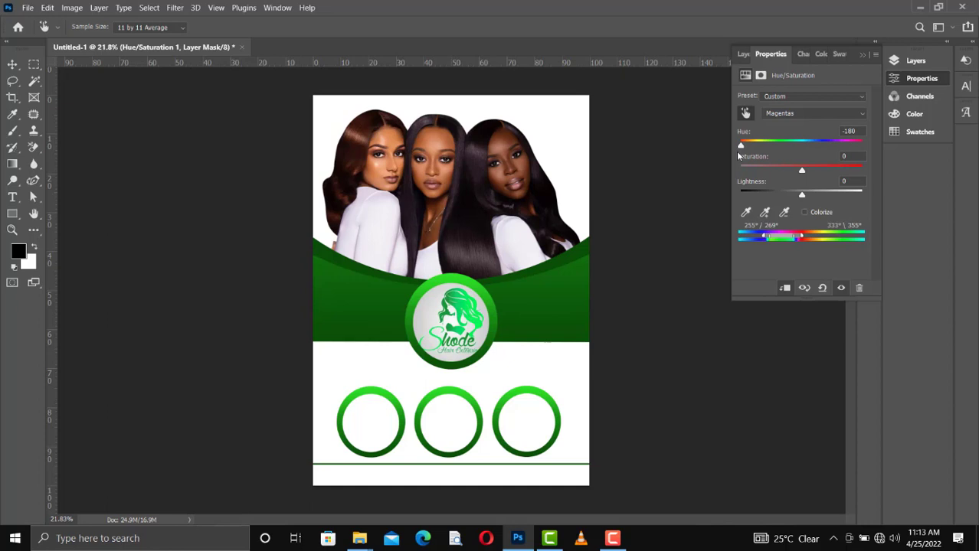
# Step: Delete the Hue/Saturation adjustment layer above the logo
pyautogui.click(743, 54)
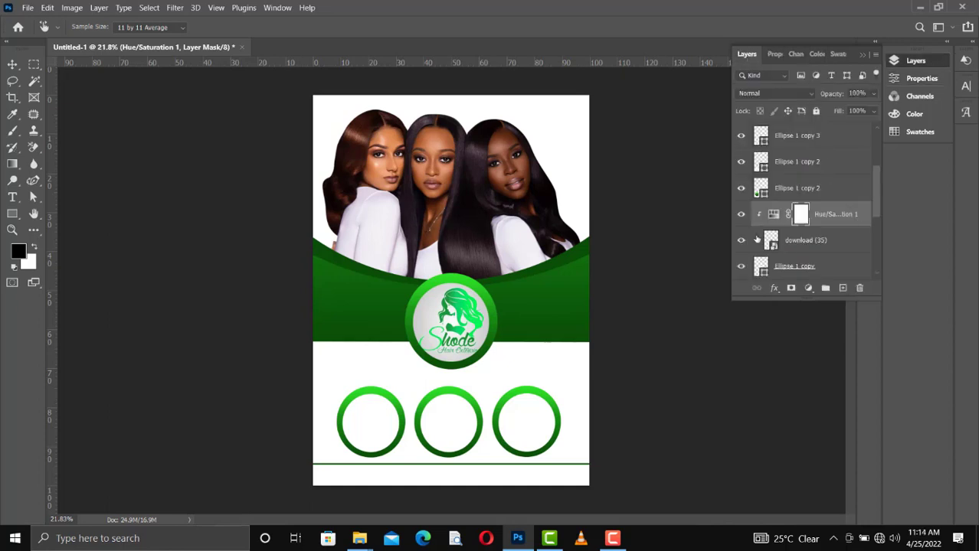
pyautogui.press('Delete')
pyautogui.press('Delete')
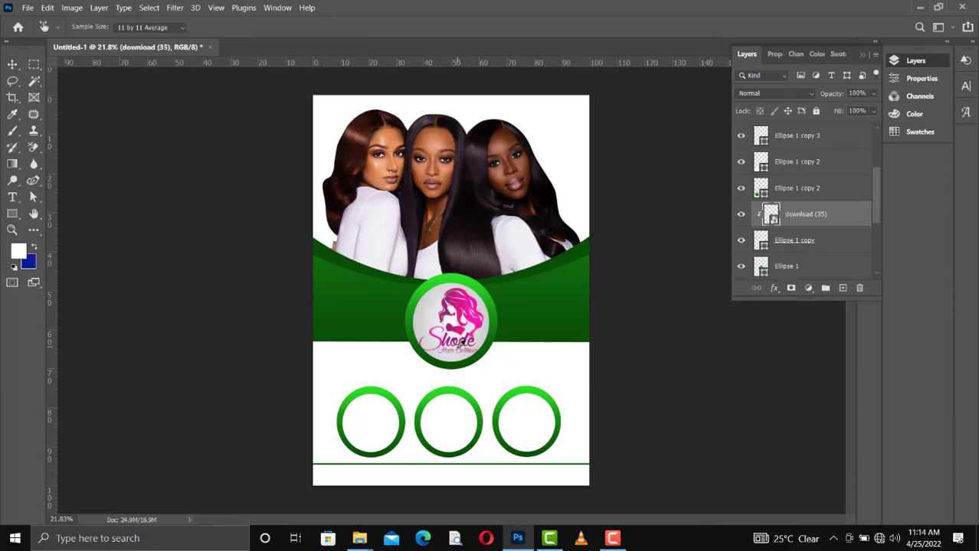
pyautogui.press('v')
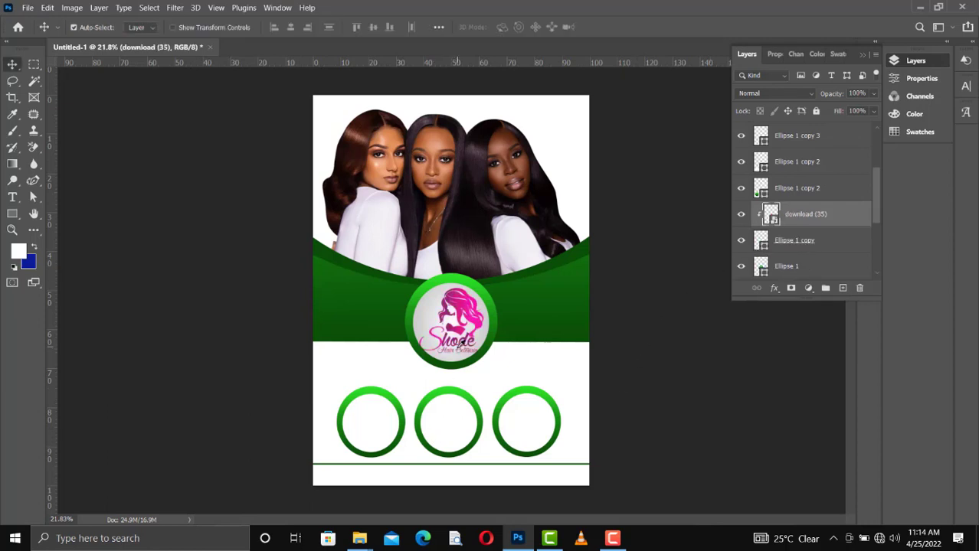
pyautogui.click(541, 300)
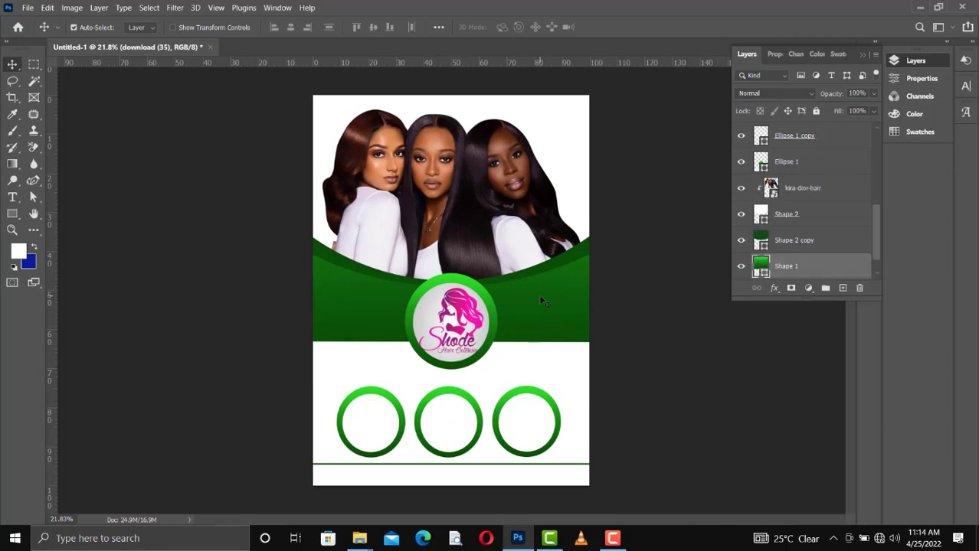
pyautogui.click(484, 291)
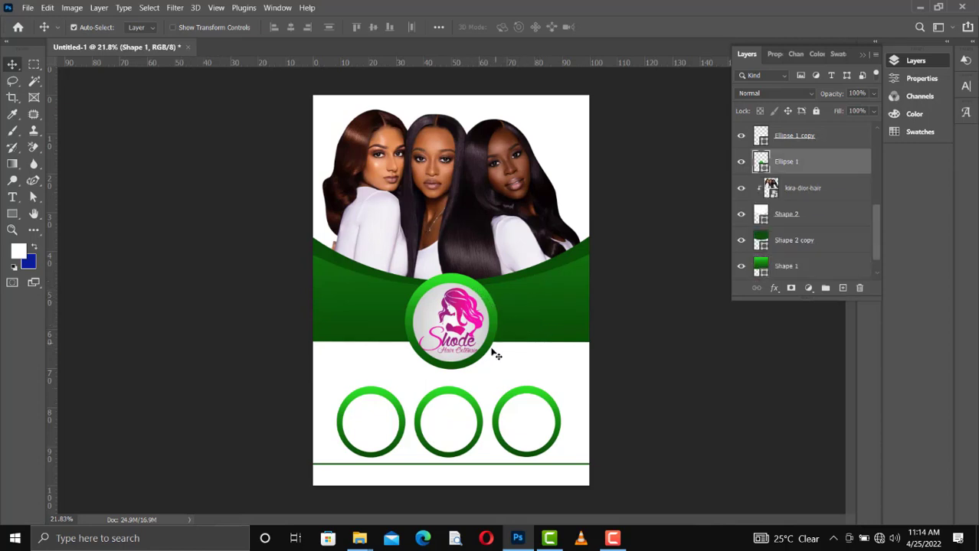
pyautogui.click(499, 322)
pyautogui.click(488, 312)
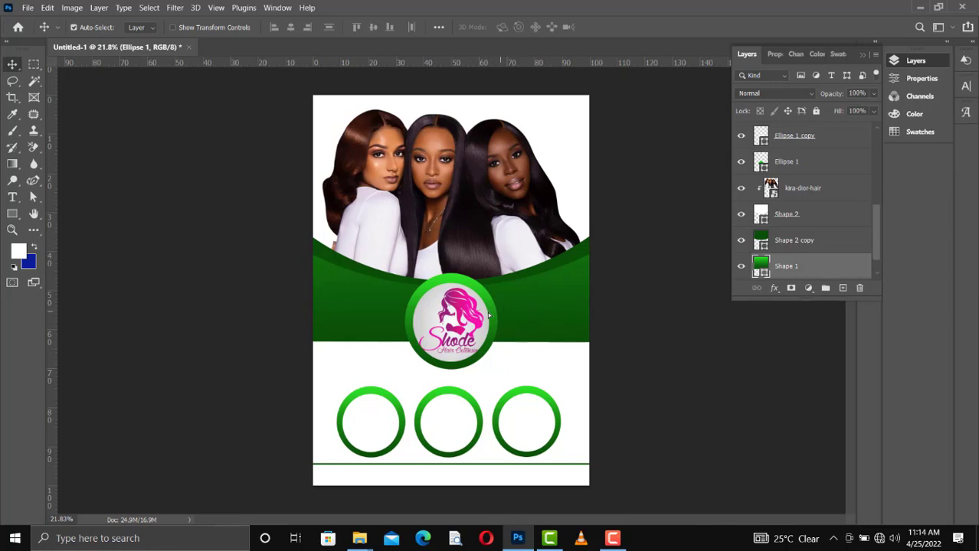
pyautogui.click(494, 318)
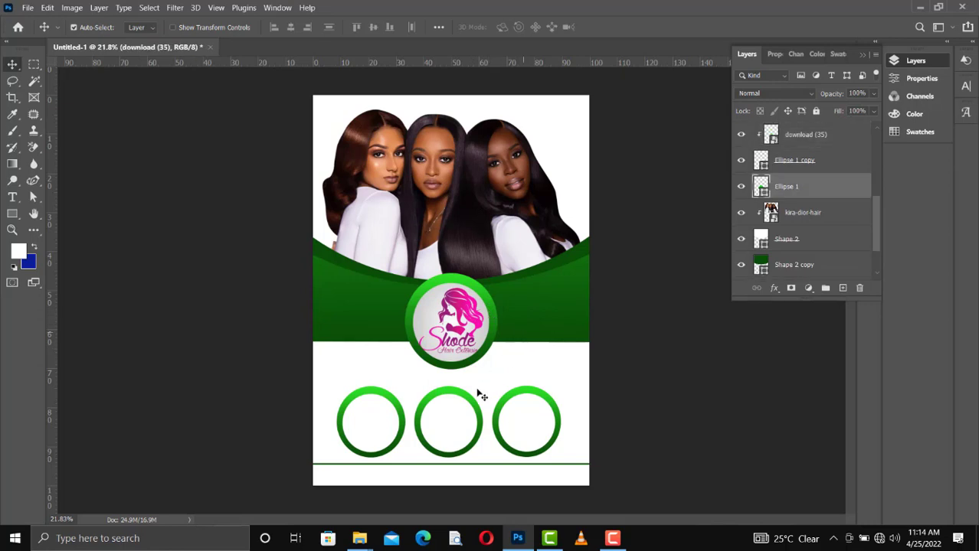
# Step: Fill the curved band with the pink-to-dark-magenta gradient, reverse its direction, and shift the gradient midpoint towards the dark end
pyautogui.click(498, 276)
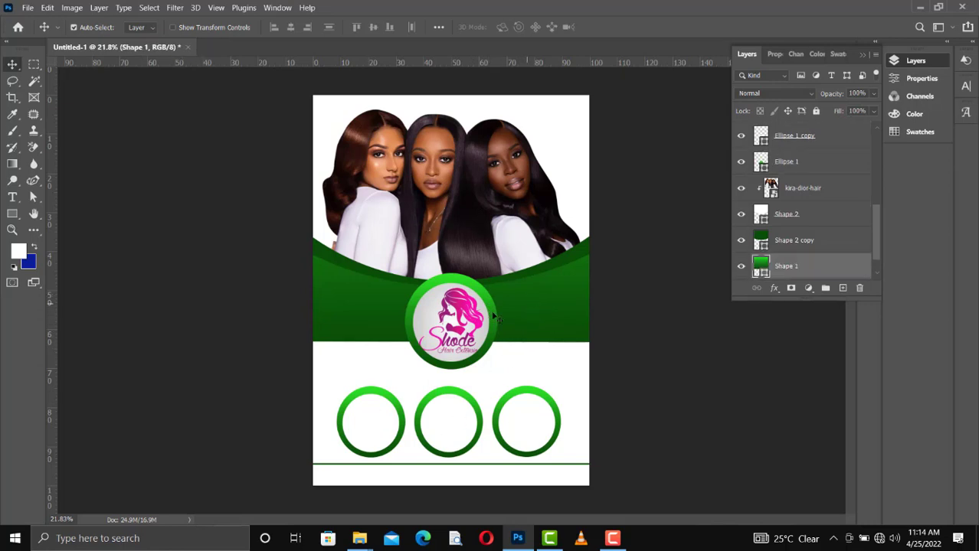
pyautogui.press('u')
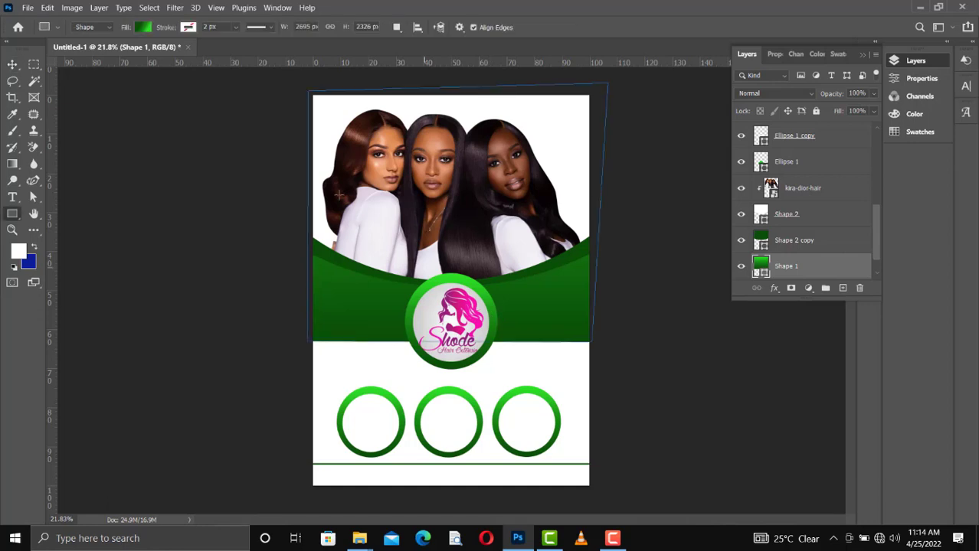
pyautogui.click(143, 29)
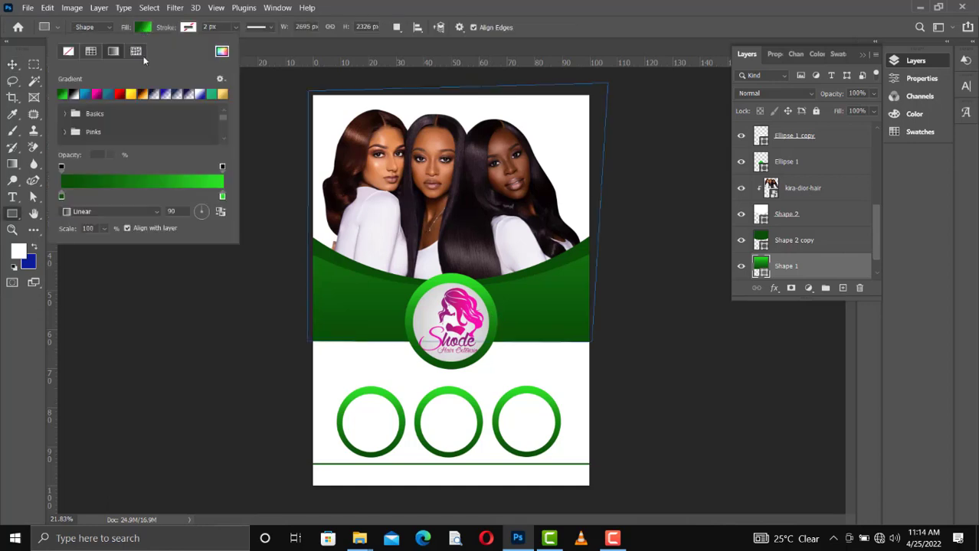
pyautogui.click(96, 94)
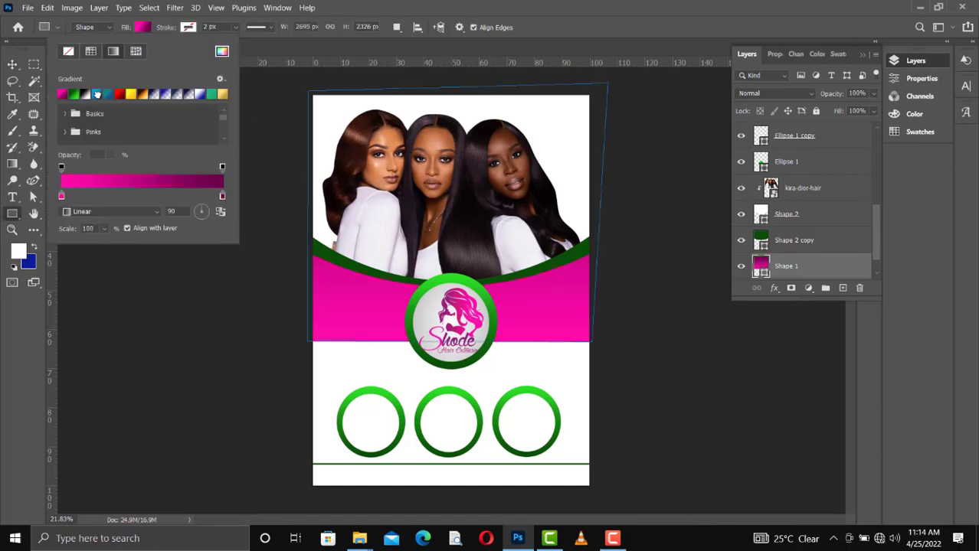
pyautogui.click(220, 214)
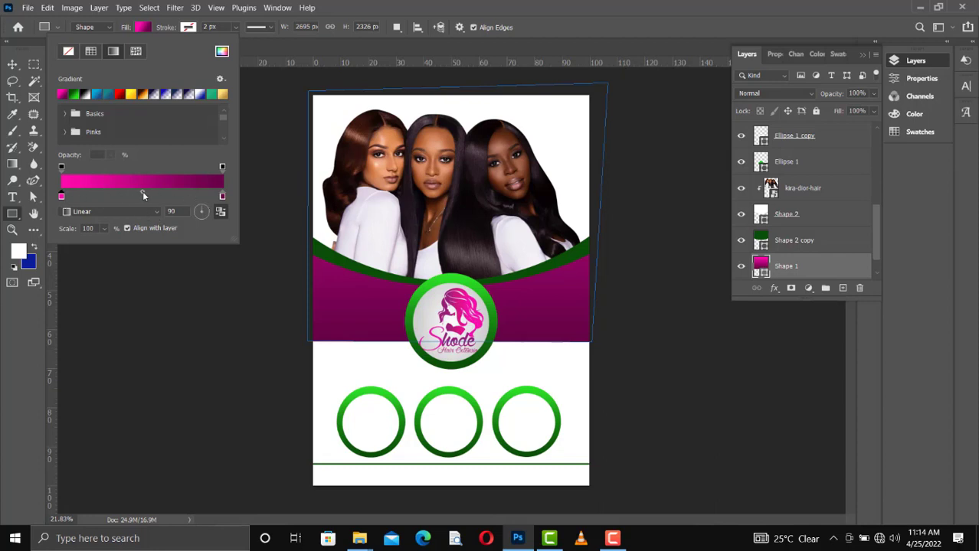
pyautogui.moveTo(149, 195); pyautogui.dragTo(157, 197)
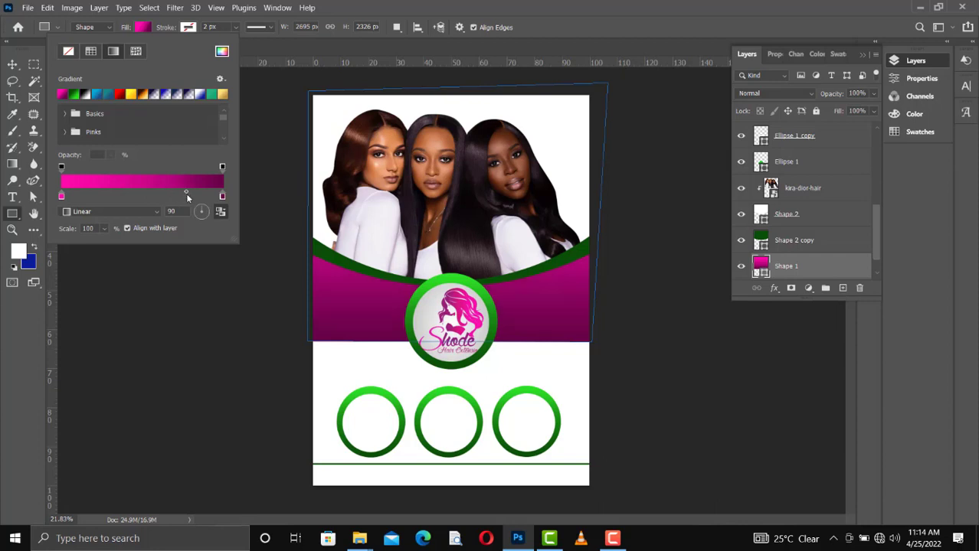
# Step: Check the colour values of the pink and dark magenta stops in the band's gradient
pyautogui.click(62, 199)
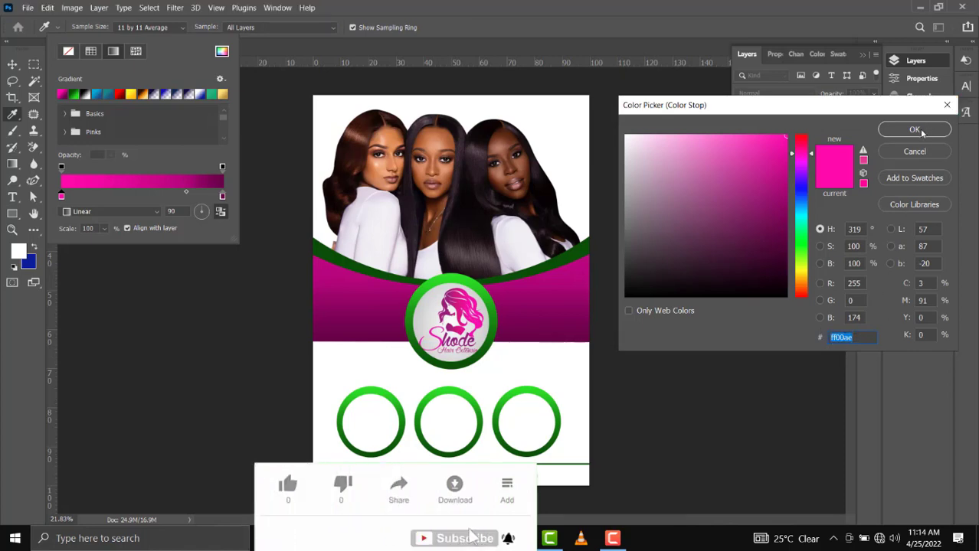
pyautogui.press('Return')
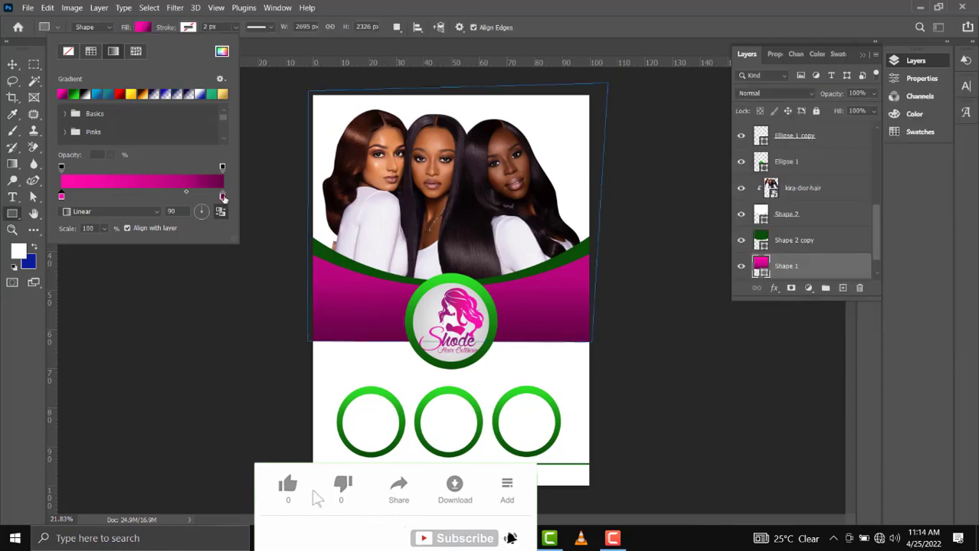
pyautogui.doubleClick(222, 197)
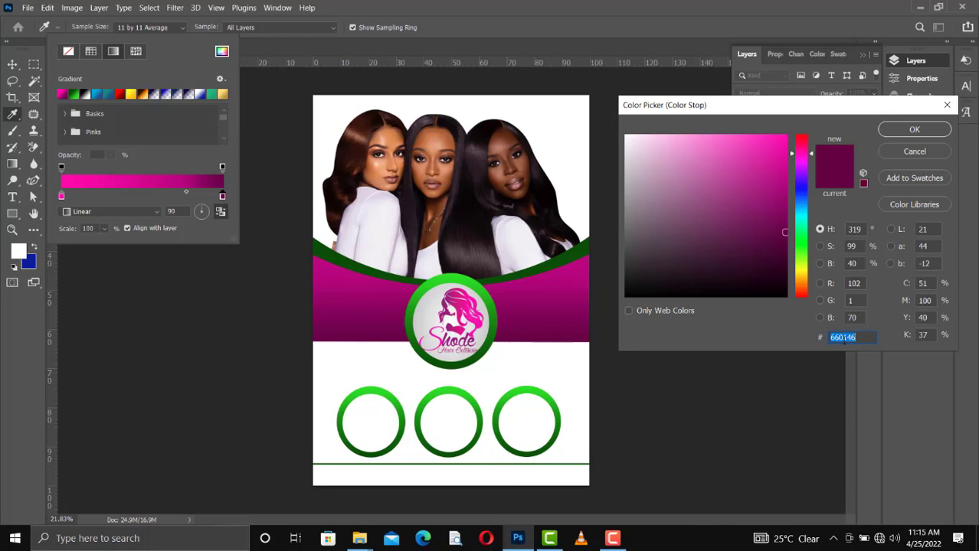
pyautogui.click(920, 131)
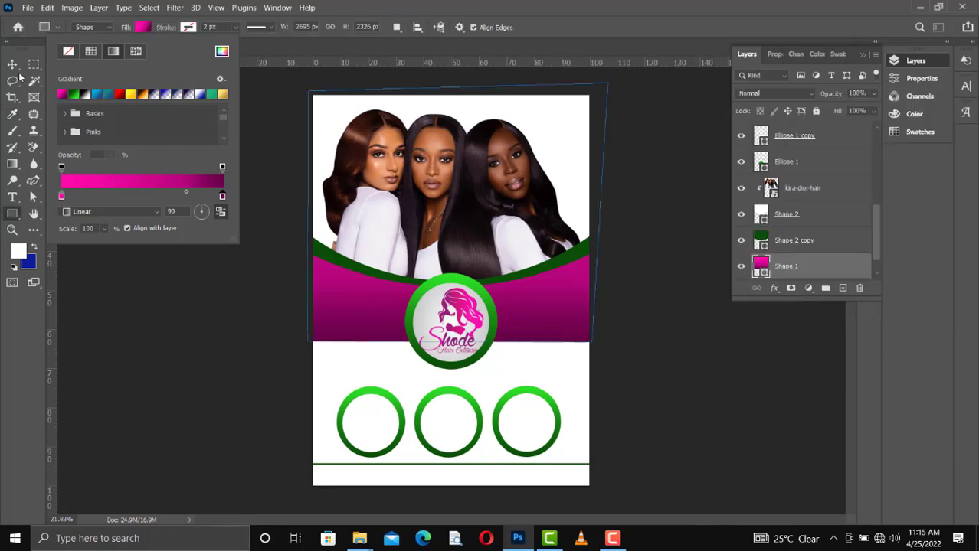
pyautogui.click(12, 64)
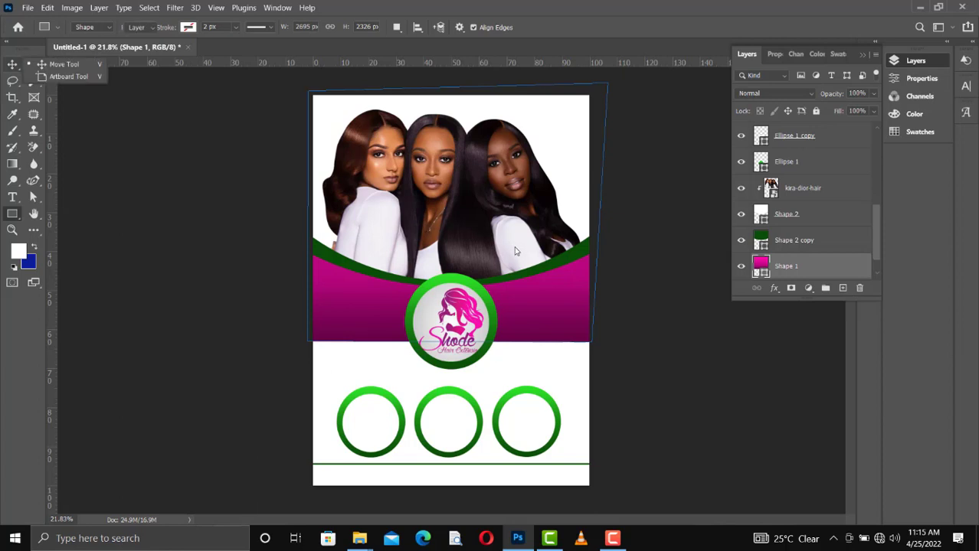
# Step: Recolour the dark green curved stripe above the band with the recently used dark magenta
pyautogui.click(553, 268)
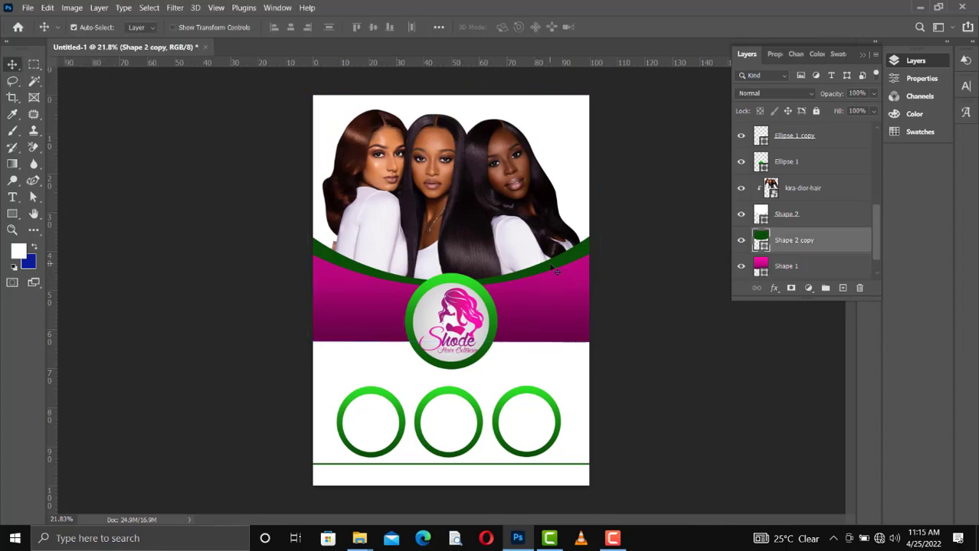
pyautogui.press('u')
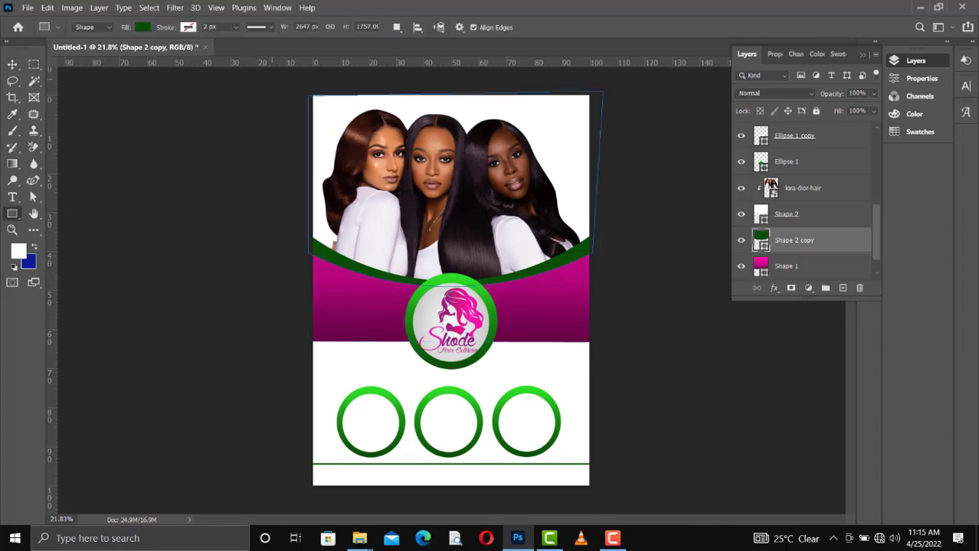
pyautogui.click(145, 29)
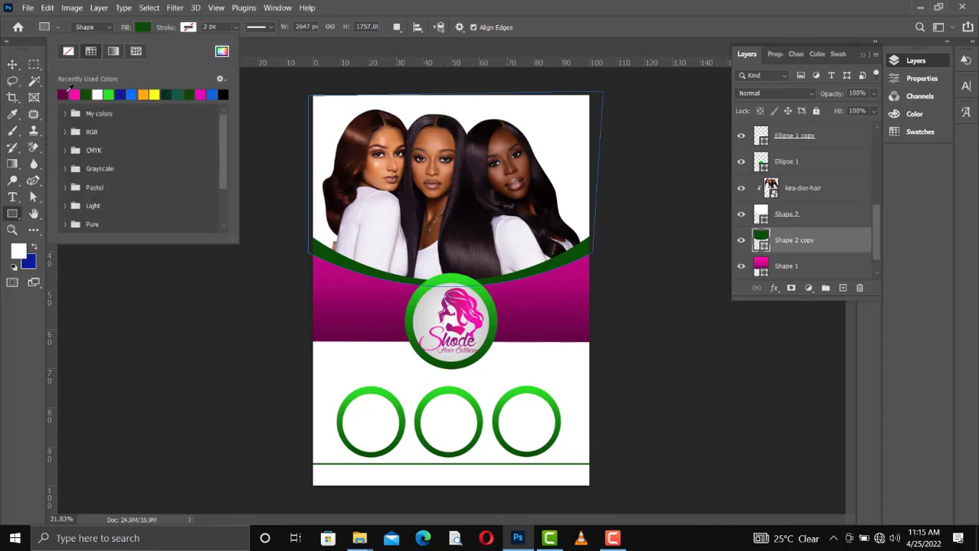
pyautogui.click(63, 94)
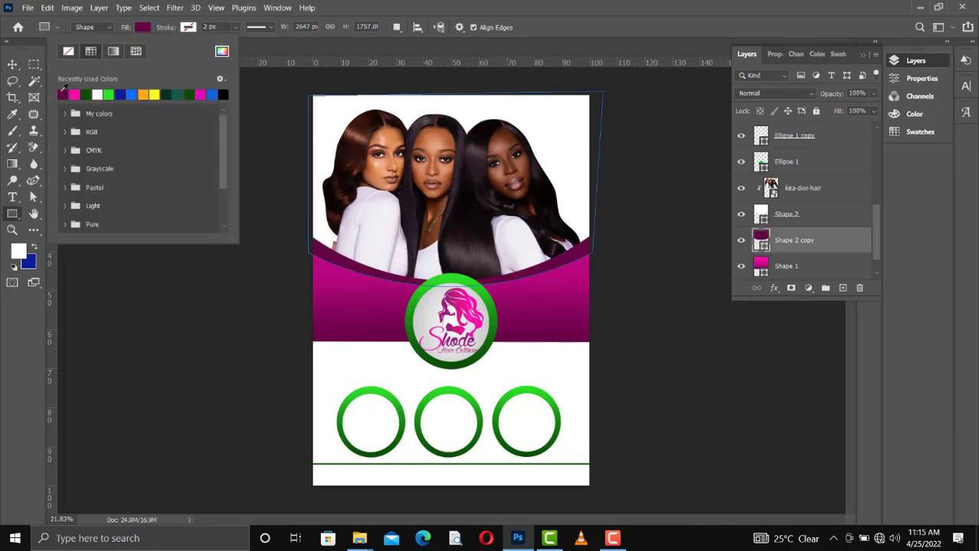
pyautogui.click(15, 68)
pyautogui.click(13, 65)
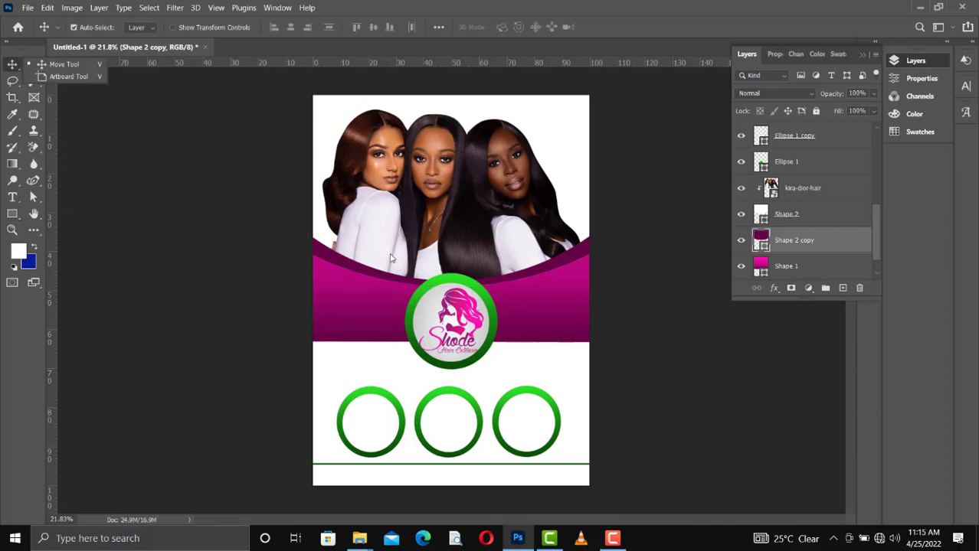
# Step: Fill the green ring around the central logo with the recent pink-to-dark-magenta gradient
pyautogui.click(437, 287)
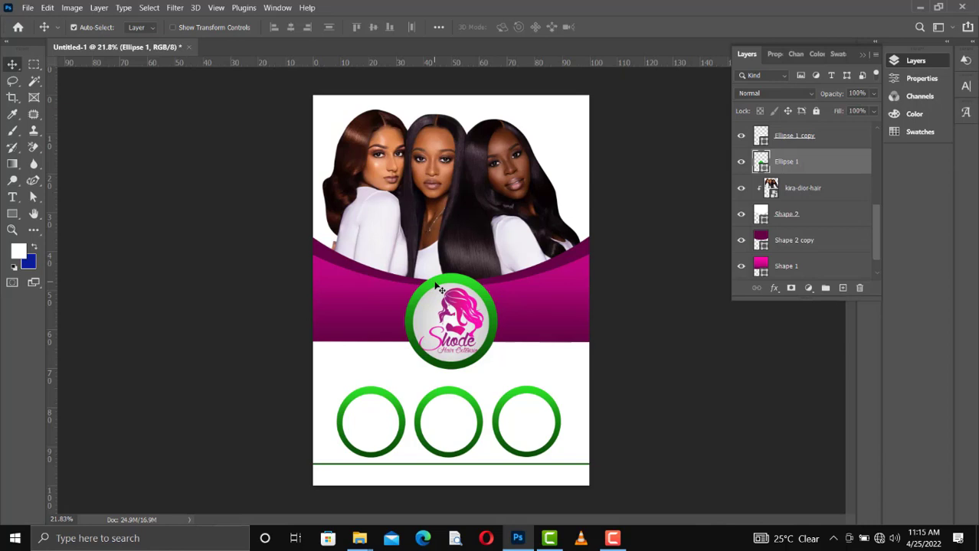
pyautogui.press('u')
pyautogui.click(145, 30)
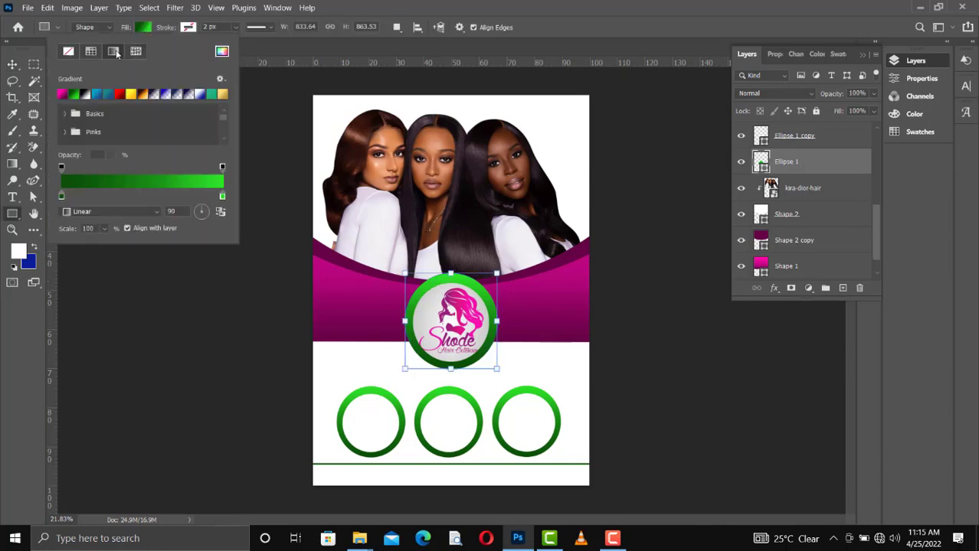
pyautogui.click(63, 94)
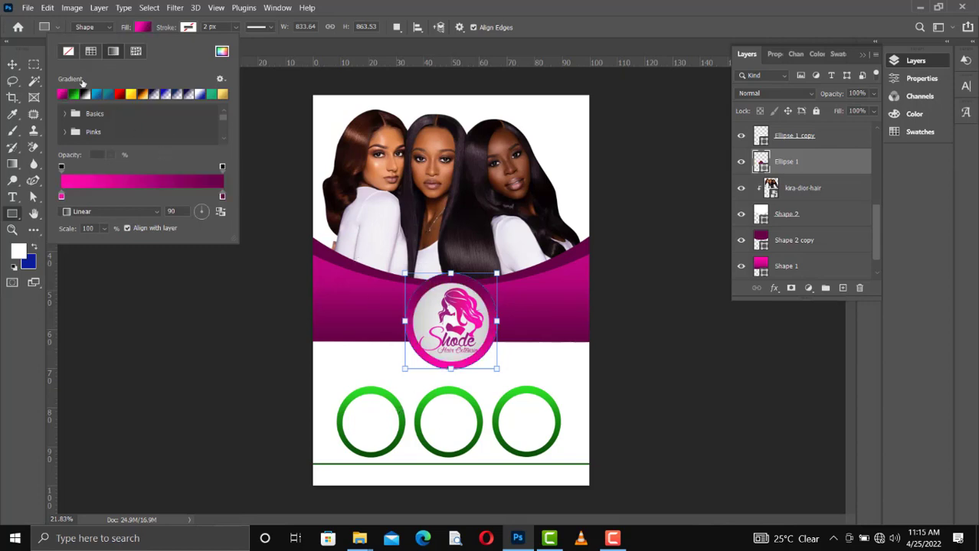
pyautogui.click(12, 64)
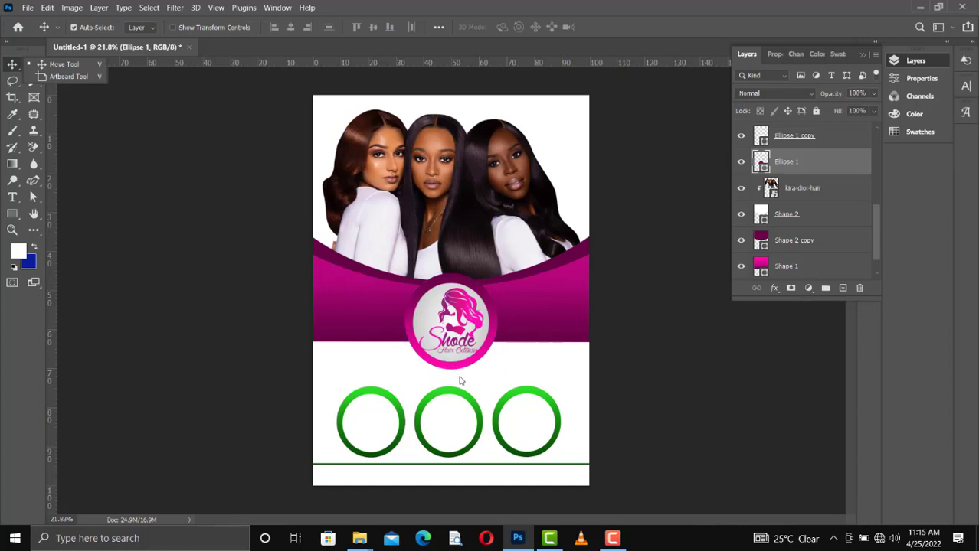
# Step: Reverse the central ring's gradient so the bright pink runs from the top to dark magenta at the bottom
pyautogui.click(496, 313)
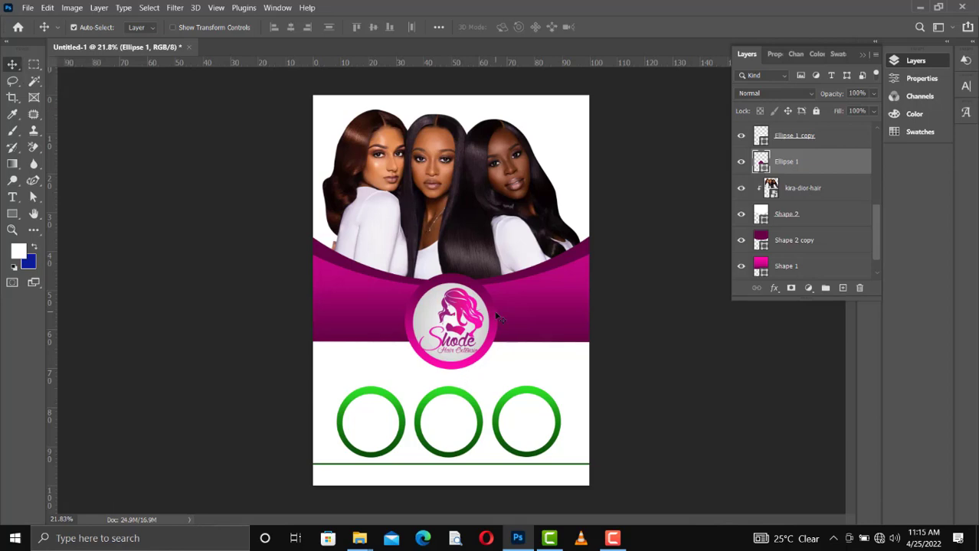
pyautogui.press('u')
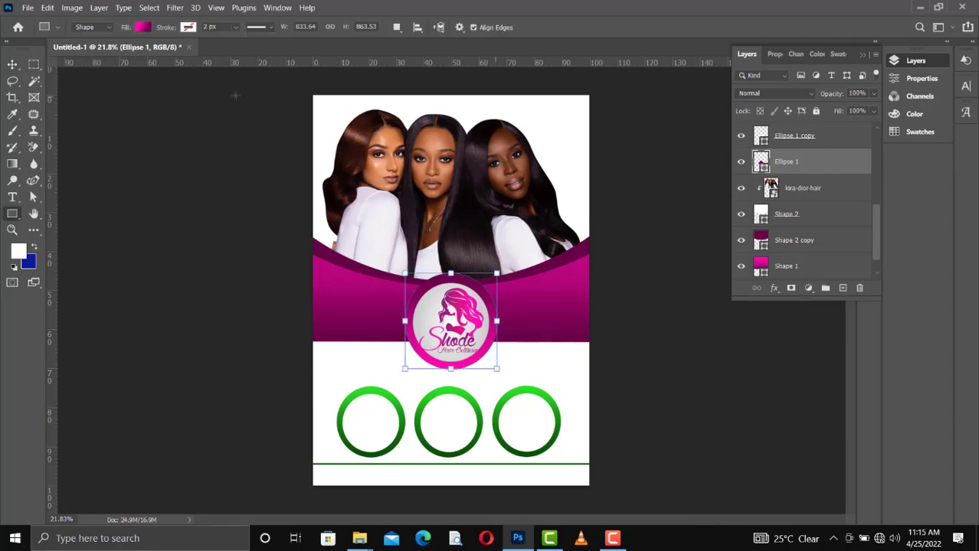
pyautogui.click(143, 29)
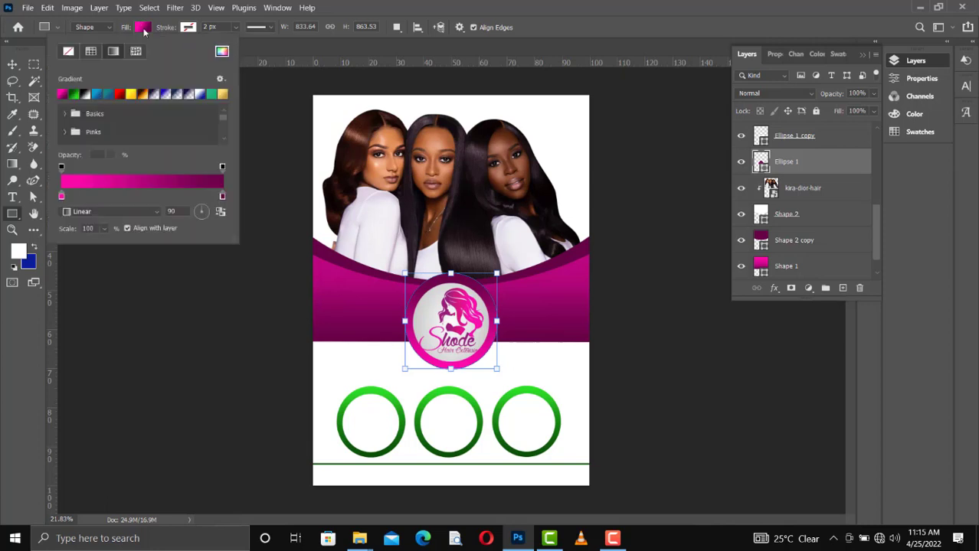
pyautogui.click(219, 212)
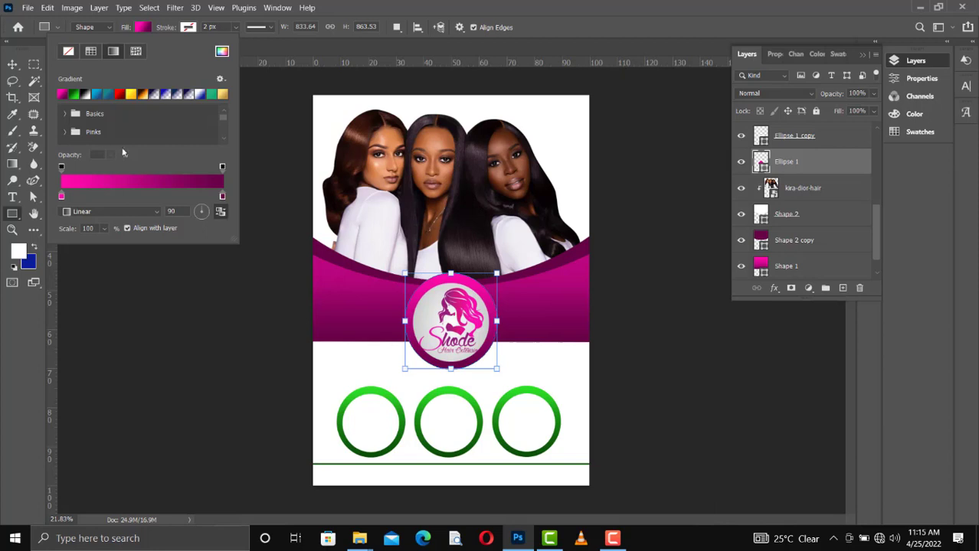
pyautogui.click(12, 64)
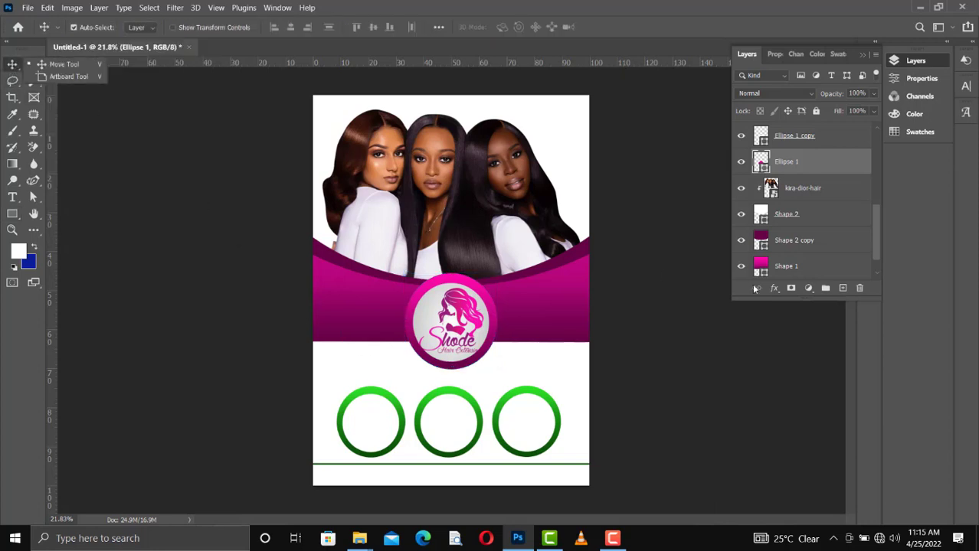
pyautogui.click(494, 335)
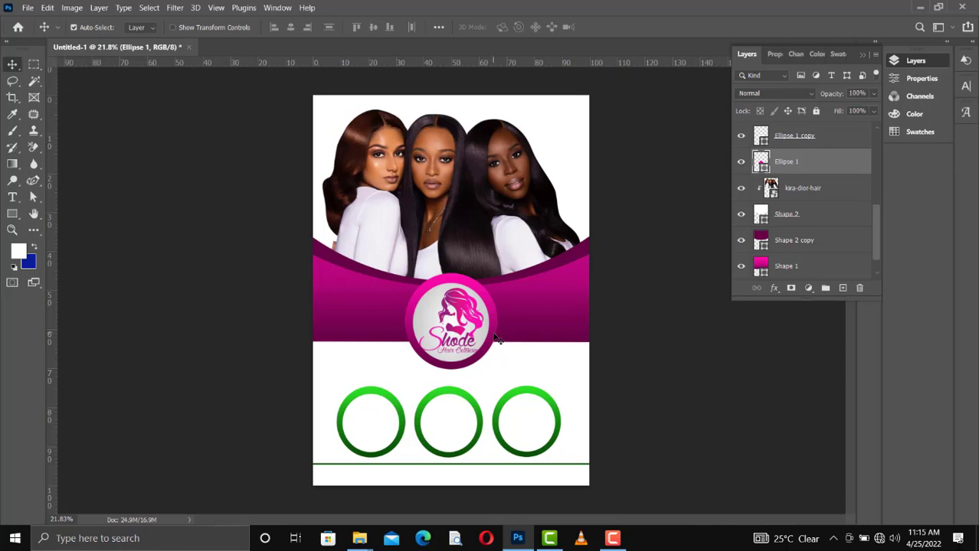
# Step: Fill the ring of the leftmost small circle with the recent pink-to-dark-magenta gradient
pyautogui.hotkey('ctrl', 'j')
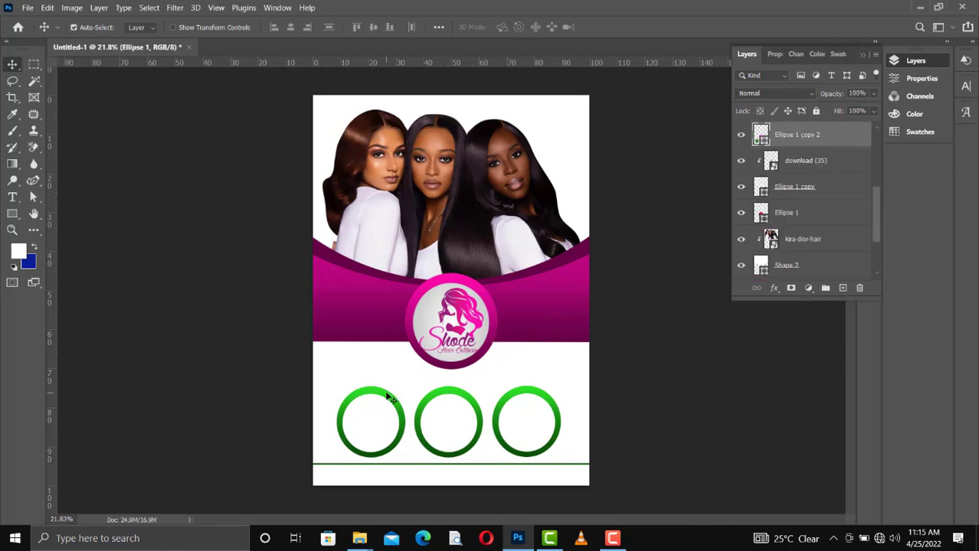
pyautogui.press('u')
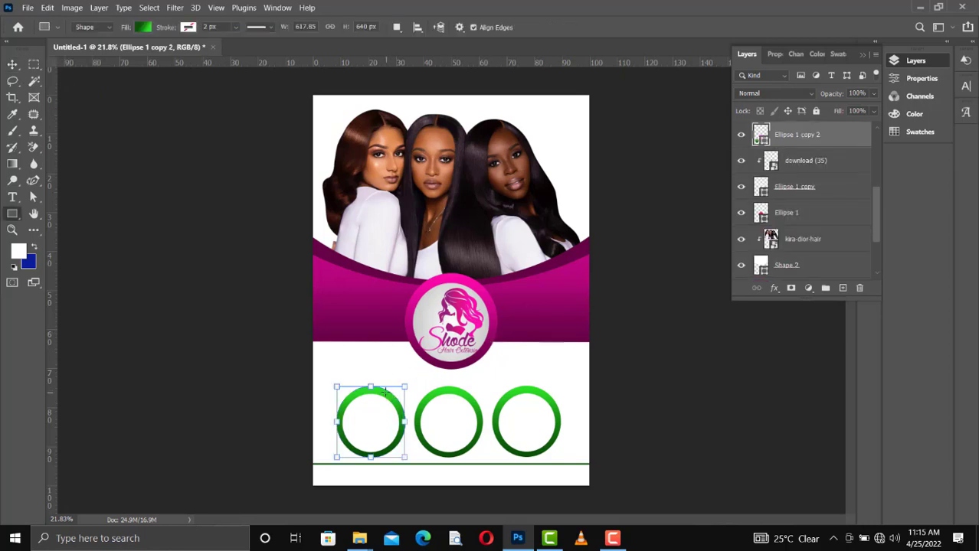
pyautogui.click(143, 28)
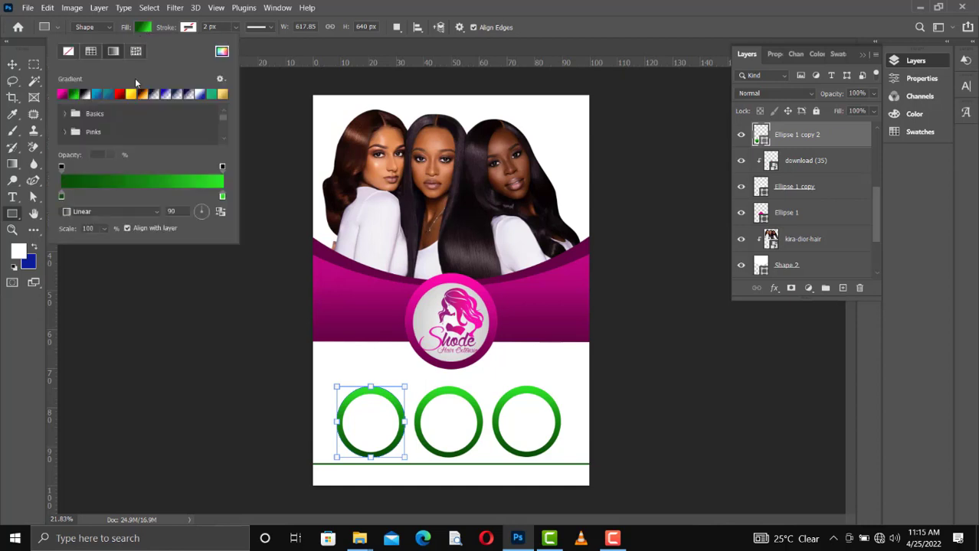
pyautogui.click(62, 94)
pyautogui.click(12, 65)
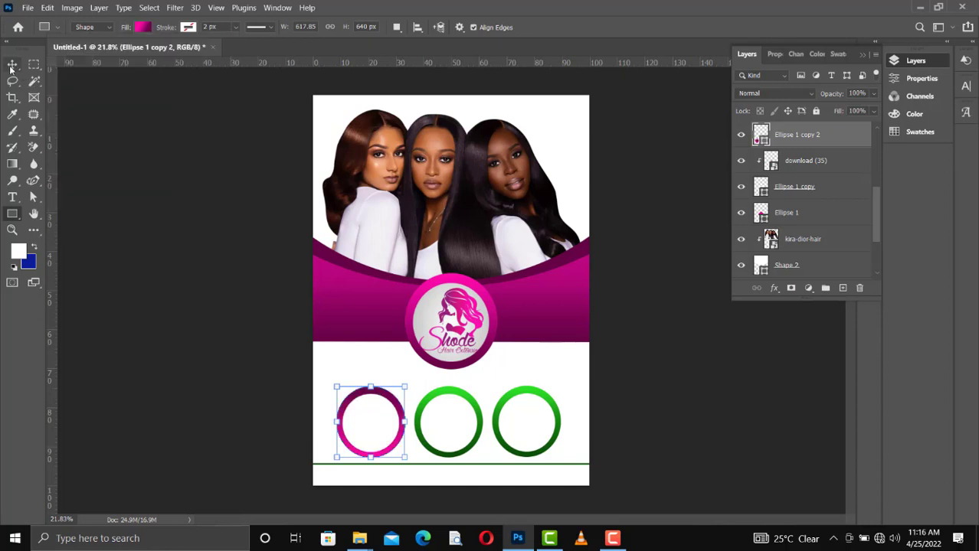
# Step: Fill the ring of the middle small circle with the recent pink-to-dark-magenta gradient
pyautogui.click(447, 391)
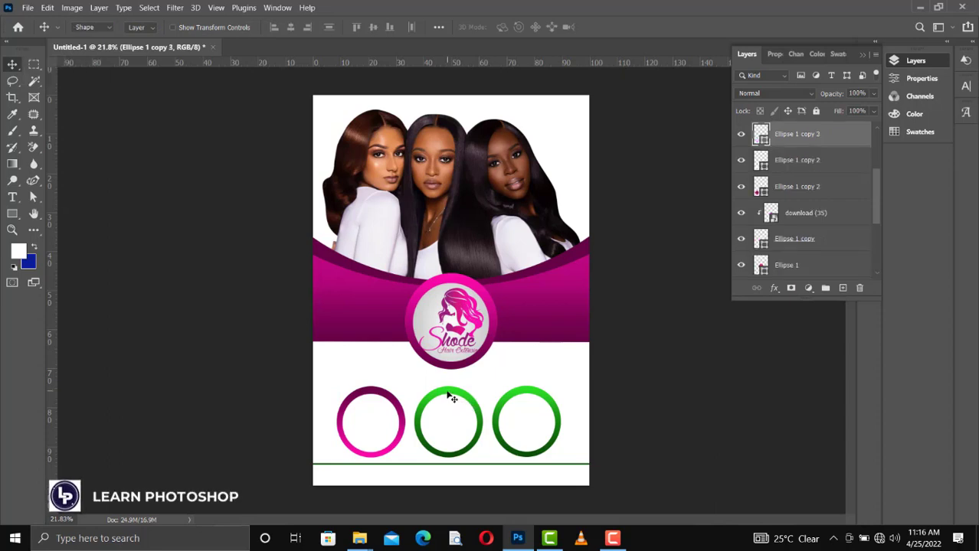
pyautogui.press('u')
pyautogui.click(144, 28)
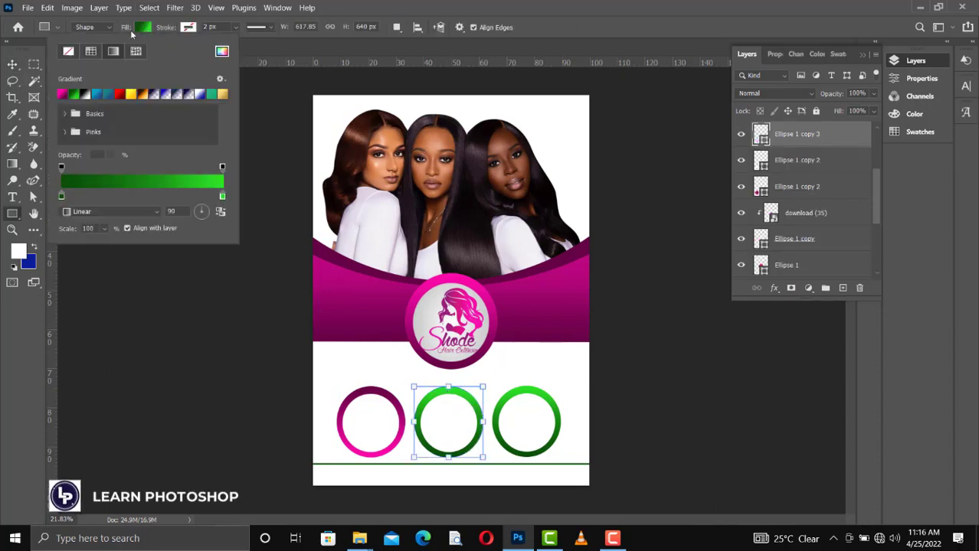
pyautogui.click(65, 92)
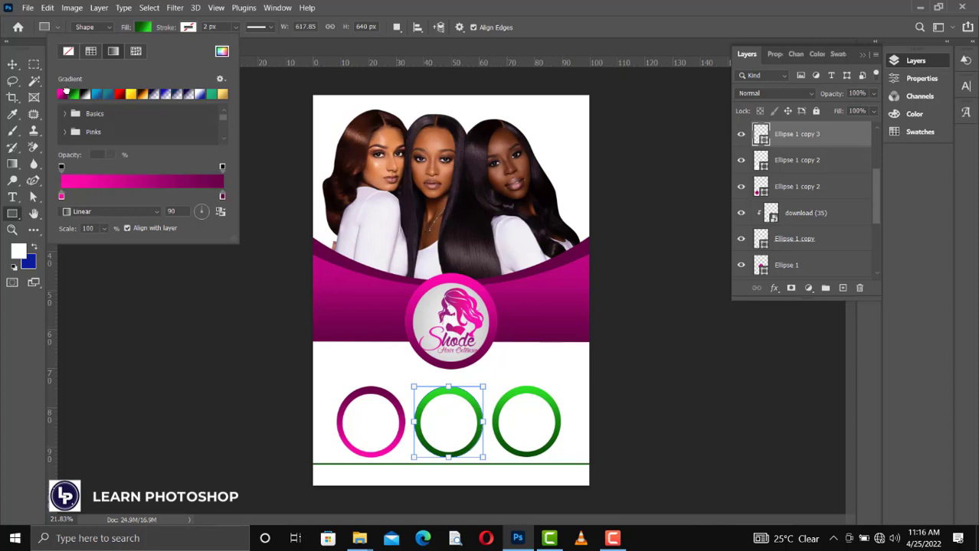
pyautogui.click(12, 63)
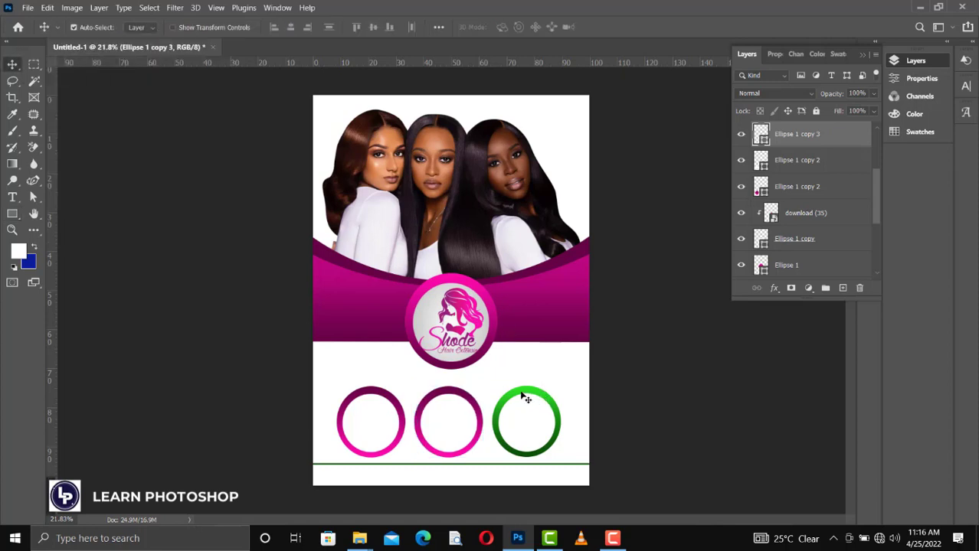
# Step: Fill the ring of the rightmost small circle with the recent pink-to-dark-magenta gradient
pyautogui.hotkey('ctrl', 'j')
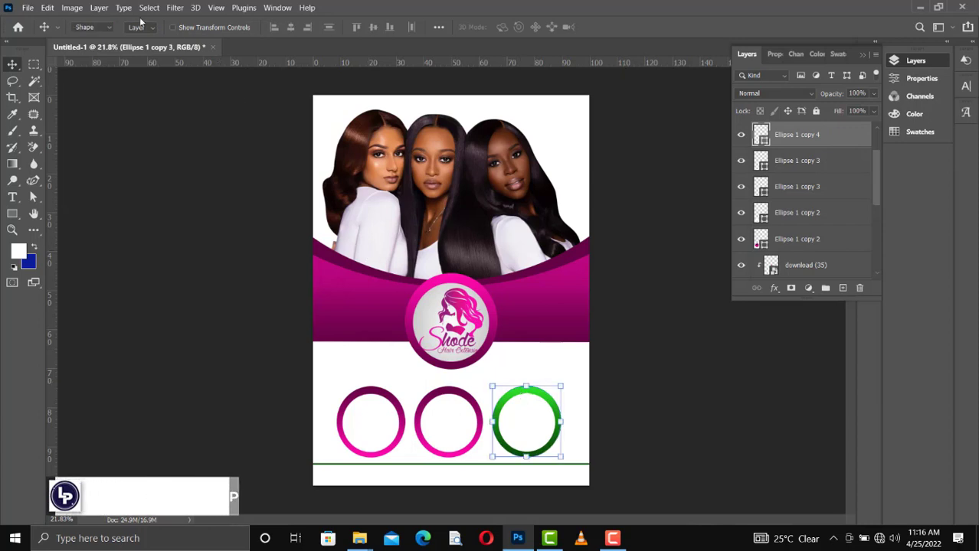
pyautogui.press('u')
pyautogui.click(142, 27)
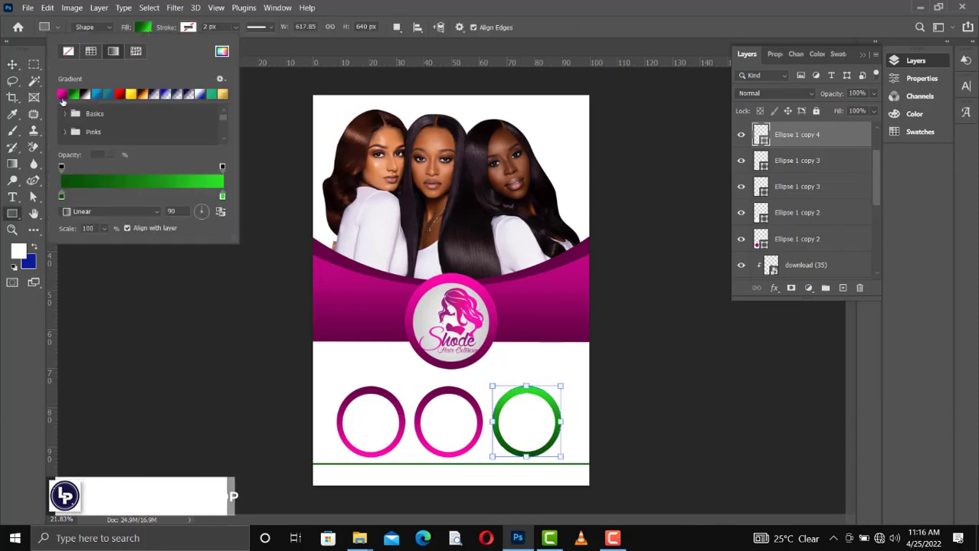
pyautogui.click(63, 94)
pyautogui.click(10, 65)
pyautogui.click(10, 65)
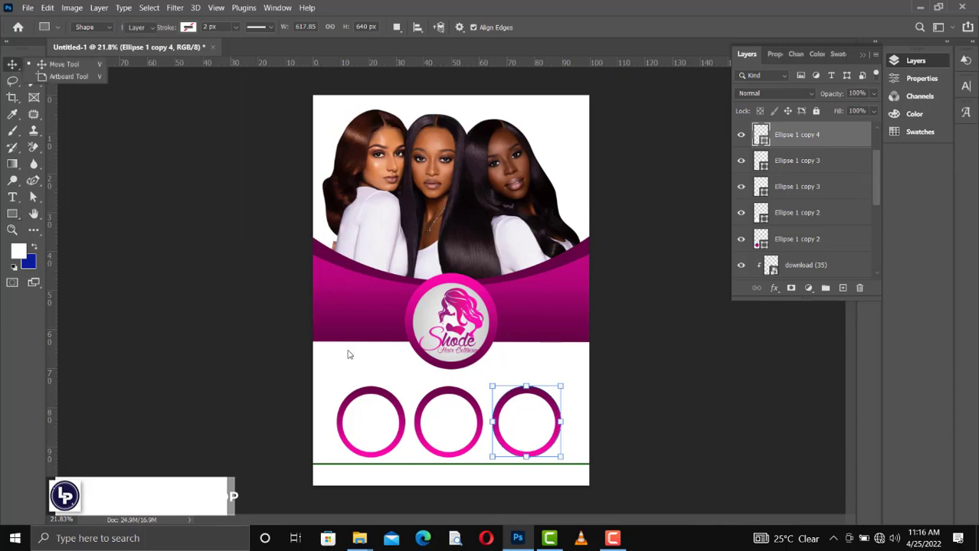
# Step: Recolour the thin green line below the three small circles with the recently used dark magenta
pyautogui.click(429, 465)
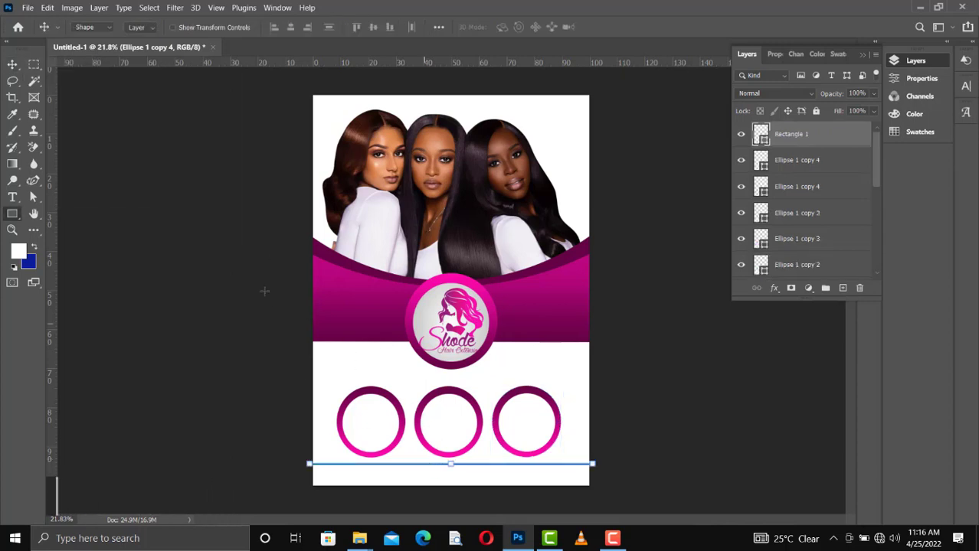
pyautogui.press('u')
pyautogui.click(145, 29)
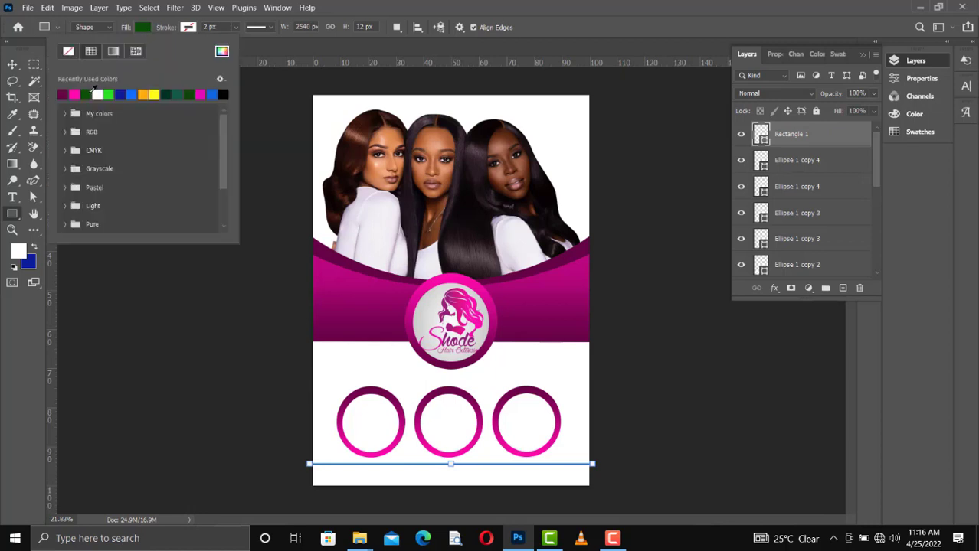
pyautogui.click(12, 64)
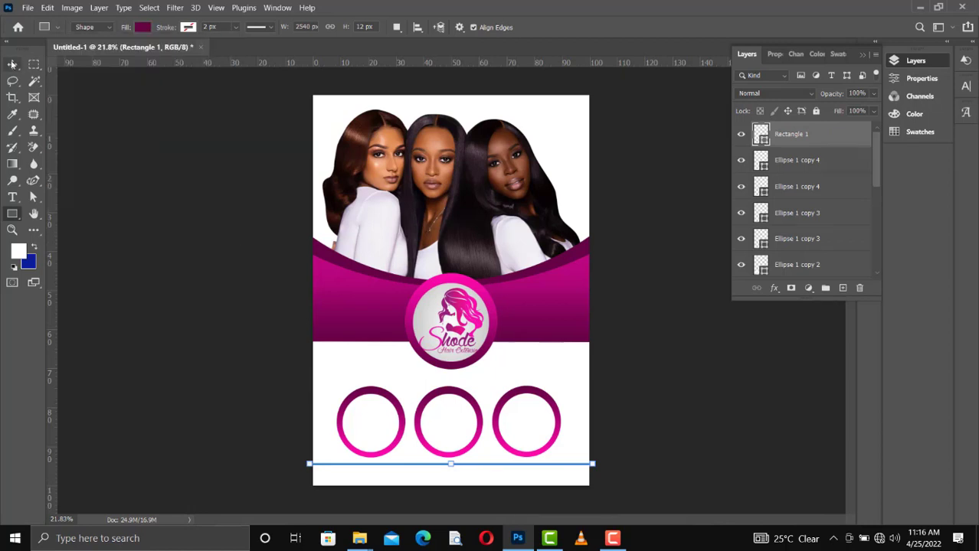
# Step: Add a drop shadow layer style to the magenta ring around the central logo
pyautogui.click(498, 326)
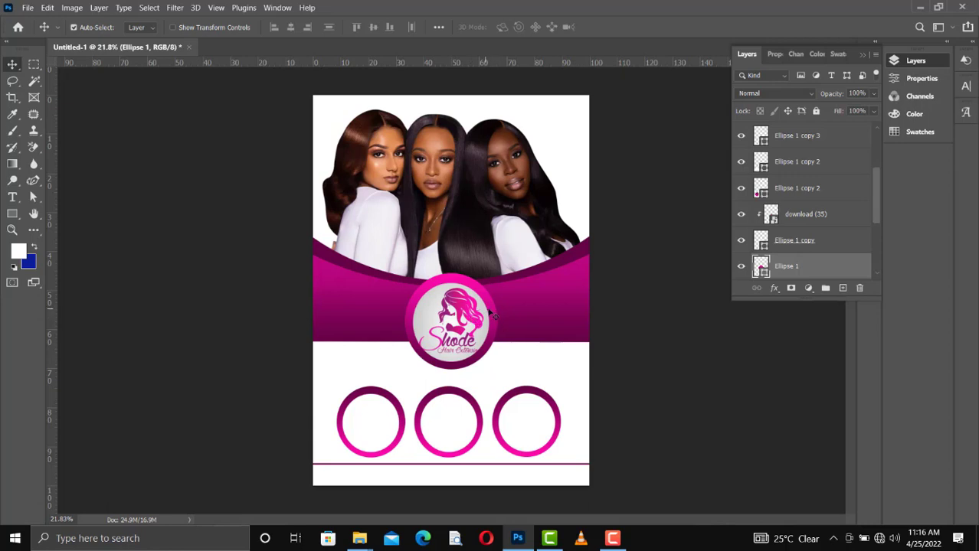
pyautogui.rightClick(799, 266)
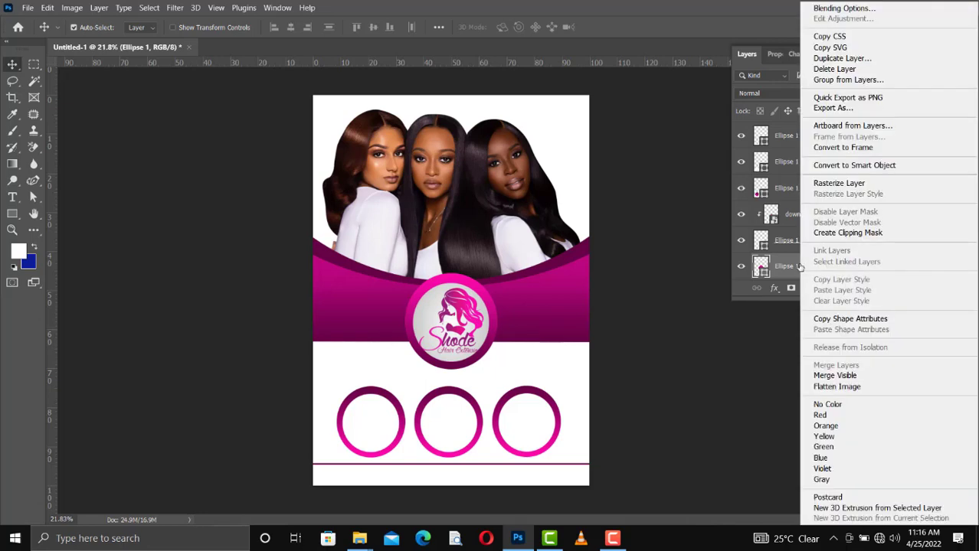
pyautogui.click(846, 8)
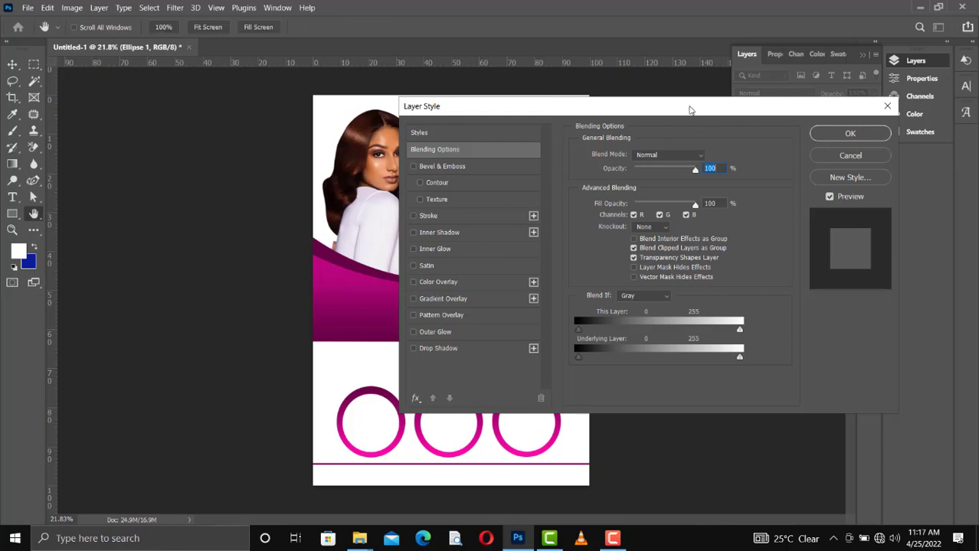
pyautogui.rightClick(708, 109)
pyautogui.click(665, 113)
pyautogui.moveTo(666, 113); pyautogui.dragTo(779, 113)
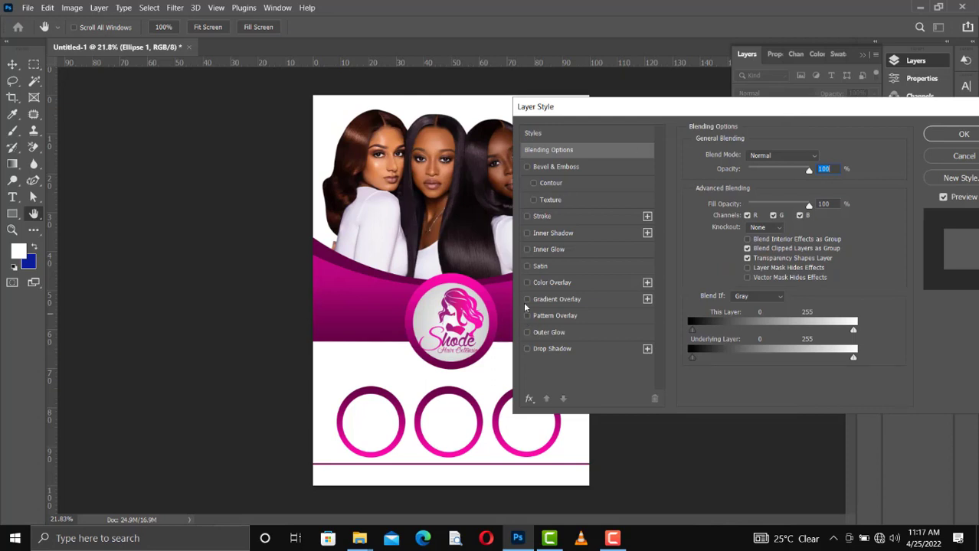
pyautogui.click(526, 349)
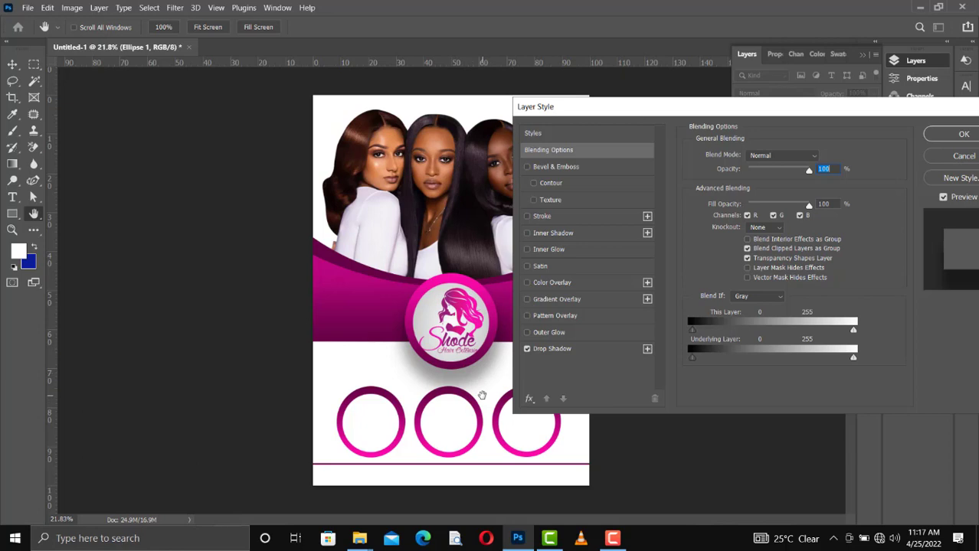
pyautogui.click(566, 351)
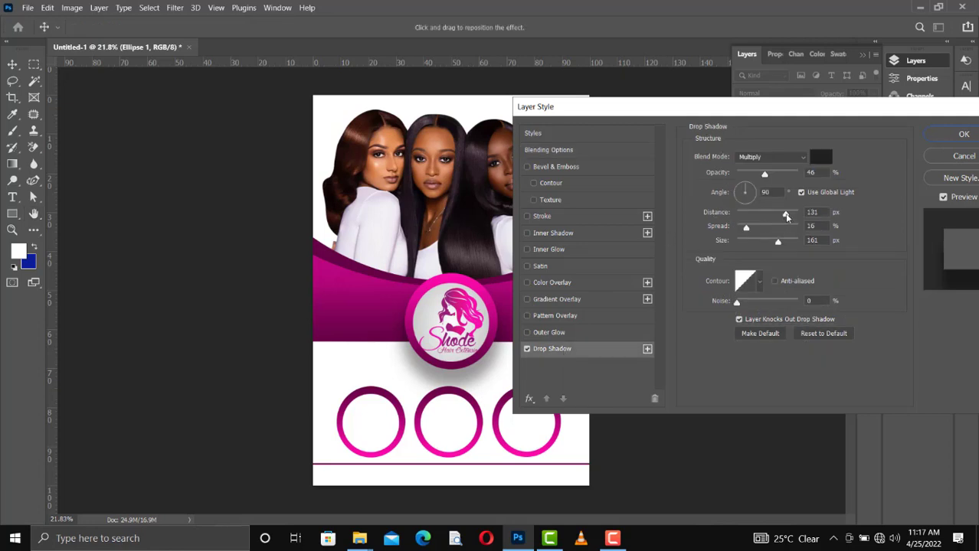
# Step: Set the central ring's drop shadow to 71% opacity, -90° angle, 5 px distance and 46 px size
pyautogui.moveTo(786, 217); pyautogui.dragTo(751, 245)
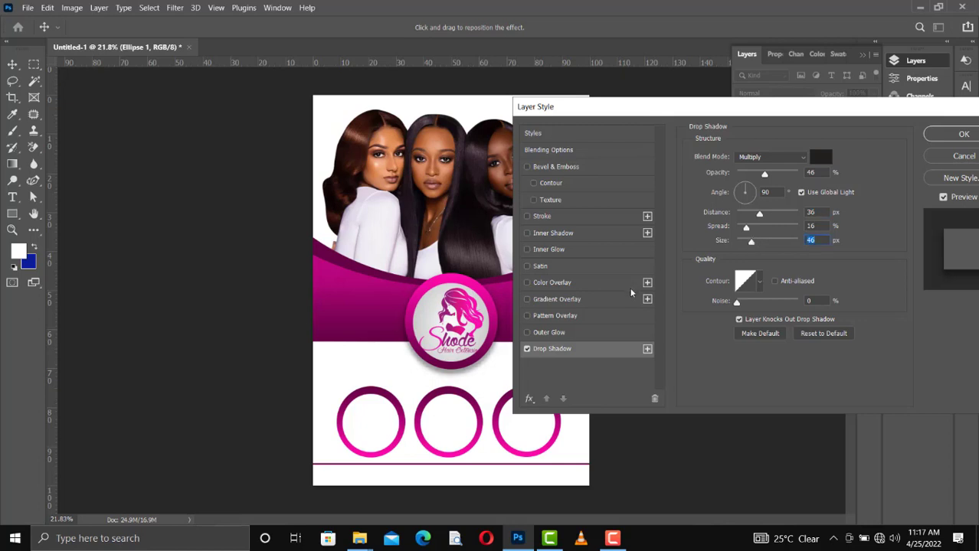
pyautogui.moveTo(483, 391); pyautogui.dragTo(484, 389)
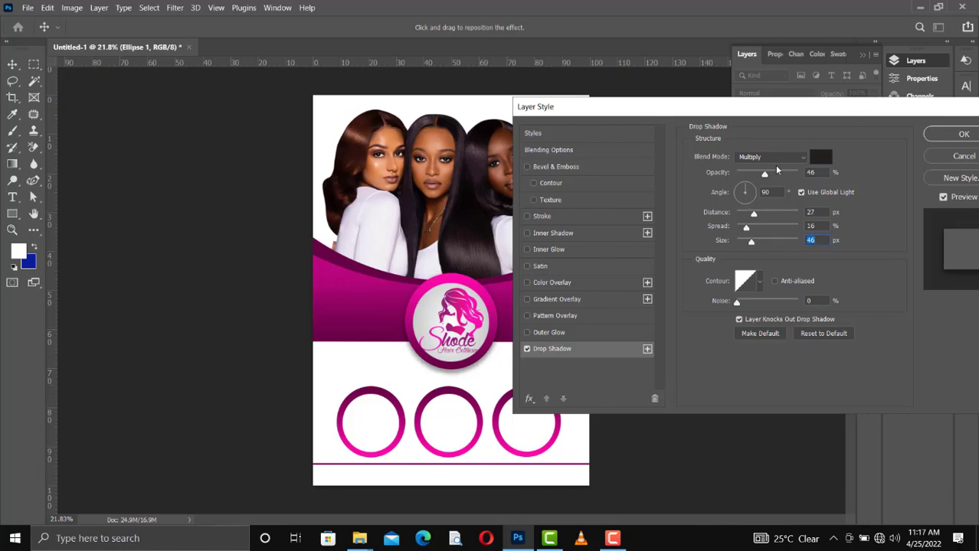
pyautogui.moveTo(765, 174); pyautogui.dragTo(773, 175)
pyautogui.click(780, 175)
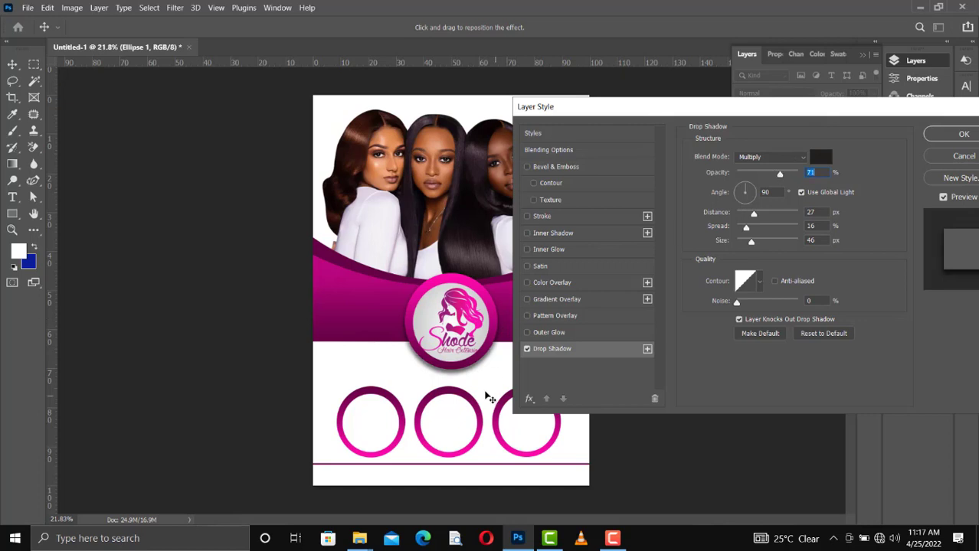
pyautogui.moveTo(489, 398); pyautogui.dragTo(488, 393)
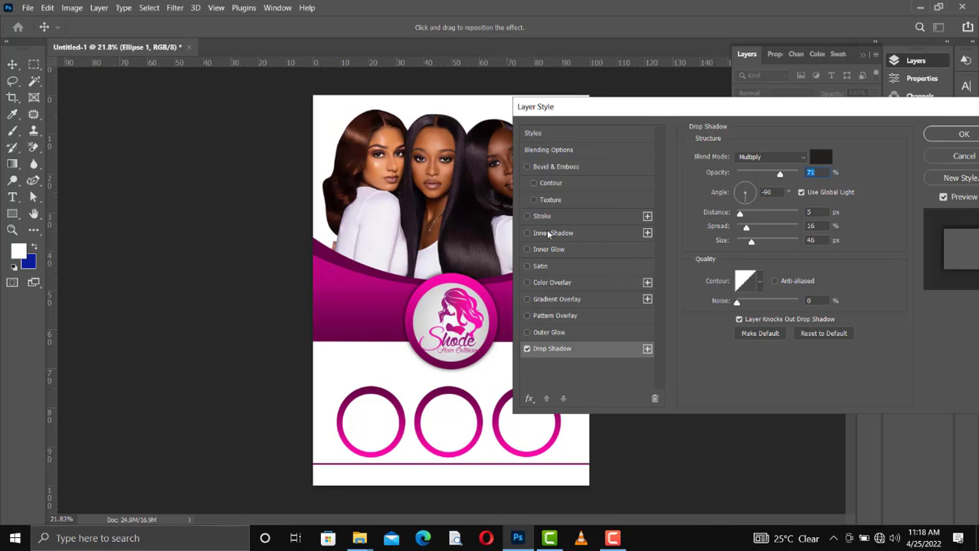
# Step: Add a white 13 px inside stroke to the central ring and apply the layer style
pyautogui.click(527, 234)
pyautogui.click(528, 234)
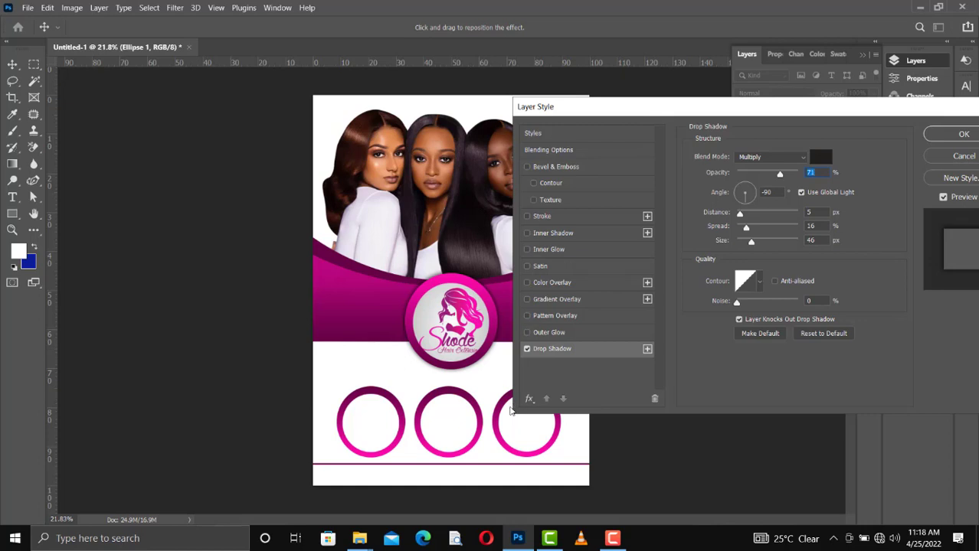
pyautogui.click(527, 217)
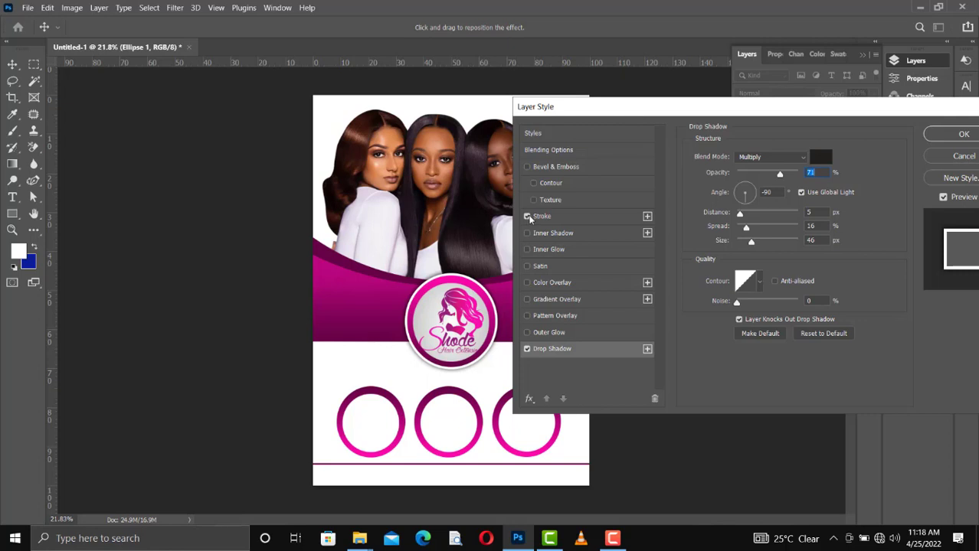
pyautogui.click(542, 216)
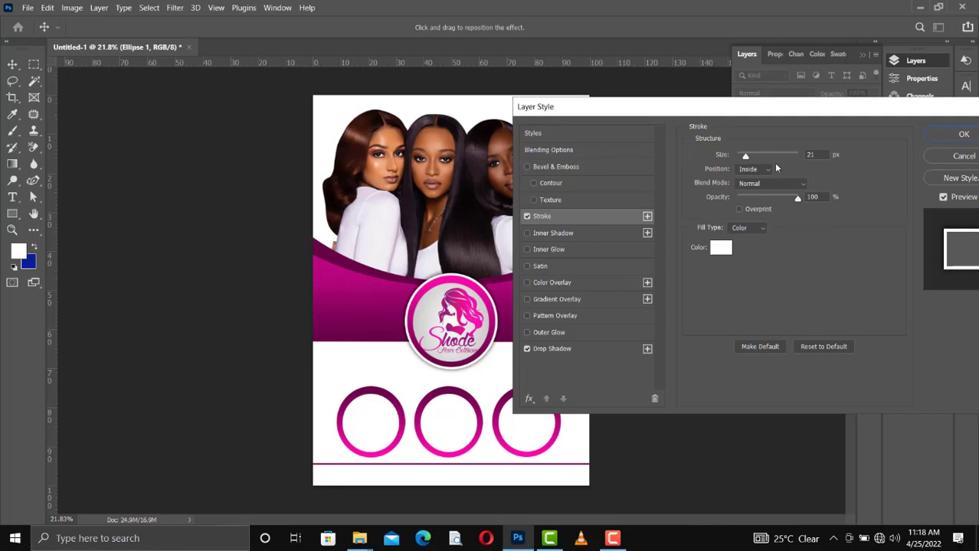
pyautogui.moveTo(746, 159); pyautogui.dragTo(744, 160)
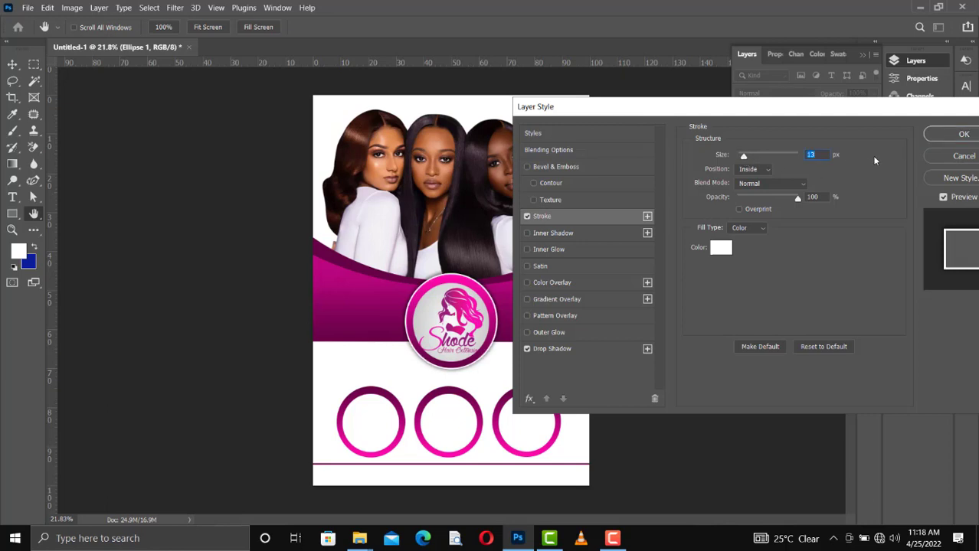
pyautogui.click(945, 136)
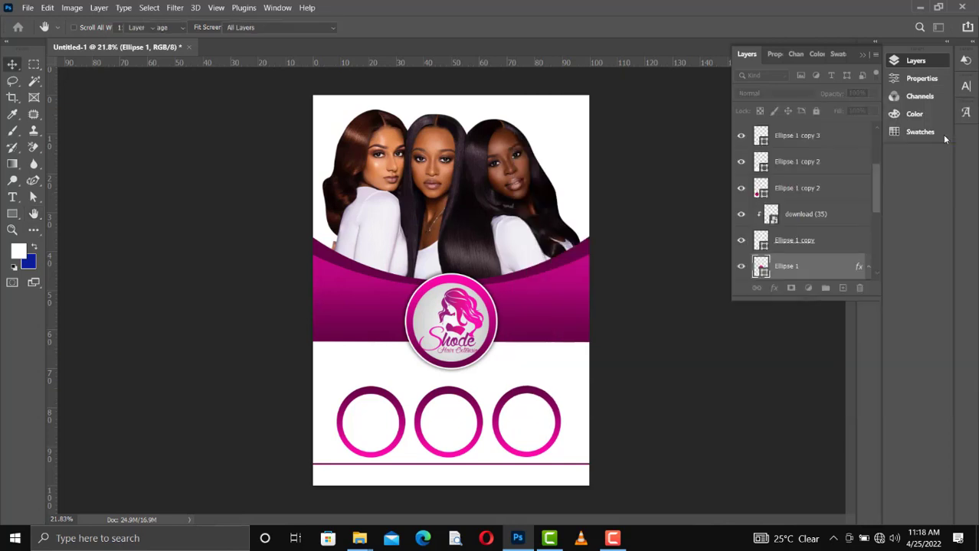
# Step: Copy the central ring's layer style onto the inner circle that holds the logo, Ellipse 1 copy
pyautogui.rightClick(798, 266)
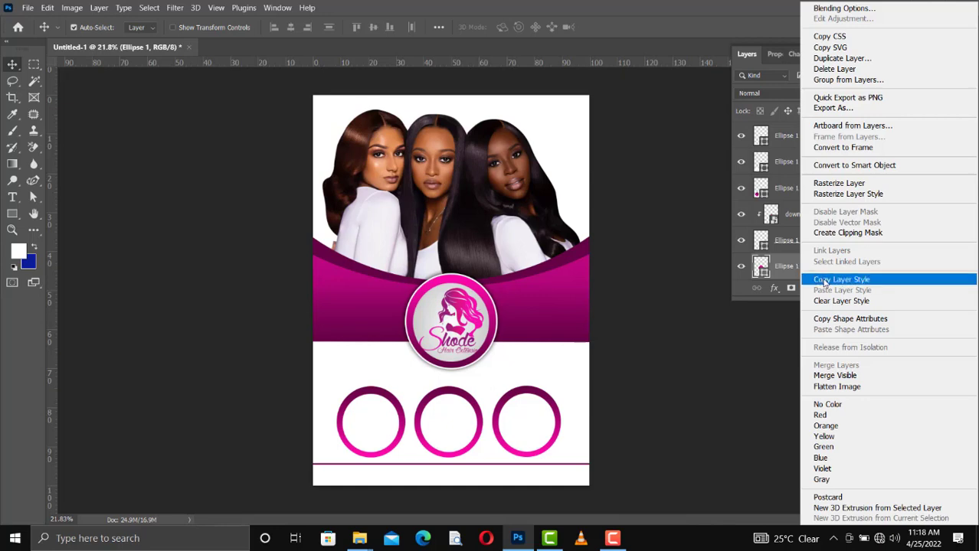
pyautogui.click(825, 281)
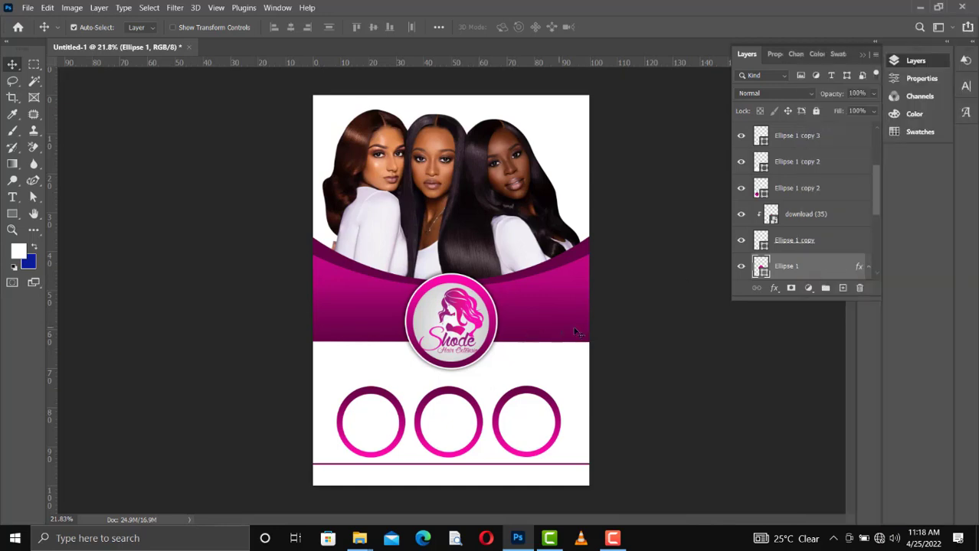
pyautogui.click(434, 310)
pyautogui.click(798, 225)
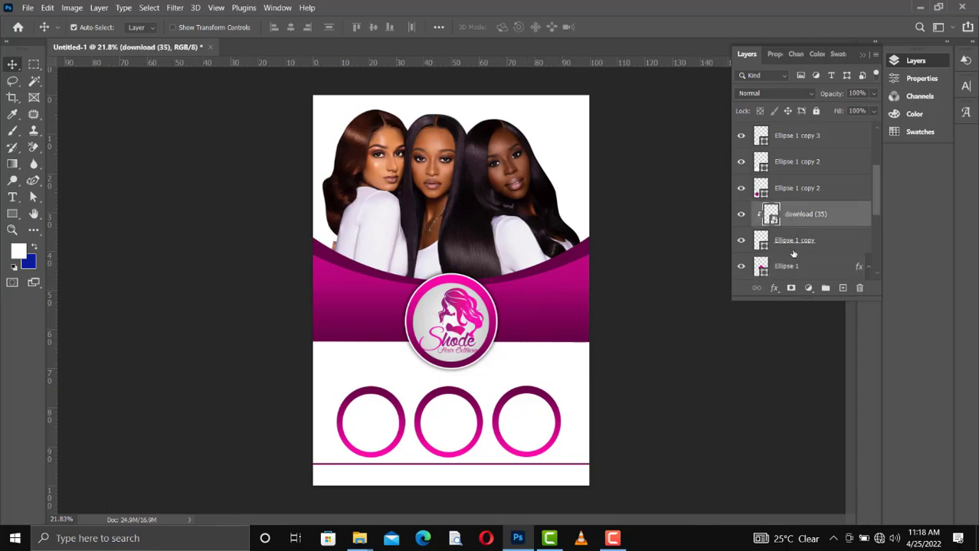
pyautogui.click(782, 243)
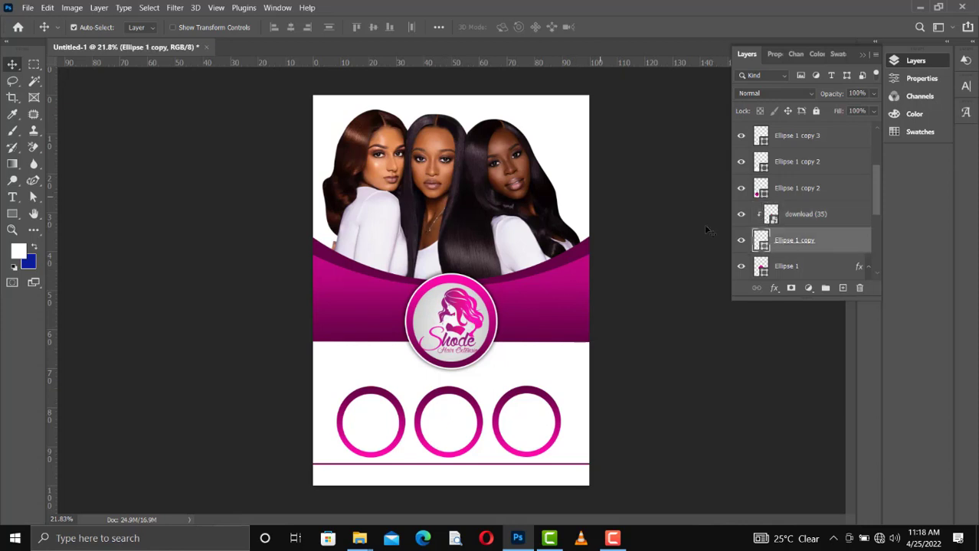
pyautogui.rightClick(797, 241)
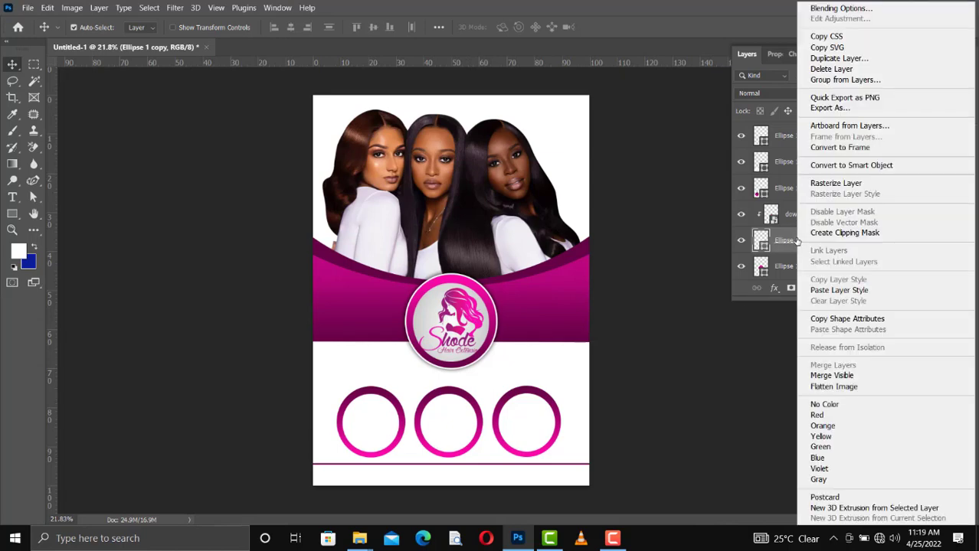
pyautogui.click(833, 290)
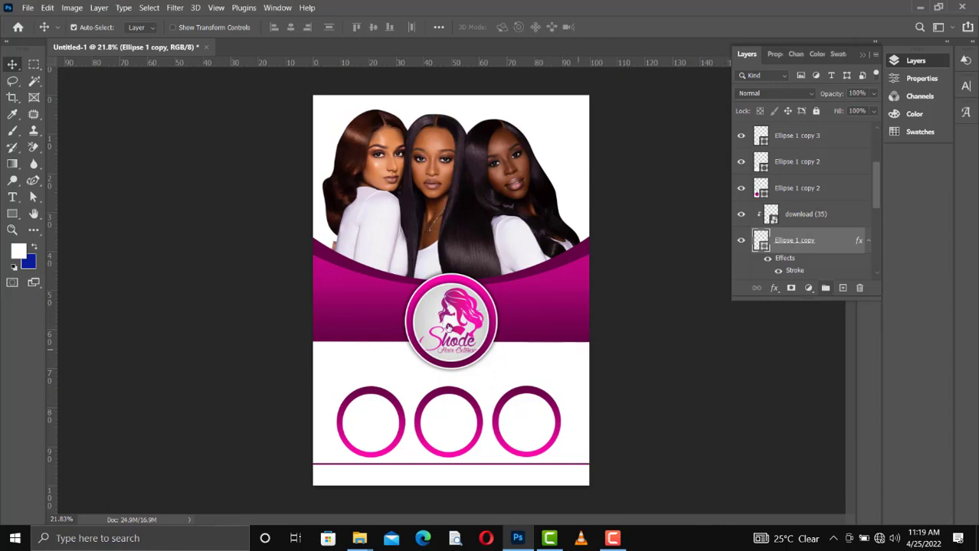
# Step: Nudge the logo image slightly left and up to centre it inside its circle
pyautogui.click(451, 323)
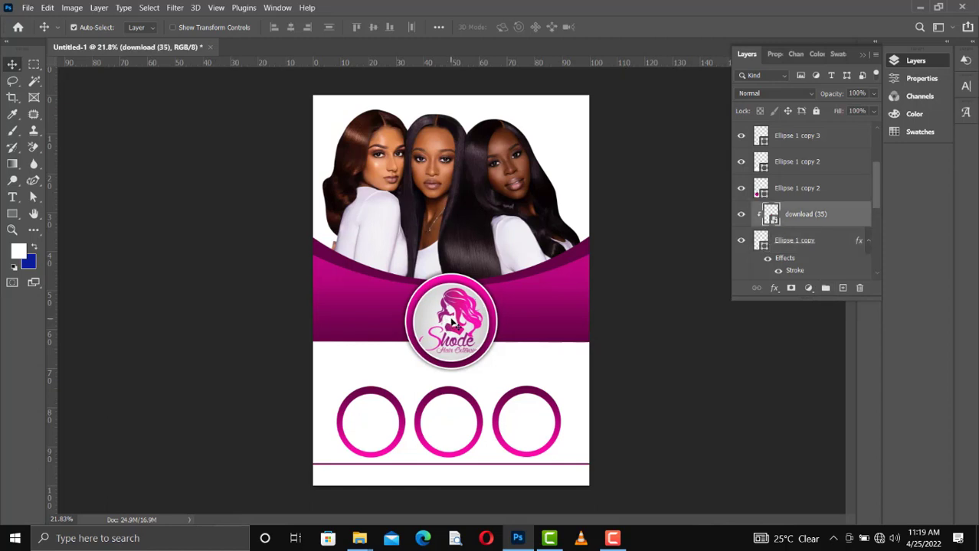
pyautogui.press('Left')
pyautogui.press('Left')
pyautogui.press('Left')
pyautogui.press('Left')
pyautogui.press('Left')
pyautogui.press('Left')
pyautogui.press('Left')
pyautogui.press('Left')
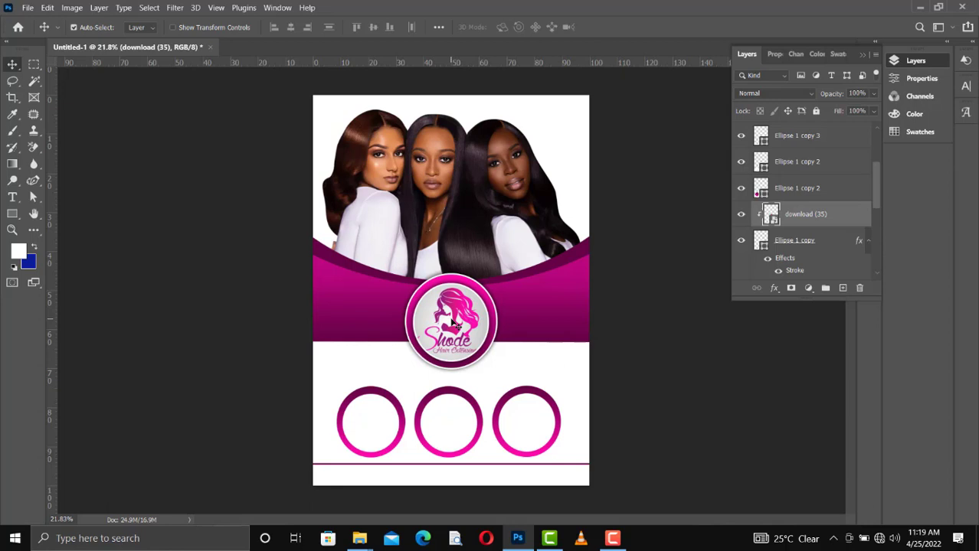
pyautogui.press('Left')
pyautogui.press('Left')
pyautogui.press('Left')
pyautogui.press('Left')
pyautogui.press('Up')
pyautogui.press('Up')
pyautogui.press('Up')
pyautogui.press('Up')
pyautogui.press('Up')
pyautogui.press('Left')
pyautogui.press('Left')
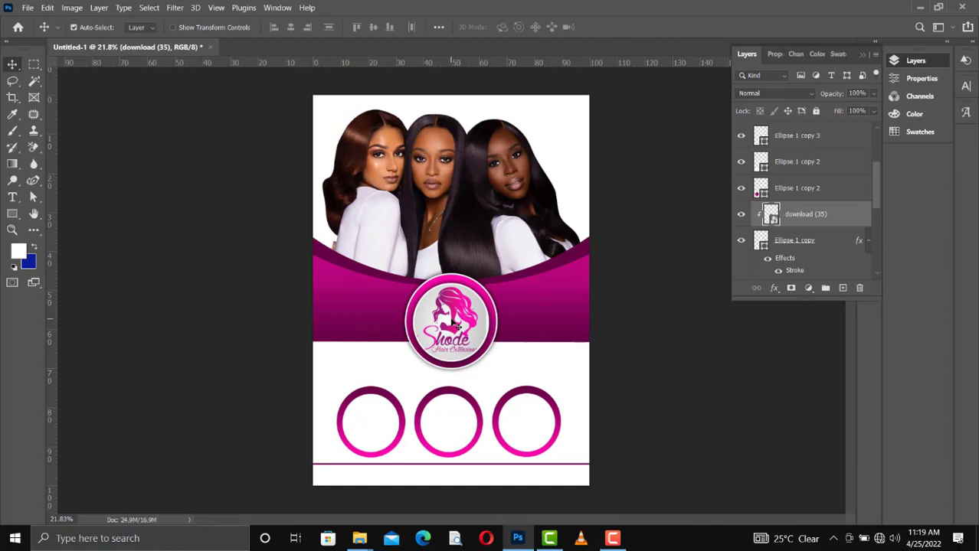
pyautogui.press('Right')
pyautogui.press('Right')
pyautogui.press('Right')
pyautogui.press('Right')
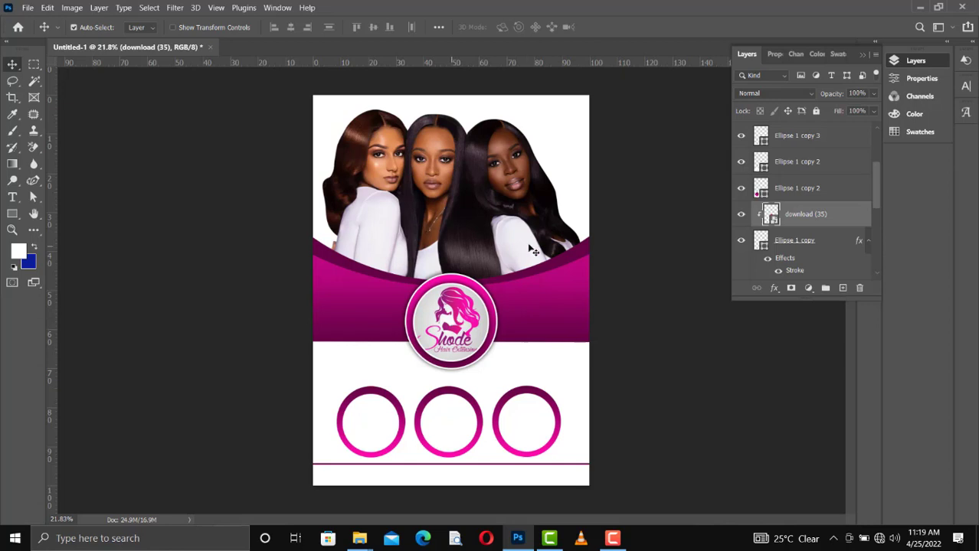
# Step: Select the white circle inside the first small ring and bring up the hair image folder beside the flyer
pyautogui.click(371, 432)
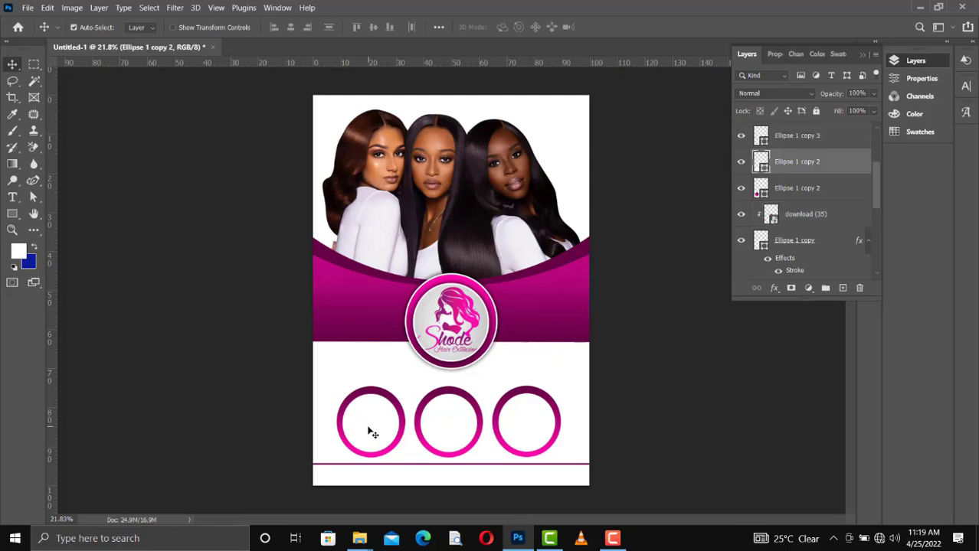
pyautogui.click(360, 539)
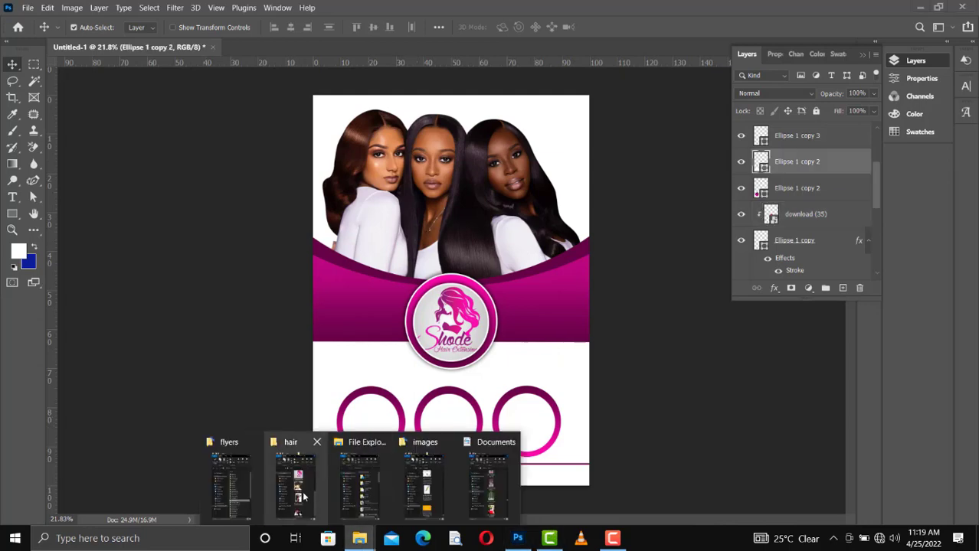
pyautogui.click(303, 495)
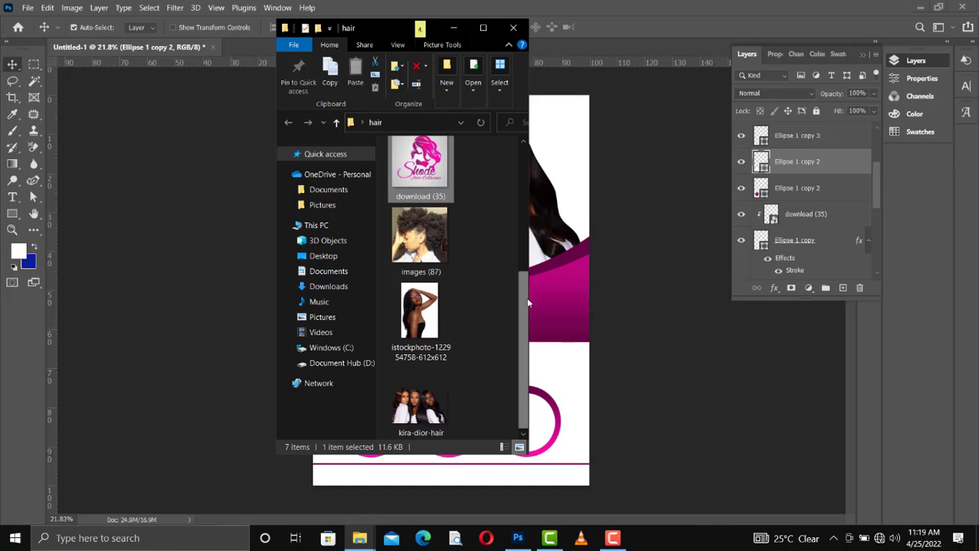
pyautogui.moveTo(527, 300)
pyautogui.mouseDown()
pyautogui.moveTo(526, 274)
pyautogui.moveTo(522, 304)
pyautogui.mouseUp()
pyautogui.moveTo(522, 308); pyautogui.dragTo(504, 178)
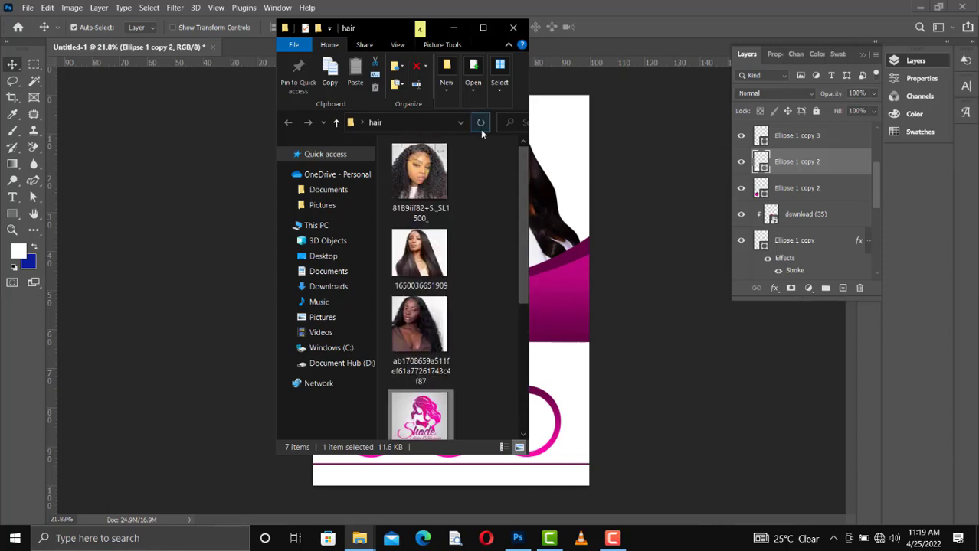
pyautogui.moveTo(393, 30); pyautogui.dragTo(725, 39)
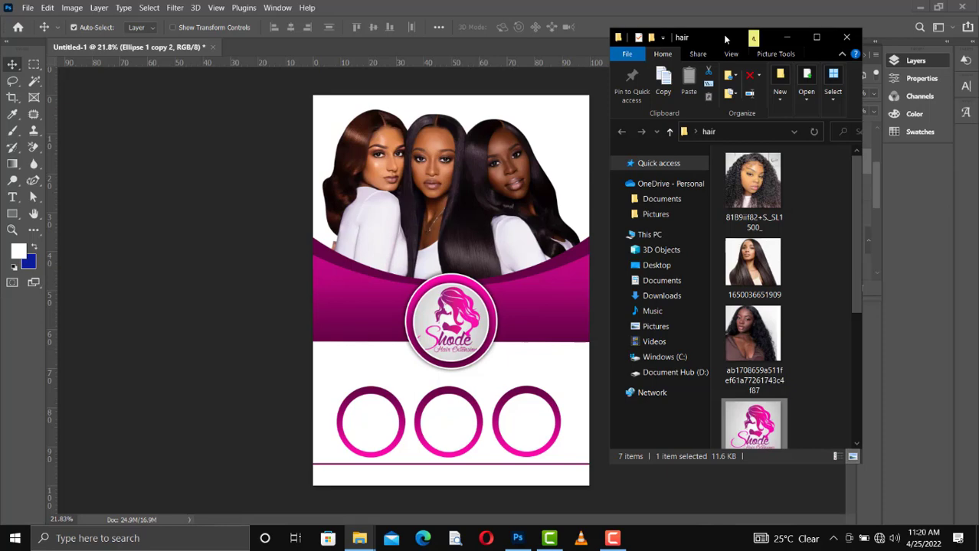
# Step: Place the curly-hair photo 81B9iif82+S._SL1500_ from the hair folder into the flyer
pyautogui.click(770, 187)
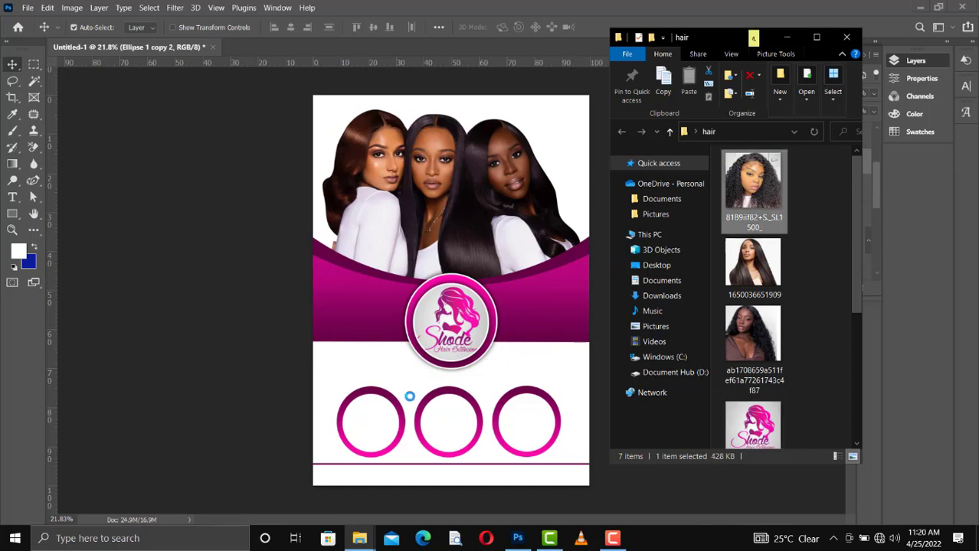
pyautogui.click(376, 430)
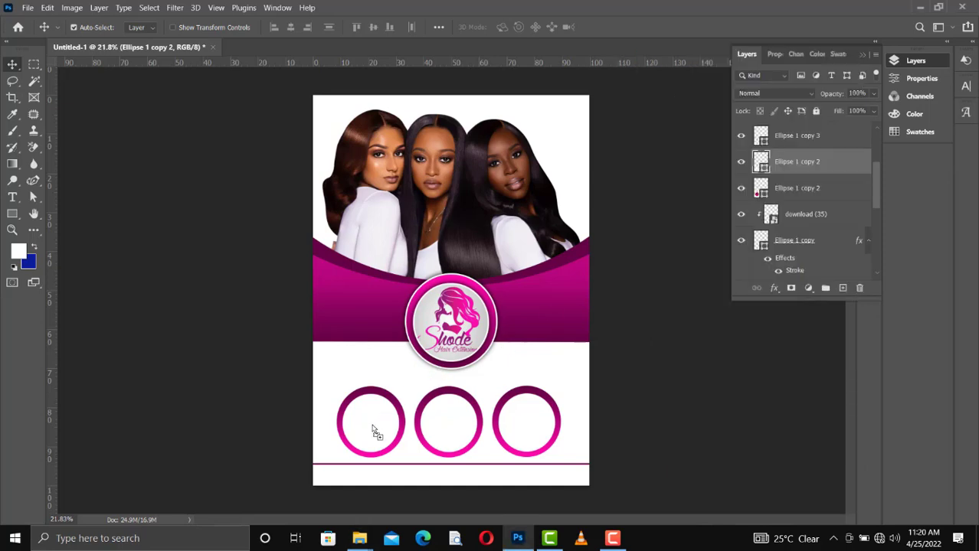
pyautogui.moveTo(375, 430); pyautogui.dragTo(376, 428)
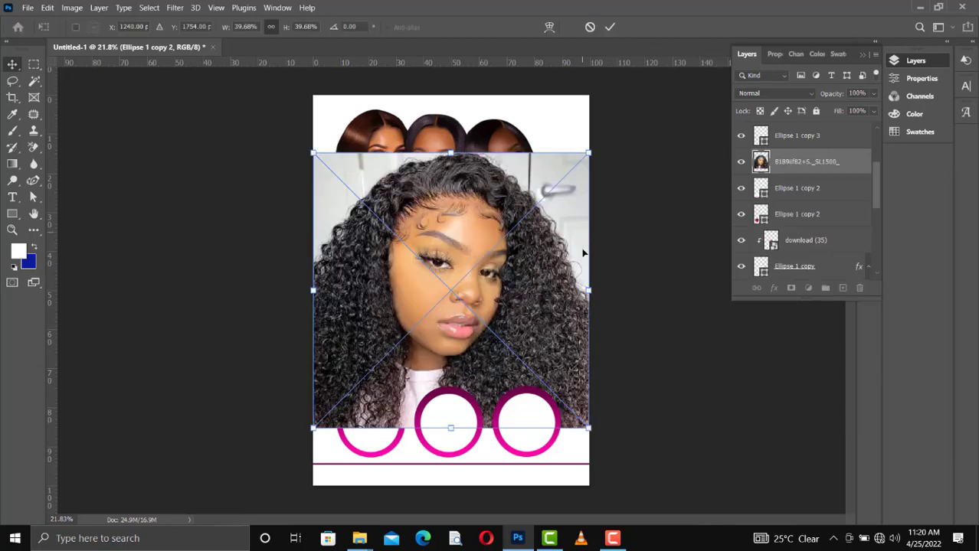
# Step: Scale the curly-hair photo to about 13.54% over the first small ring and clip it to the inner circle
pyautogui.moveTo(588, 291); pyautogui.dragTo(376, 419)
pyautogui.press('Return')
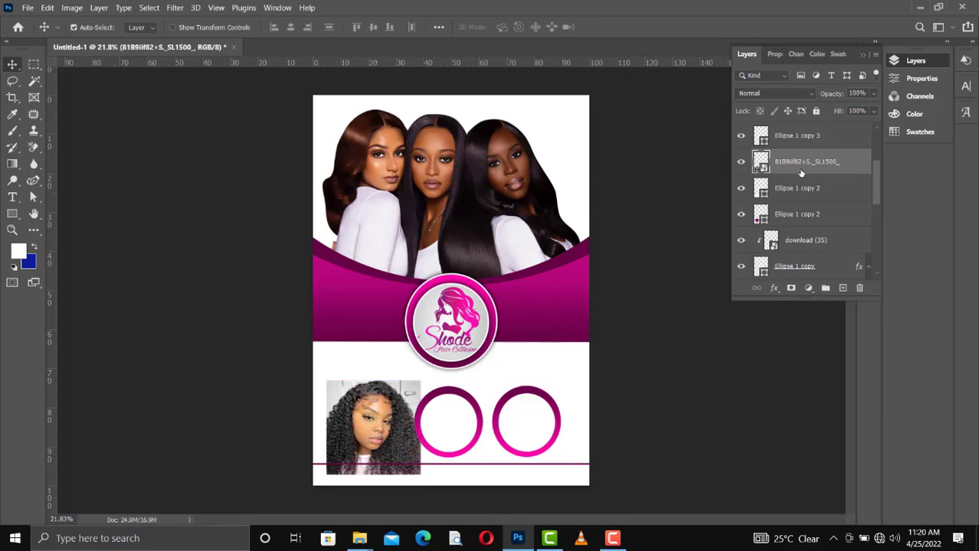
pyautogui.rightClick(801, 173)
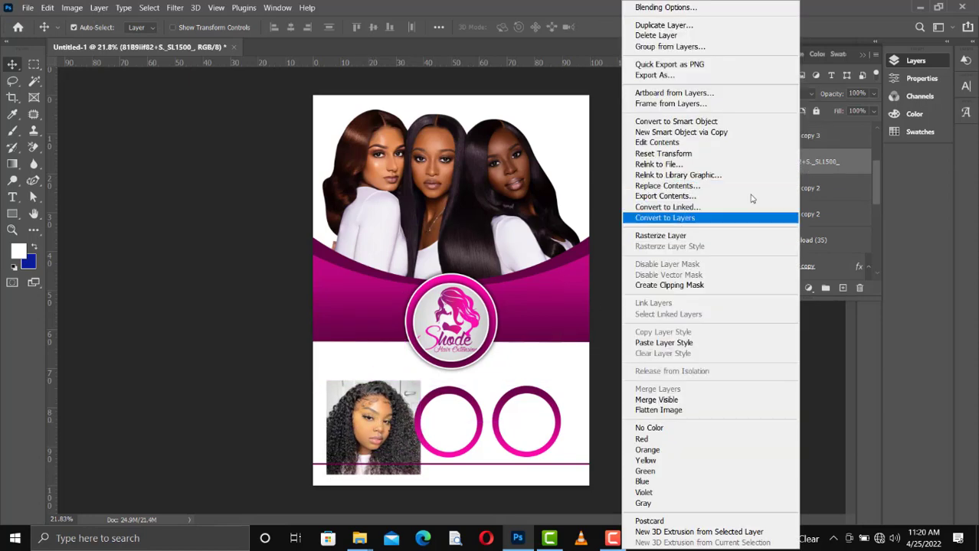
pyautogui.click(681, 285)
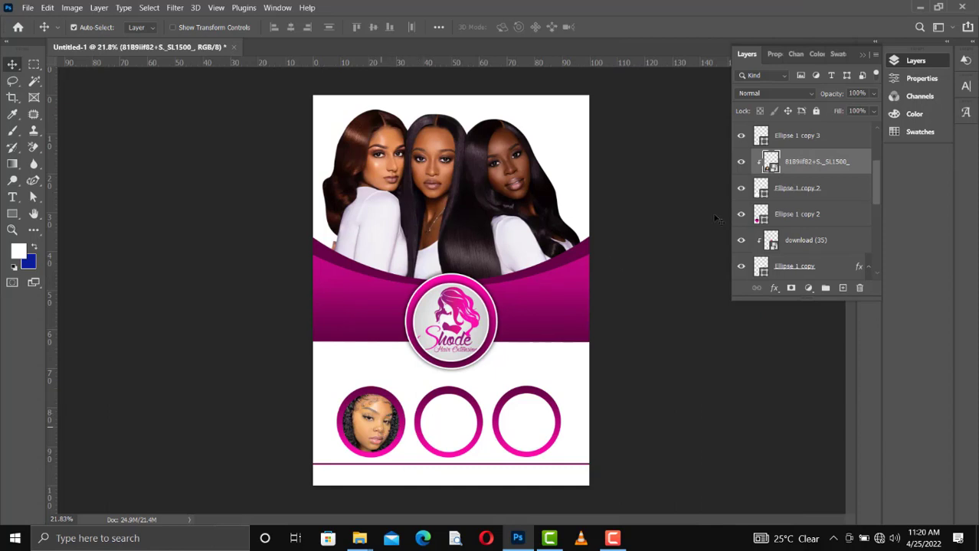
# Step: Give the inner circle holding the curly-hair photo, Ellipse 1 copy 2, a white 10 px stroke
pyautogui.click(796, 188)
pyautogui.rightClick(796, 190)
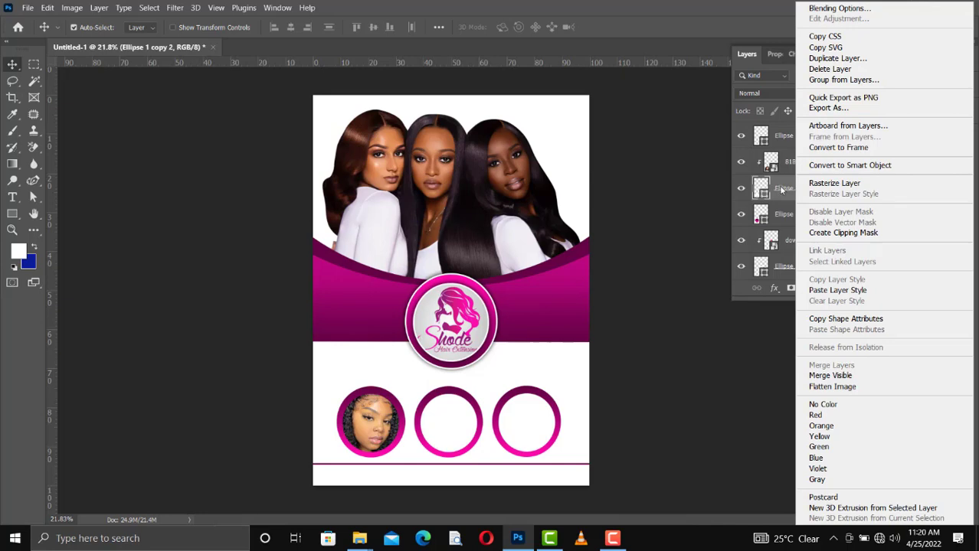
pyautogui.click(780, 192)
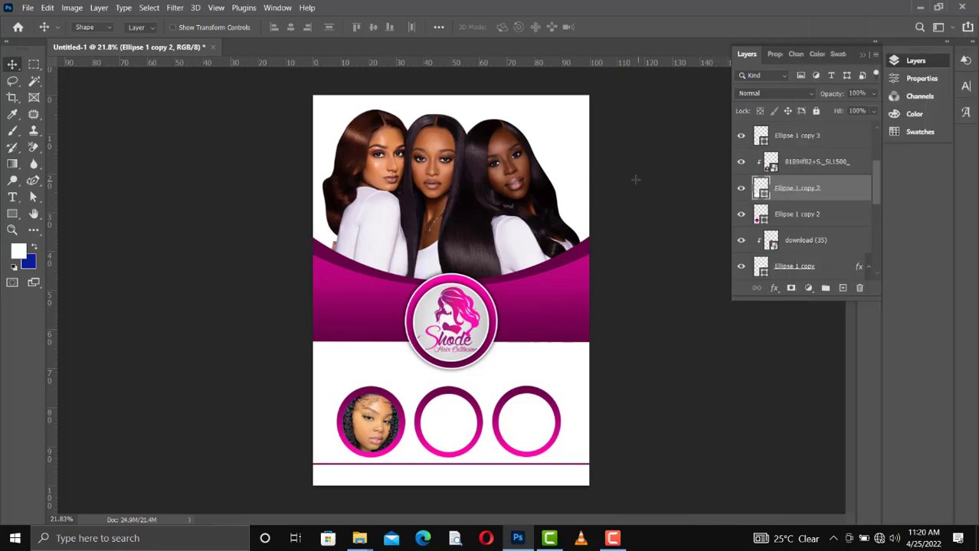
pyautogui.press('u')
pyautogui.click(188, 28)
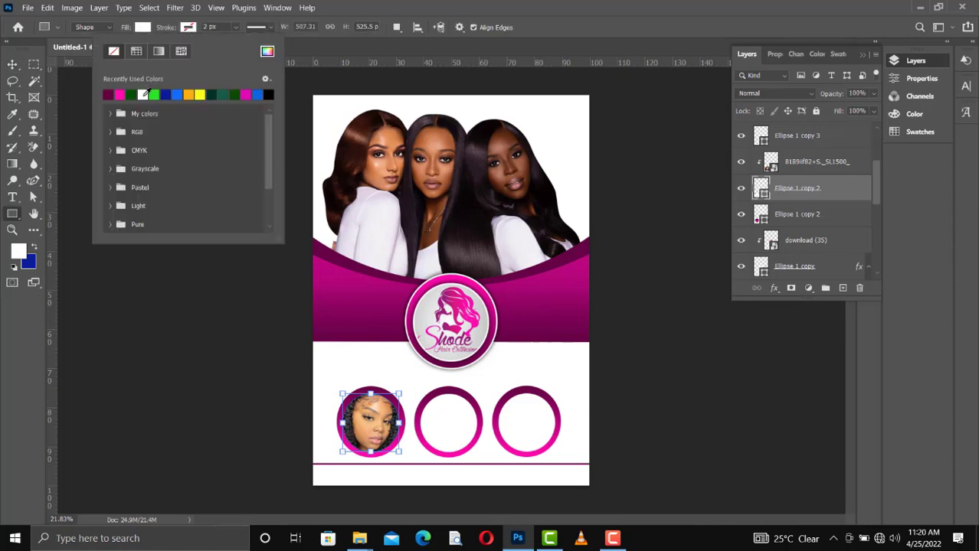
pyautogui.click(143, 93)
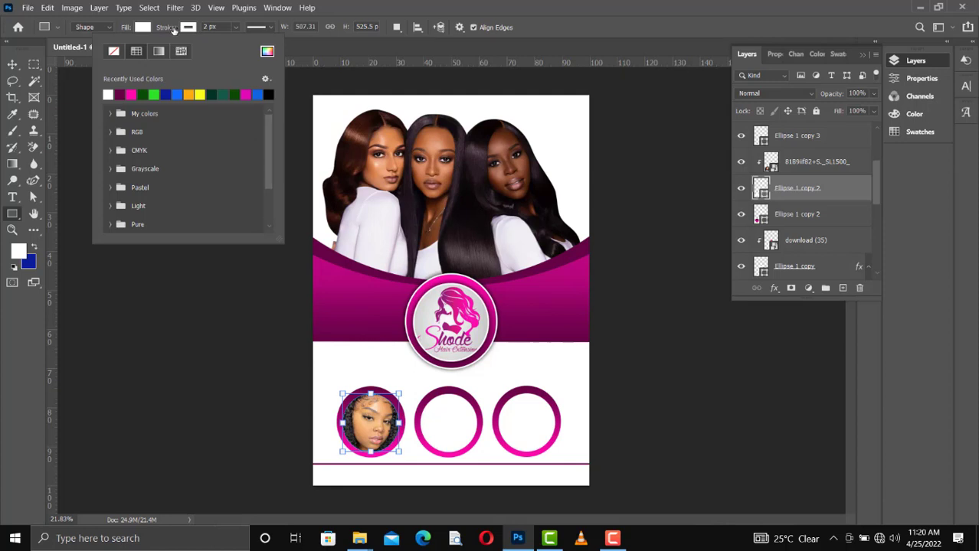
pyautogui.click(175, 28)
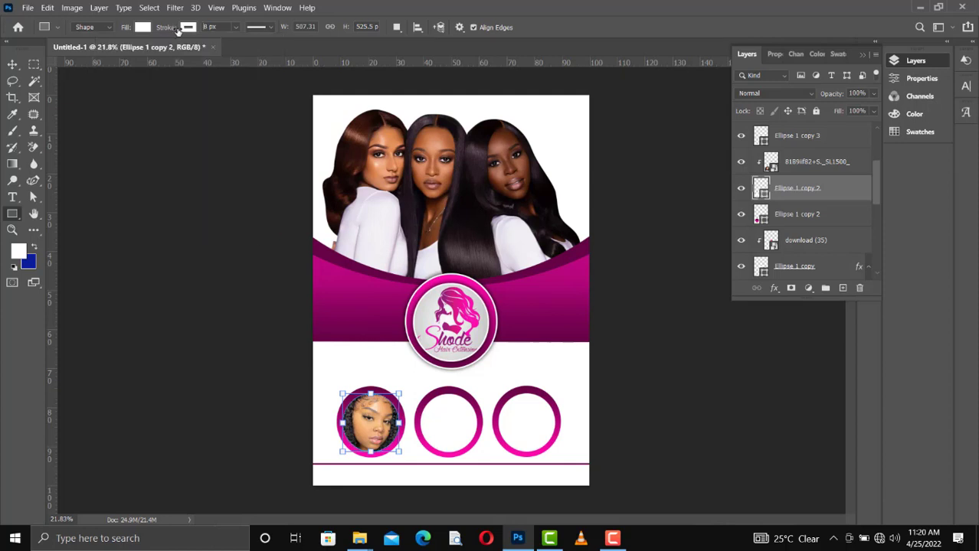
pyautogui.moveTo(177, 30); pyautogui.dragTo(179, 34)
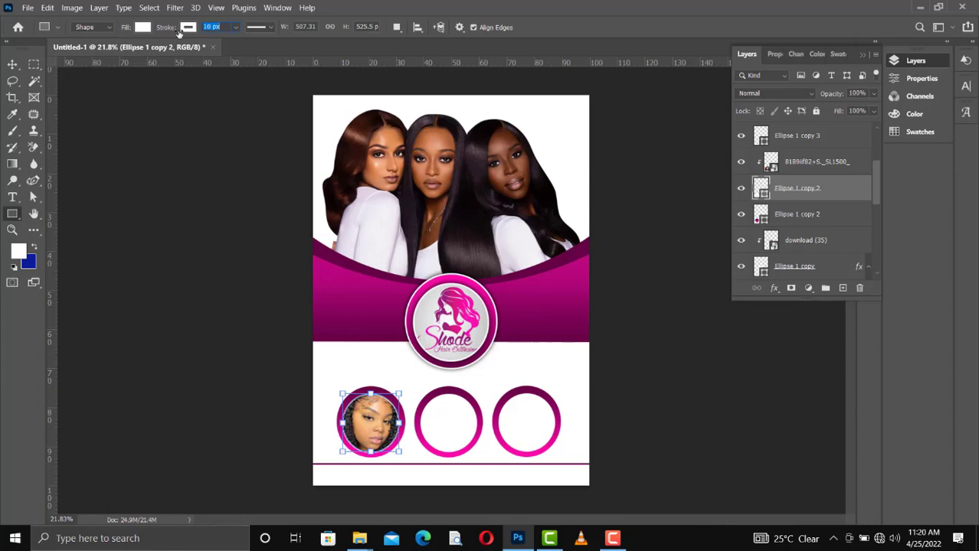
# Step: Scale the curly-hair photo down to about 8.88% and move it up so the face fills its circle
pyautogui.click(12, 64)
pyautogui.click(383, 424)
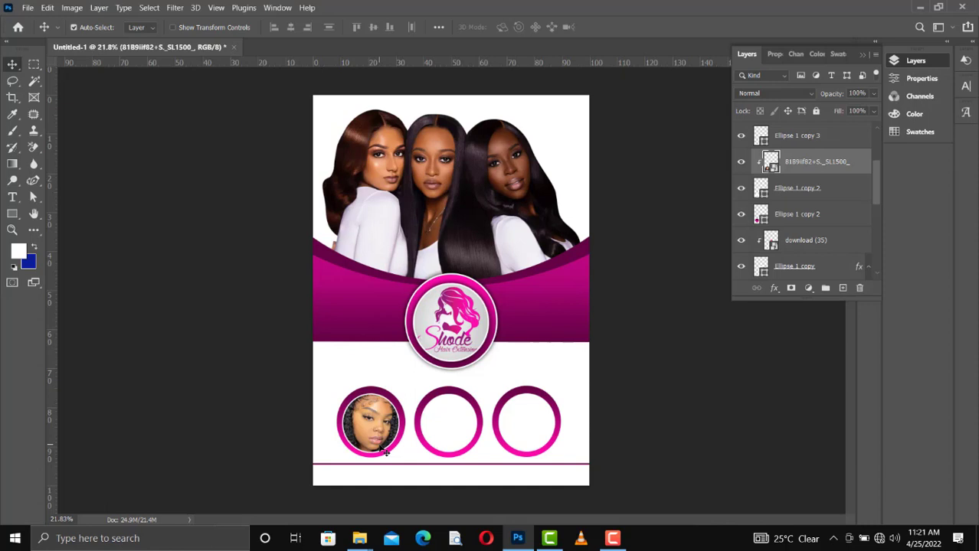
pyautogui.hotkey('ctrl', 't')
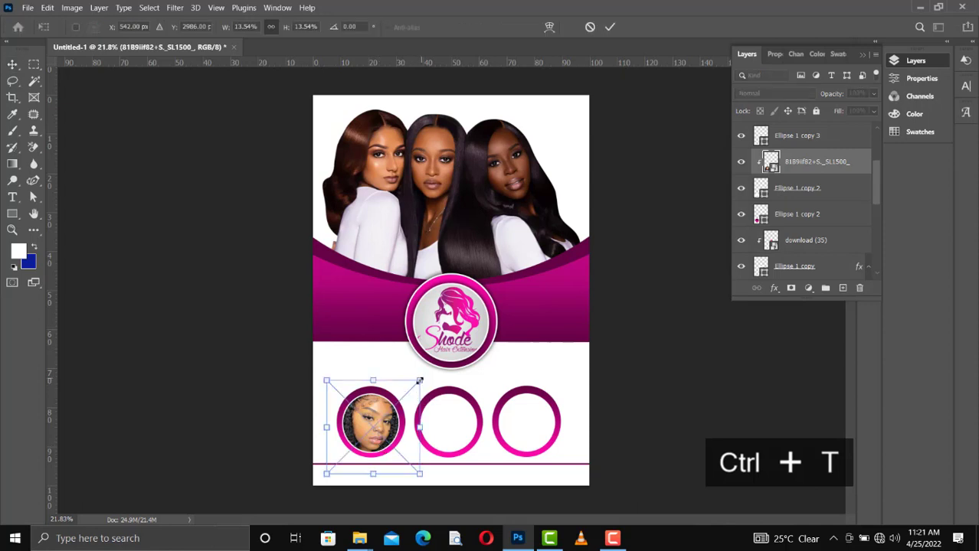
pyautogui.moveTo(409, 389); pyautogui.dragTo(404, 397)
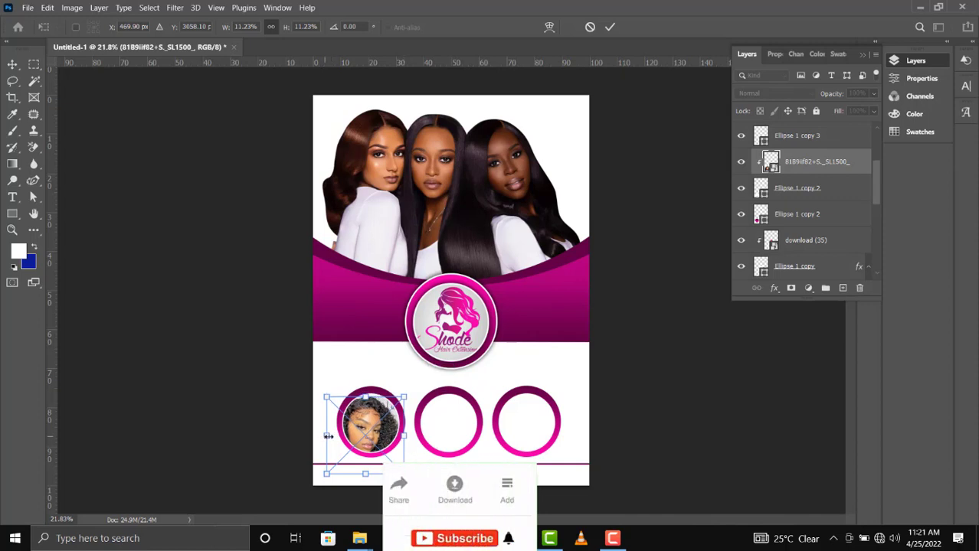
pyautogui.moveTo(335, 436); pyautogui.dragTo(342, 434)
pyautogui.press('Return')
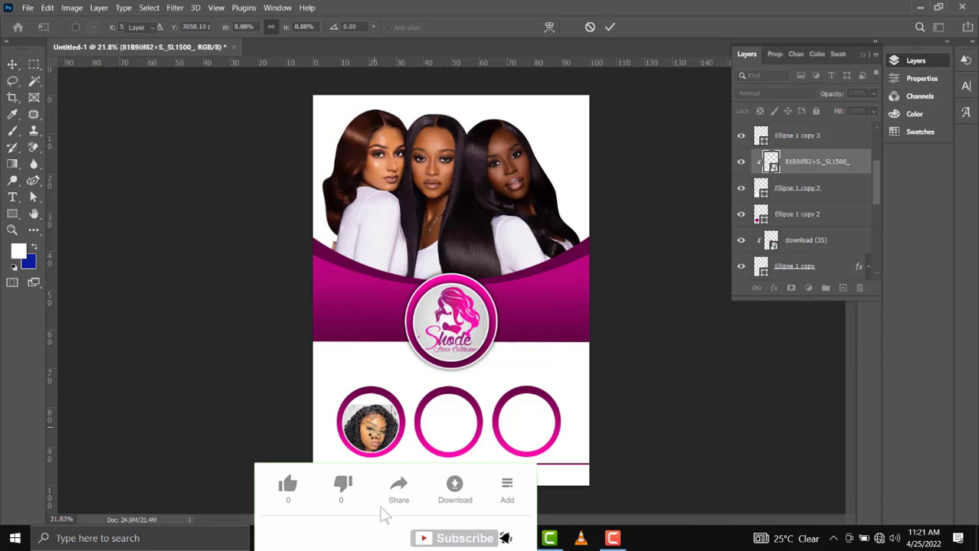
pyautogui.moveTo(373, 442); pyautogui.dragTo(374, 433)
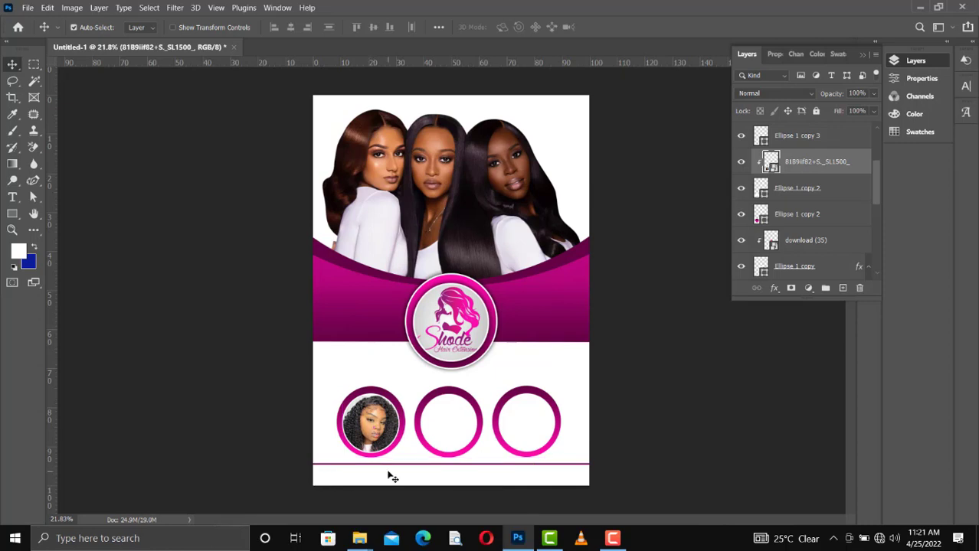
pyautogui.click(445, 430)
pyautogui.click(365, 541)
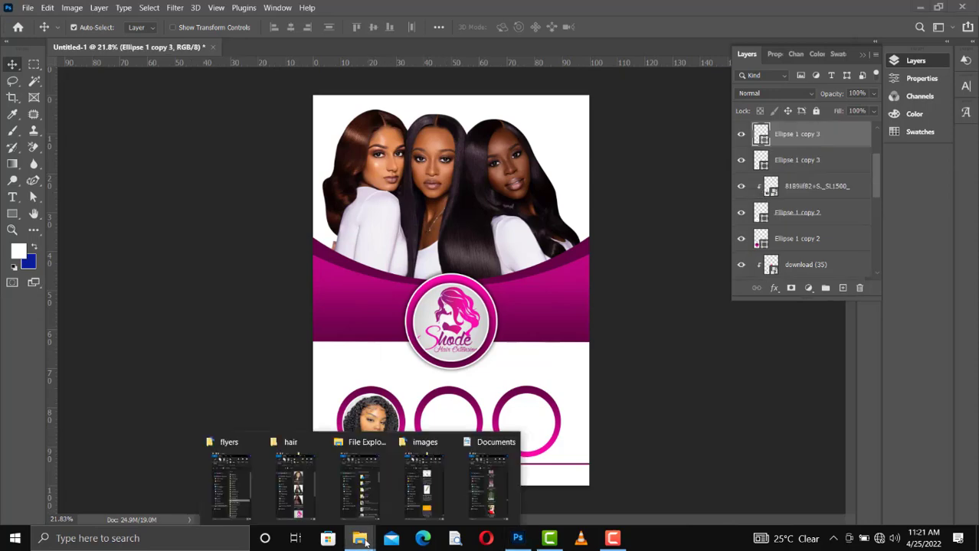
pyautogui.click(293, 498)
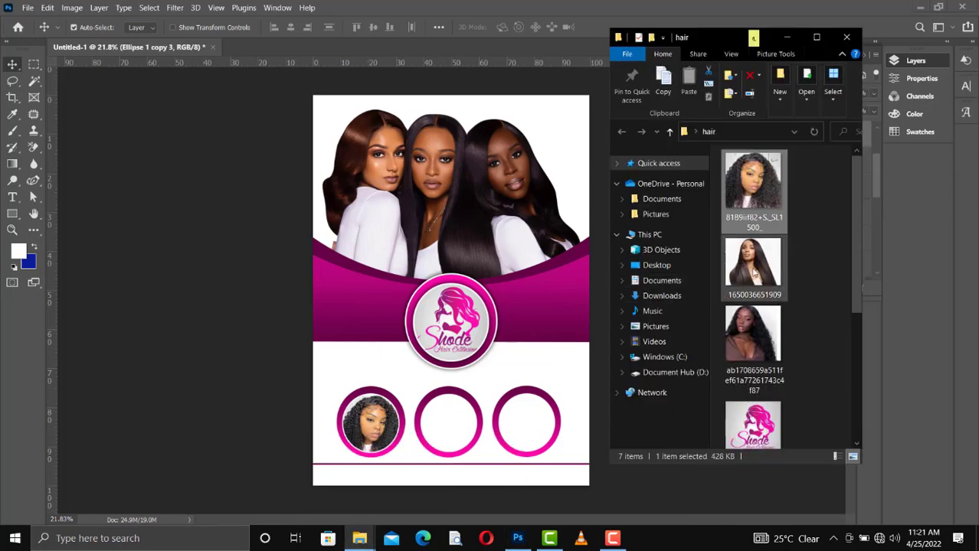
pyautogui.click(764, 268)
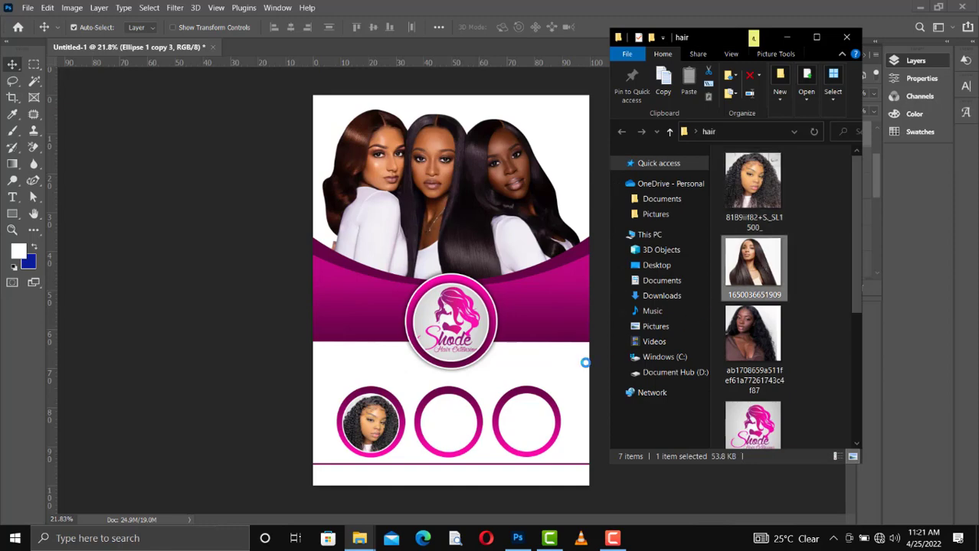
pyautogui.moveTo(465, 426); pyautogui.dragTo(458, 423)
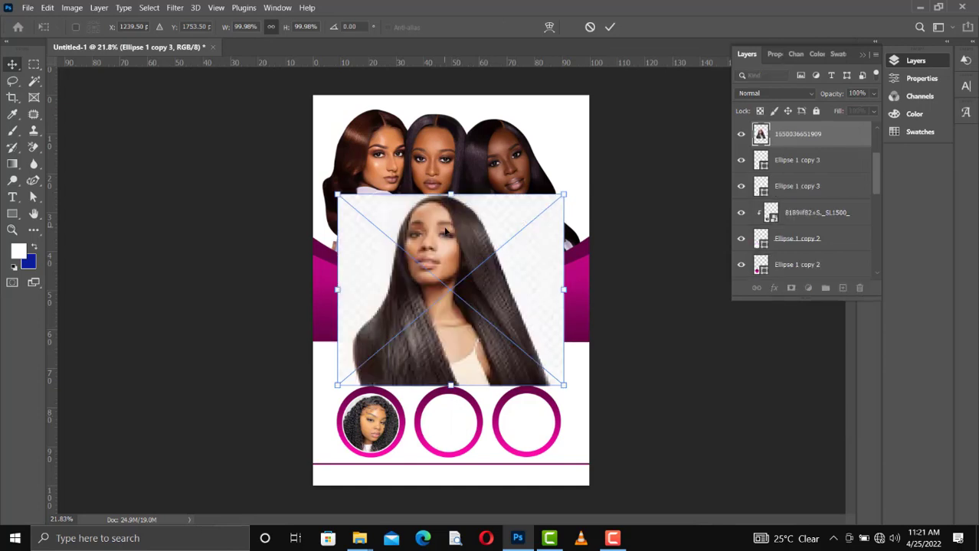
# Step: Scale the straight-hair photo to about 37%, move it over the middle ring and clip it to the inner circle
pyautogui.moveTo(445, 228); pyautogui.dragTo(422, 424)
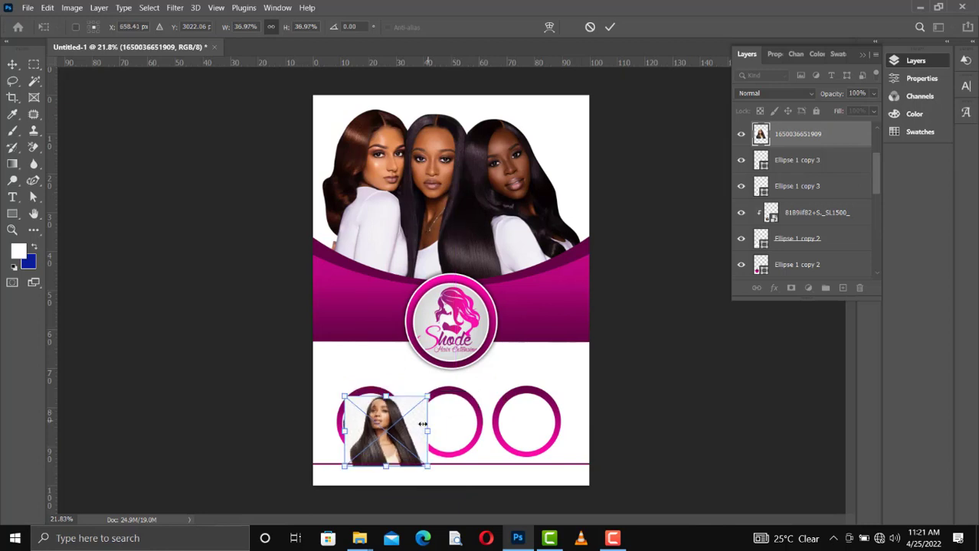
pyautogui.press('Return')
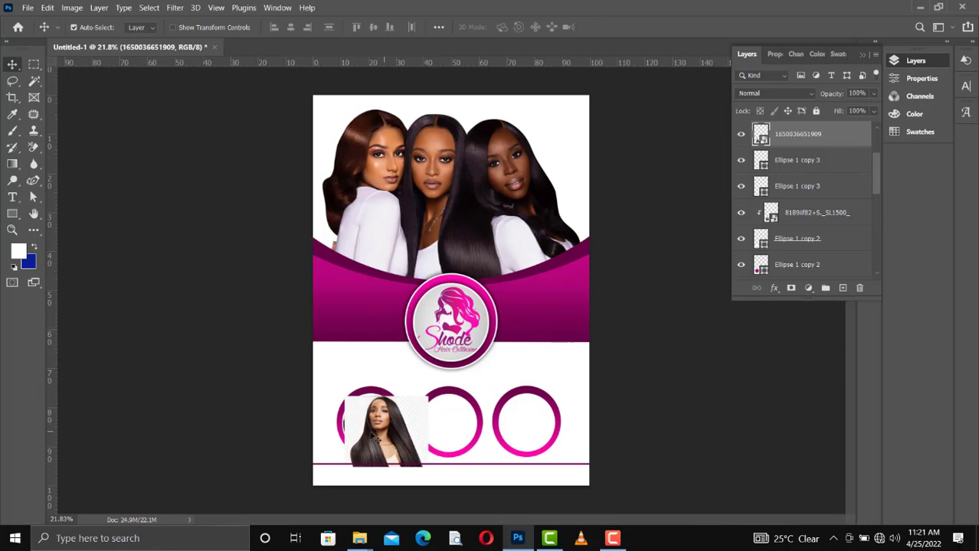
pyautogui.moveTo(448, 429); pyautogui.dragTo(460, 422)
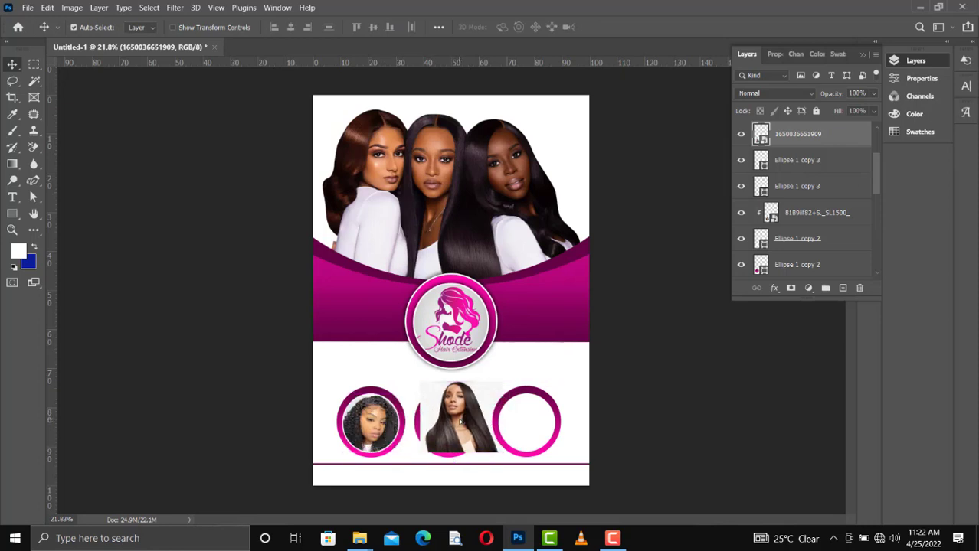
pyautogui.hotkey('ctrl', 'alt', 'g')
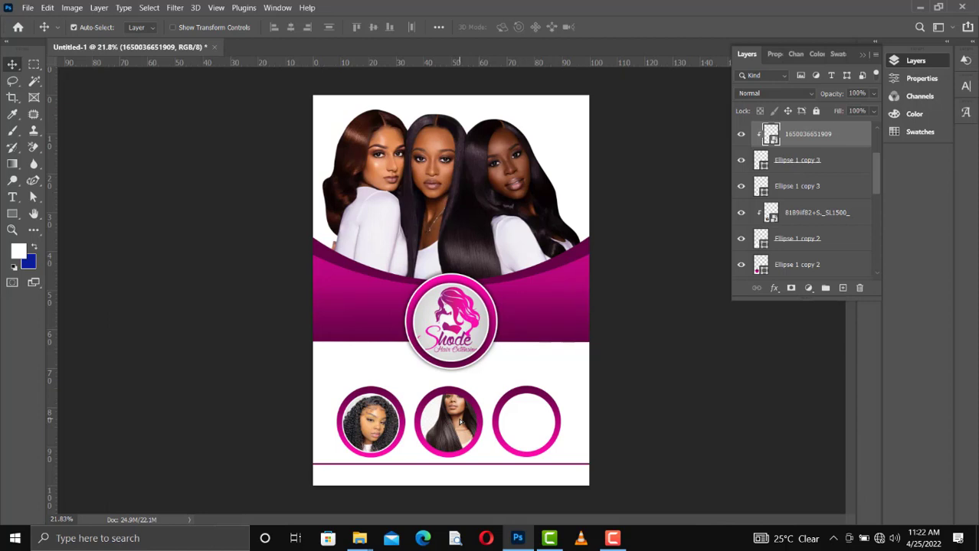
# Step: Move the straight-hair photo slightly down and left so the face is centred in the middle circle
pyautogui.hotkey('ctrl', 't')
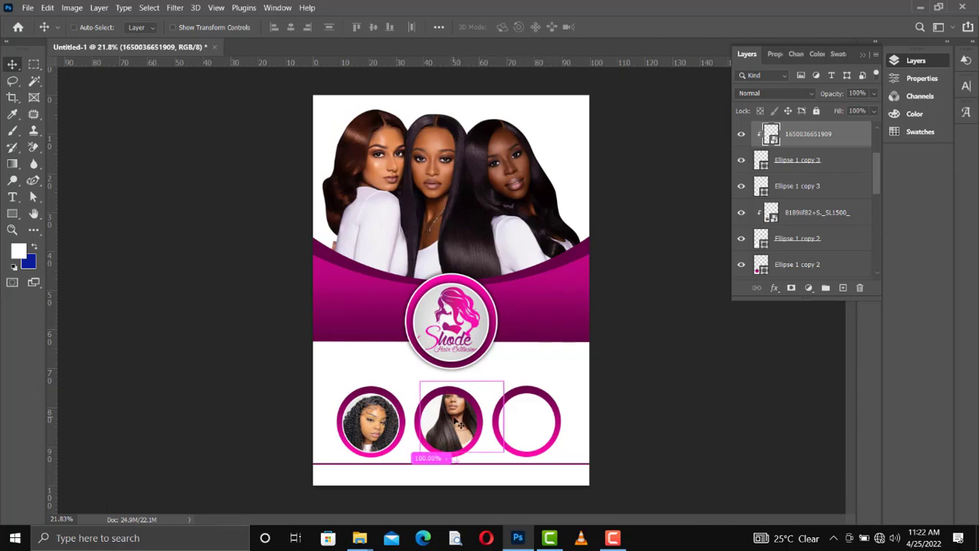
pyautogui.hotkey('ctrl', 't')
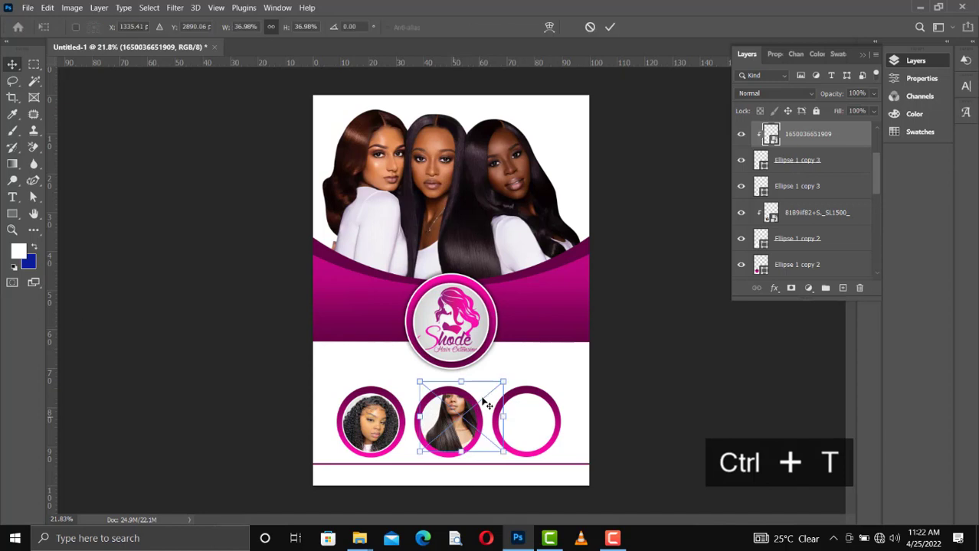
pyautogui.moveTo(458, 407); pyautogui.dragTo(454, 421)
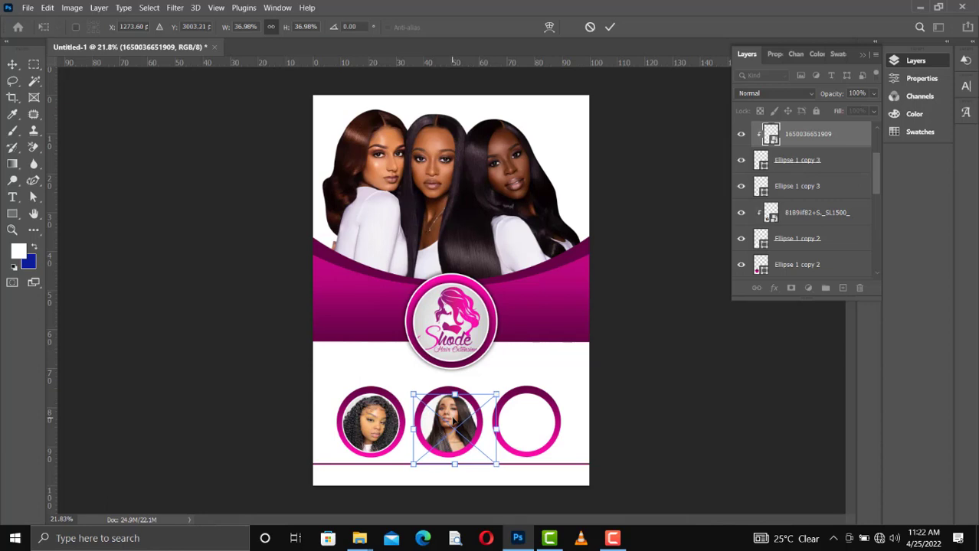
pyautogui.press('Return')
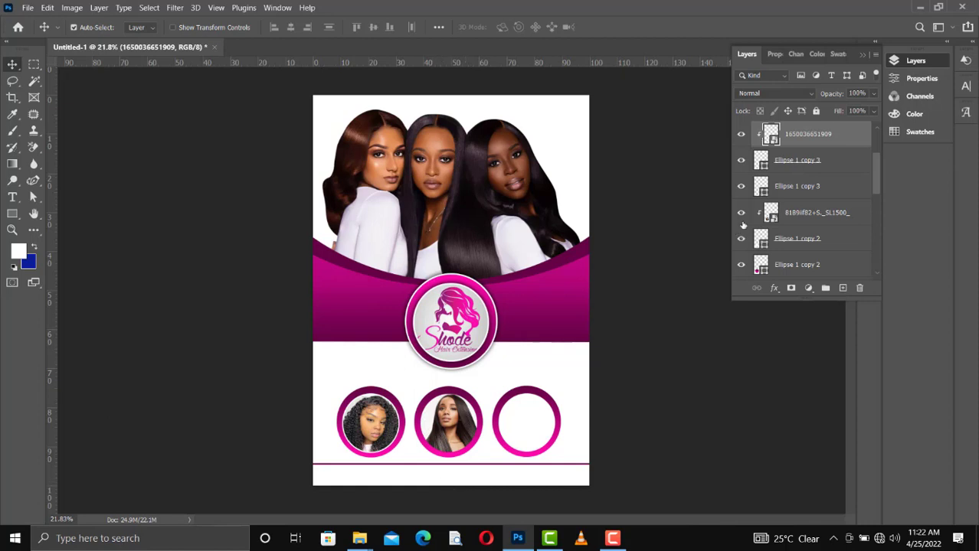
# Step: Give the inner circle of the middle ring a white stroke 10 px wide
pyautogui.click(797, 162)
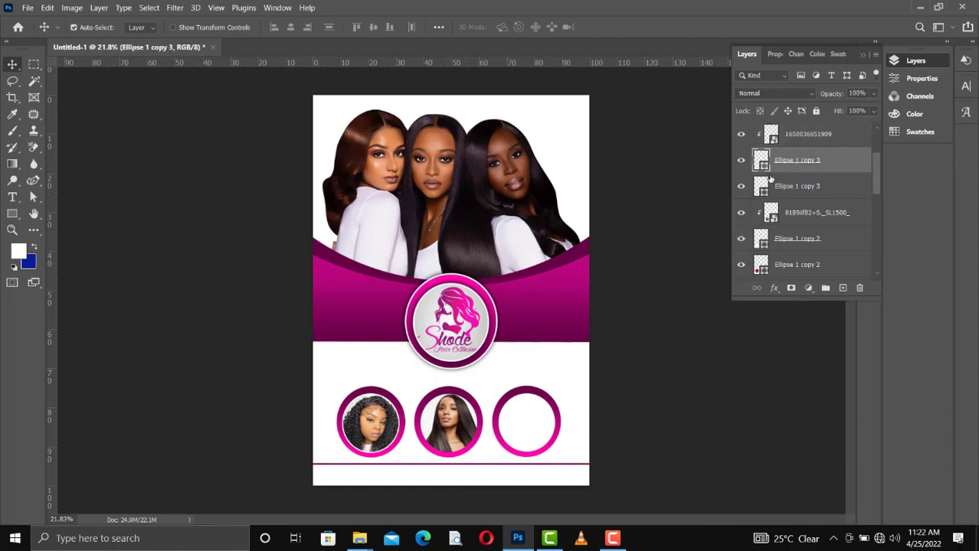
pyautogui.press('u')
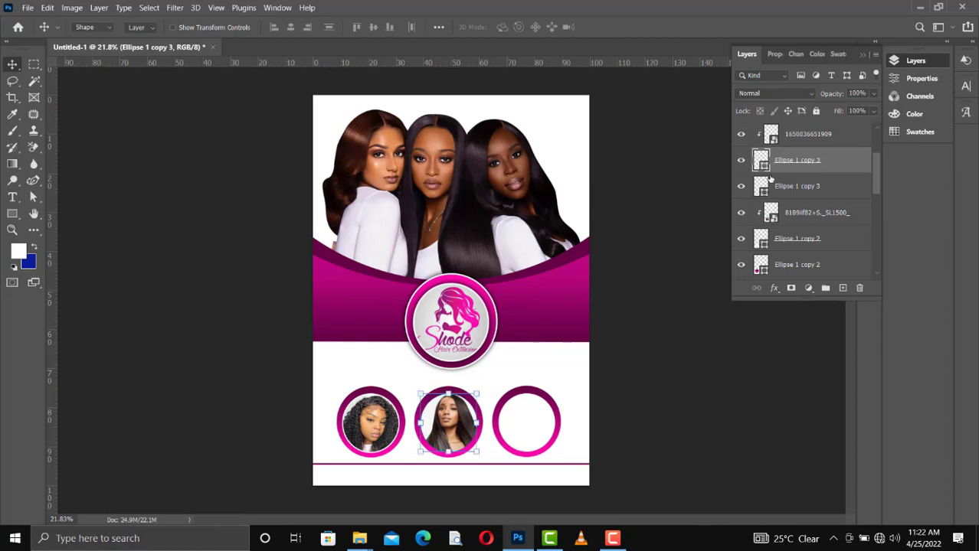
pyautogui.click(189, 28)
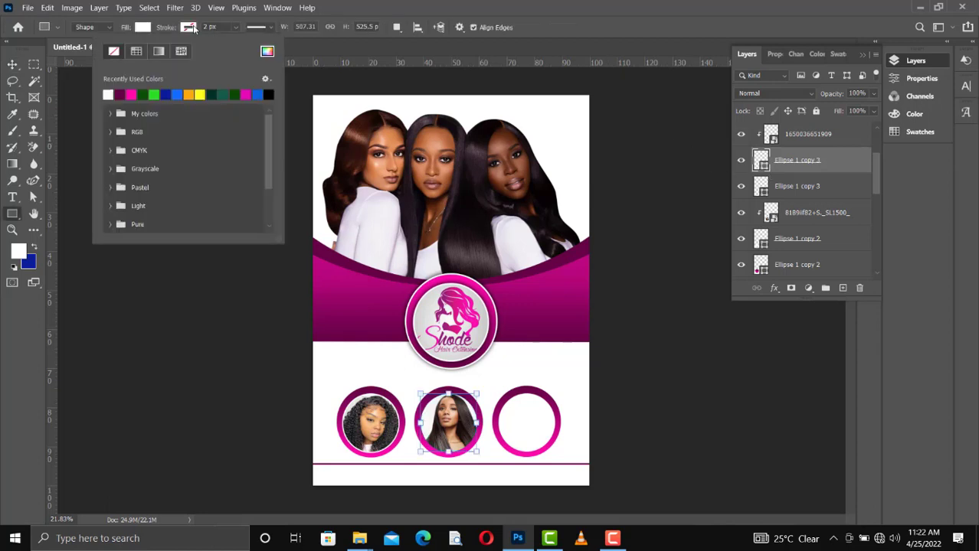
pyautogui.click(109, 94)
pyautogui.moveTo(175, 31); pyautogui.dragTo(180, 31)
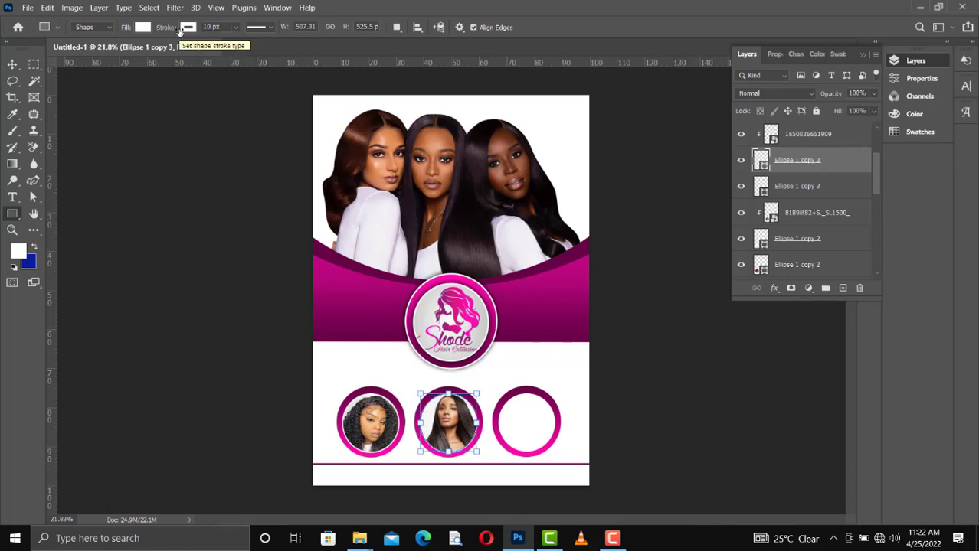
pyautogui.click(15, 68)
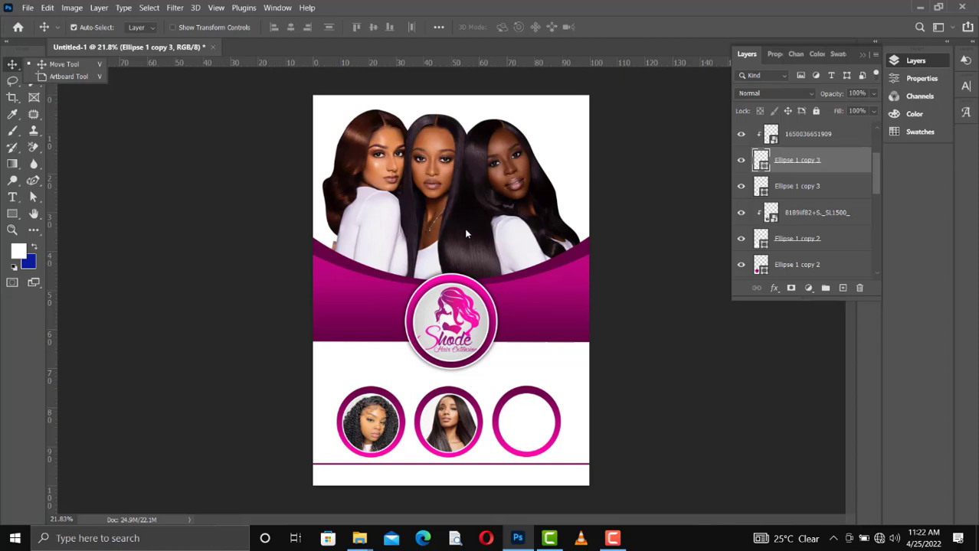
pyautogui.click(248, 297)
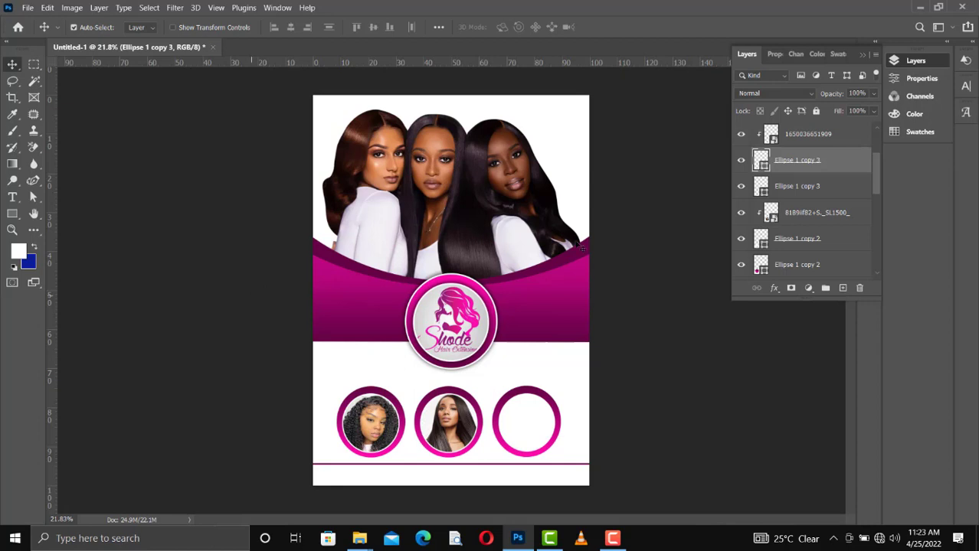
pyautogui.click(529, 420)
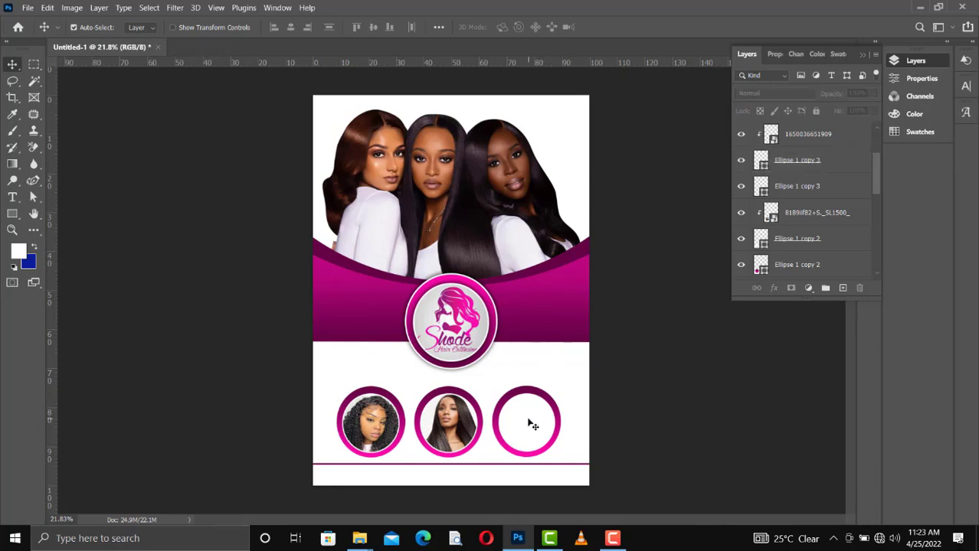
pyautogui.hotkey('ctrl', 'j')
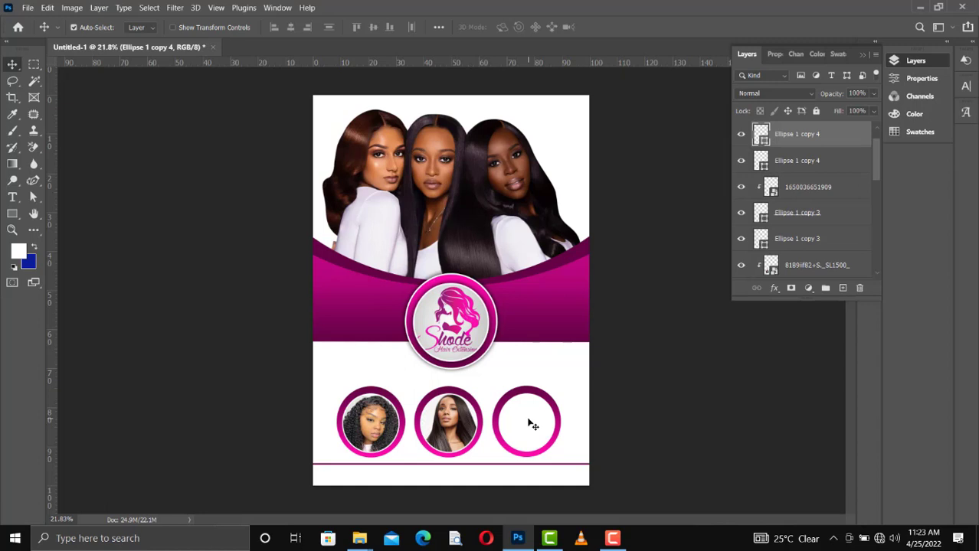
pyautogui.moveTo(364, 541)
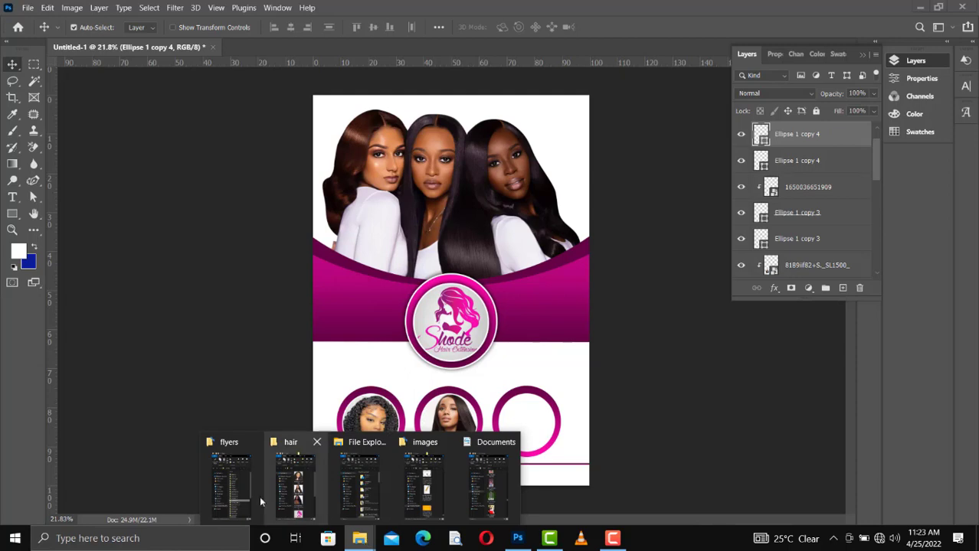
pyautogui.click(279, 492)
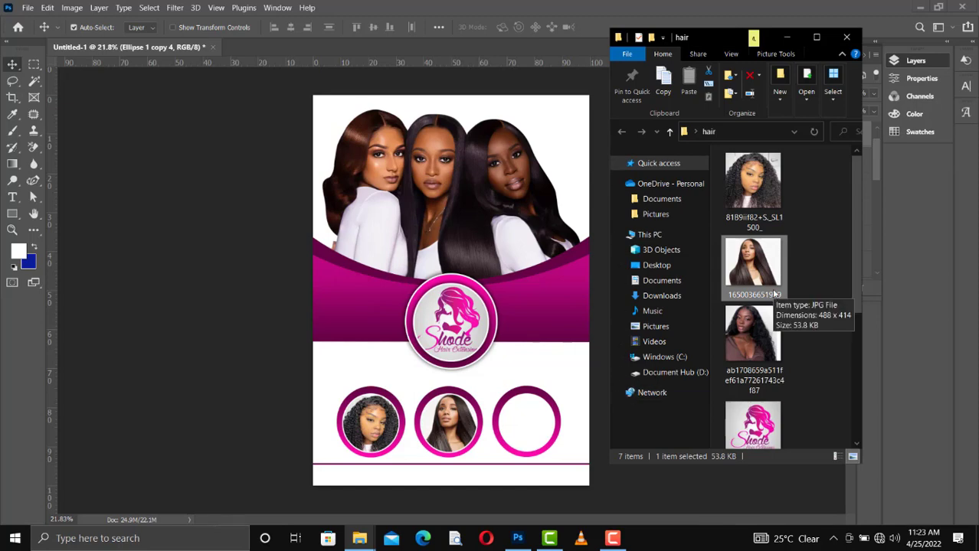
pyautogui.scroll(-3, 793, 375)
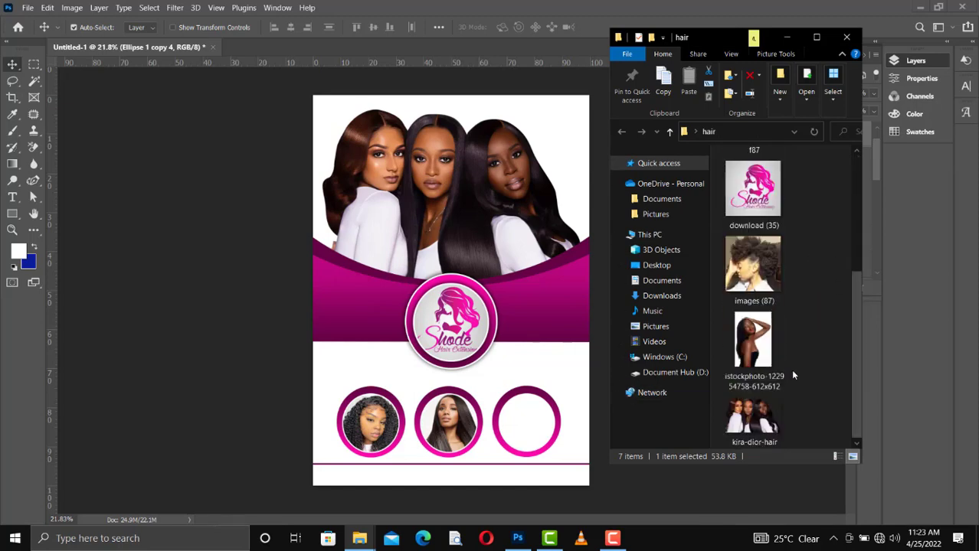
pyautogui.click(794, 375)
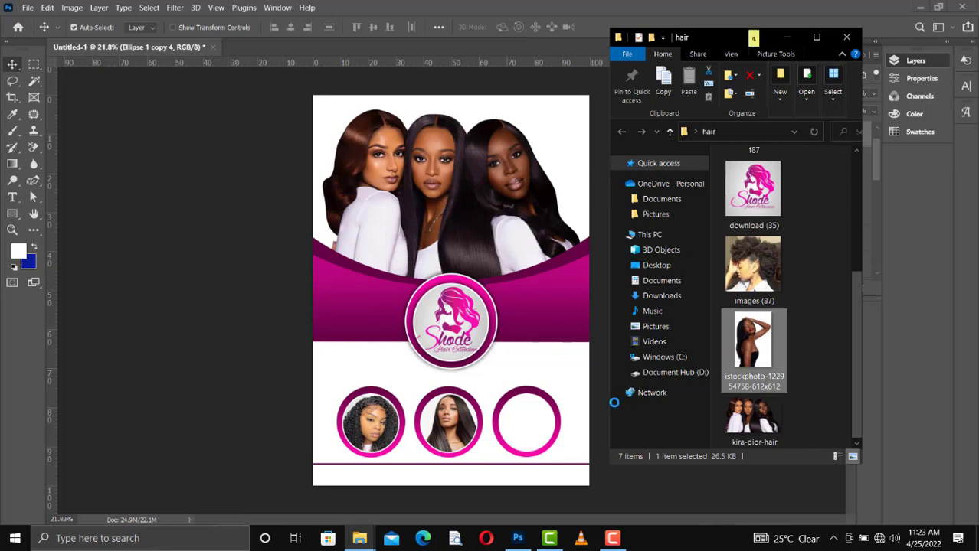
pyautogui.click(524, 423)
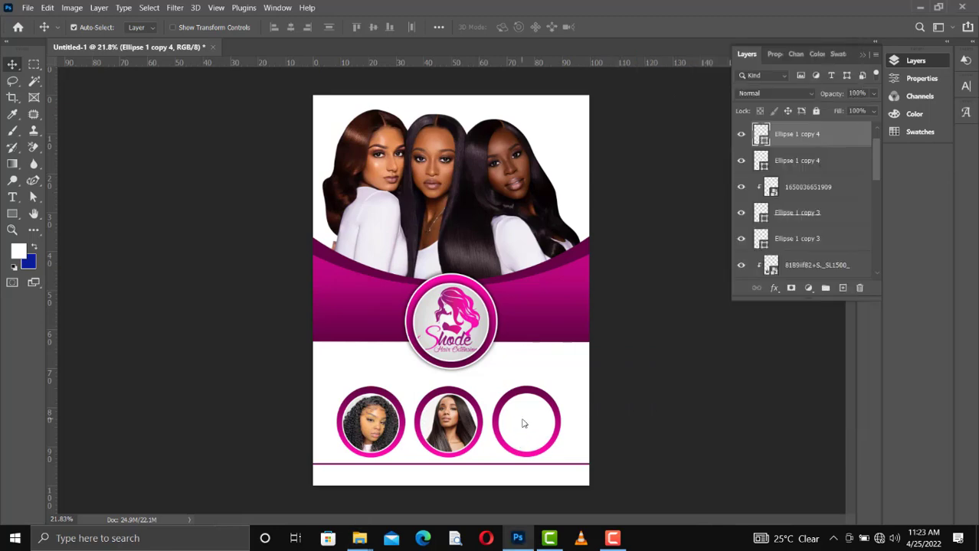
pyautogui.click(359, 538)
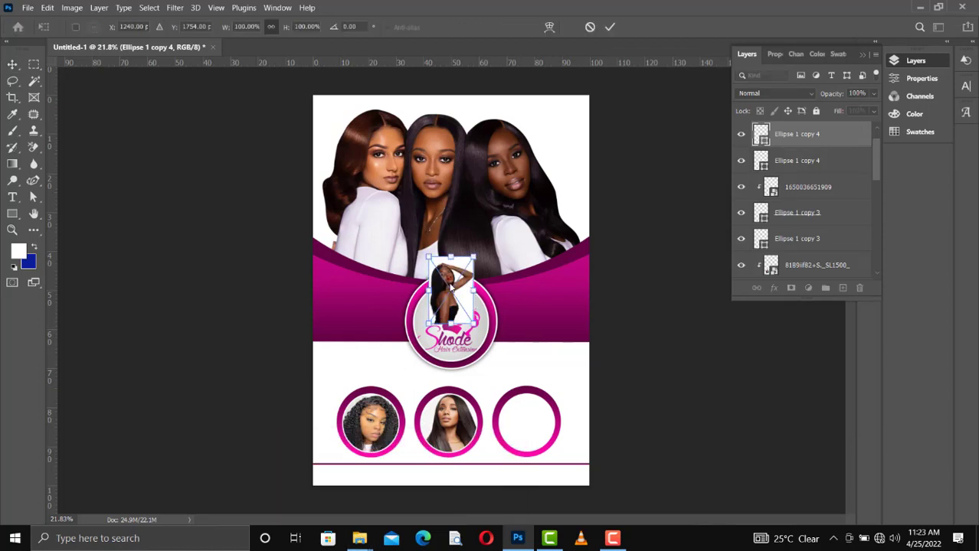
# Step: Move the placed photo over the right ring, clip it to the inner circle and nudge it slightly left
pyautogui.moveTo(538, 416); pyautogui.dragTo(542, 394)
pyautogui.press('Return')
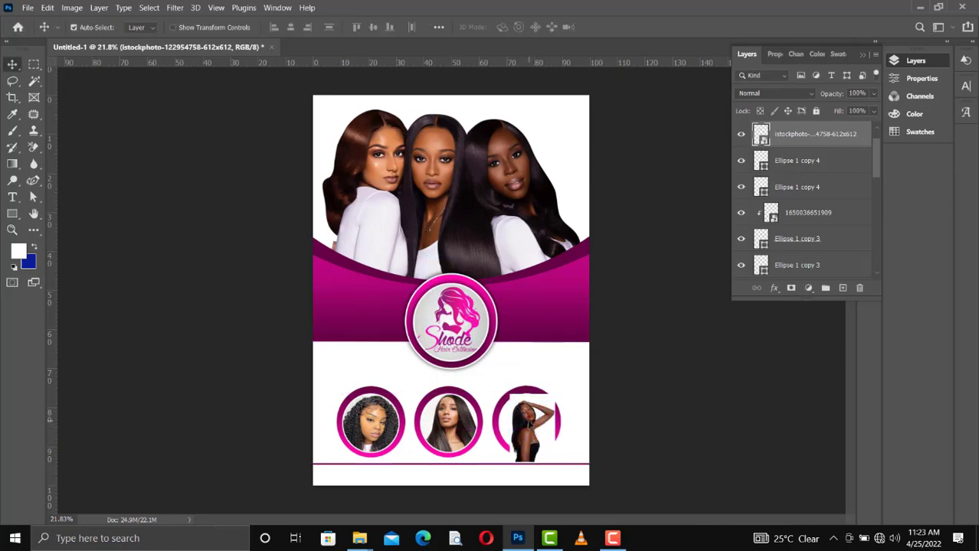
pyautogui.hotkey('ctrl', 'alt', 'g')
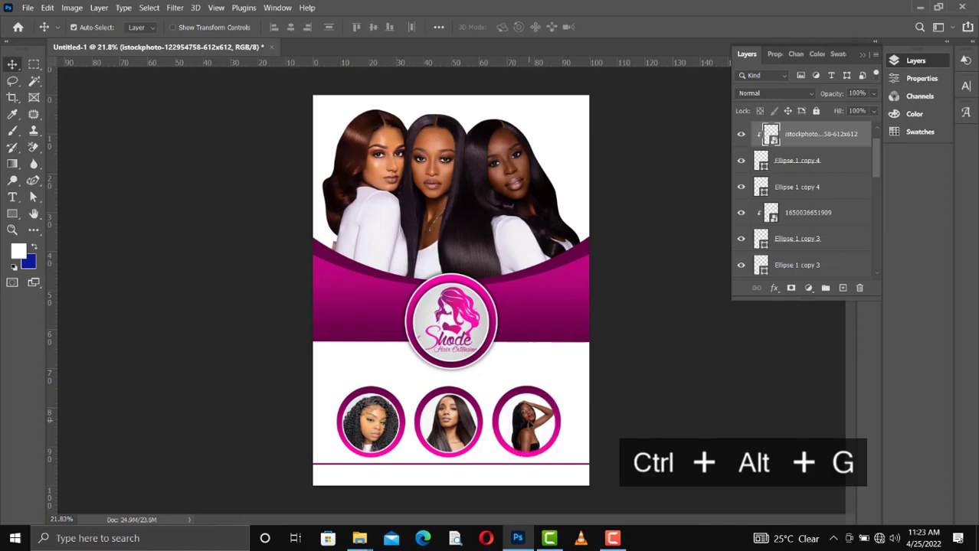
pyautogui.press('Left')
pyautogui.press('Left')
pyautogui.press('Left')
pyautogui.press('Left')
pyautogui.press('Left')
# Step: Scale the clipped photo in the right ring to about 119.78% and nudge it left to fill the circle
pyautogui.press('ctrl')
pyautogui.hotkey('ctrl', 't')
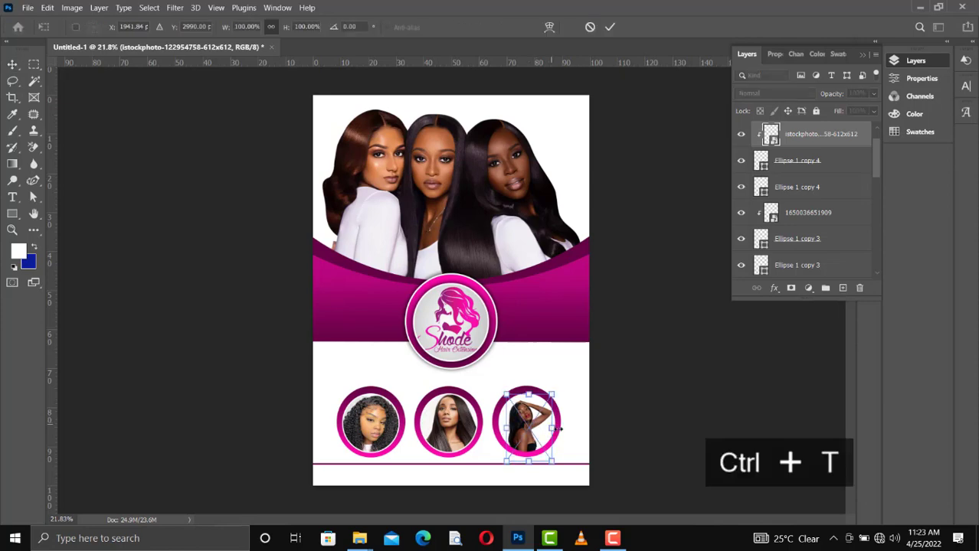
pyautogui.moveTo(553, 428); pyautogui.dragTo(561, 428)
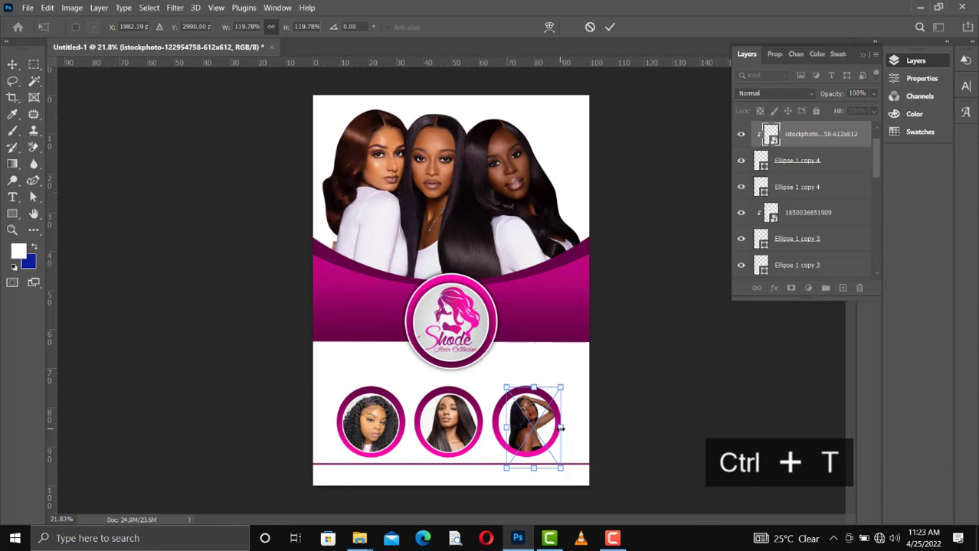
pyautogui.press('Return')
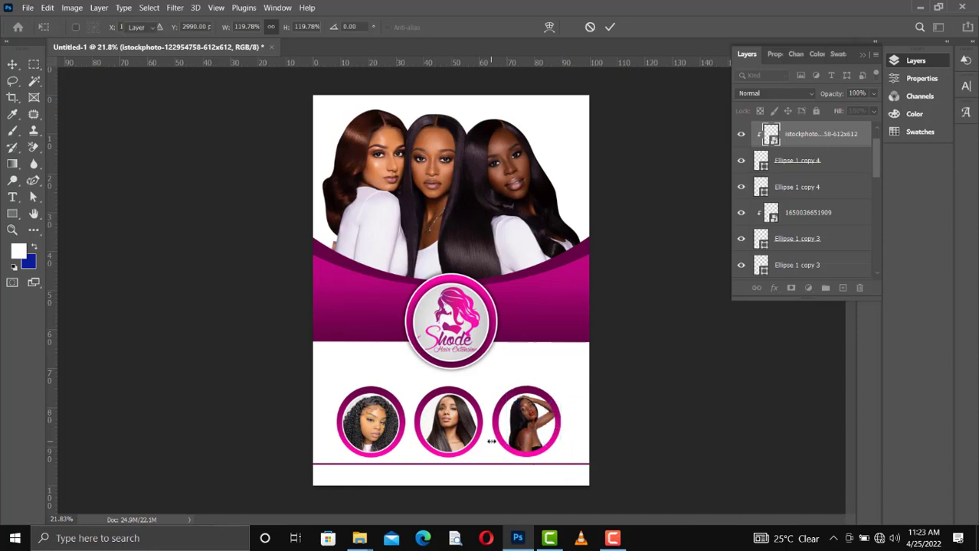
pyautogui.press('Left')
pyautogui.press('Left')
pyautogui.press('Left')
pyautogui.press('Left')
pyautogui.press('Left')
pyautogui.press('Left')
pyautogui.press('Left')
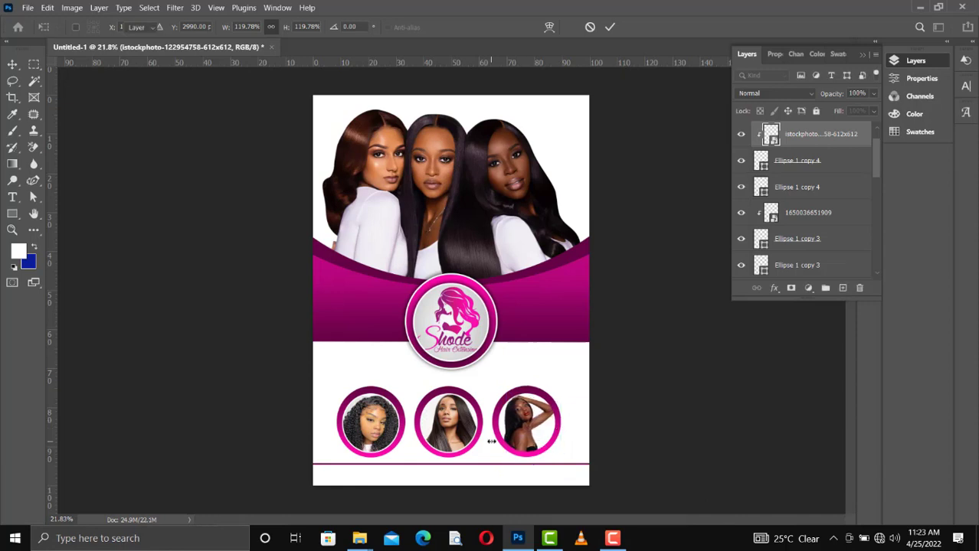
pyautogui.press('Return')
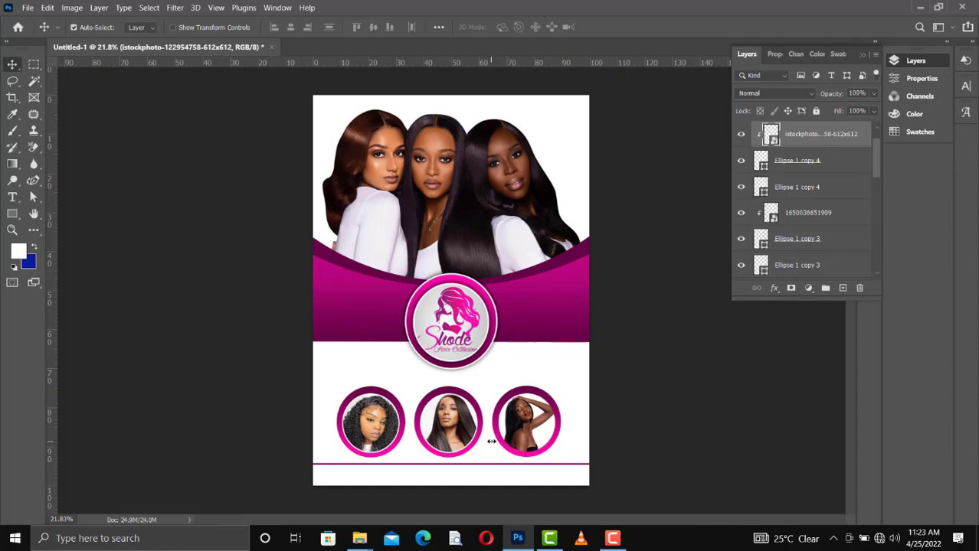
# Step: Give the inner circle of the right ring a white stroke, increase the stroke's width and deselect the layer
pyautogui.click(787, 167)
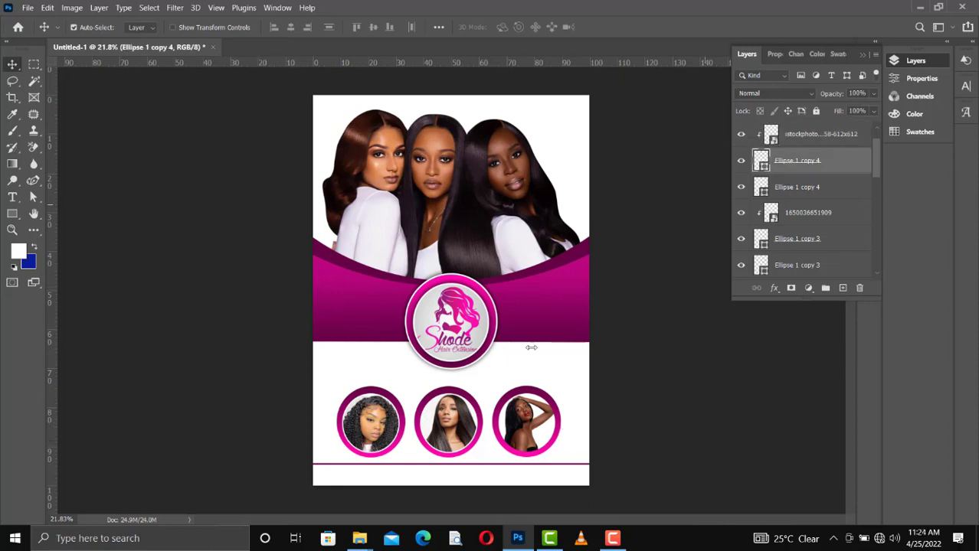
pyautogui.press('u')
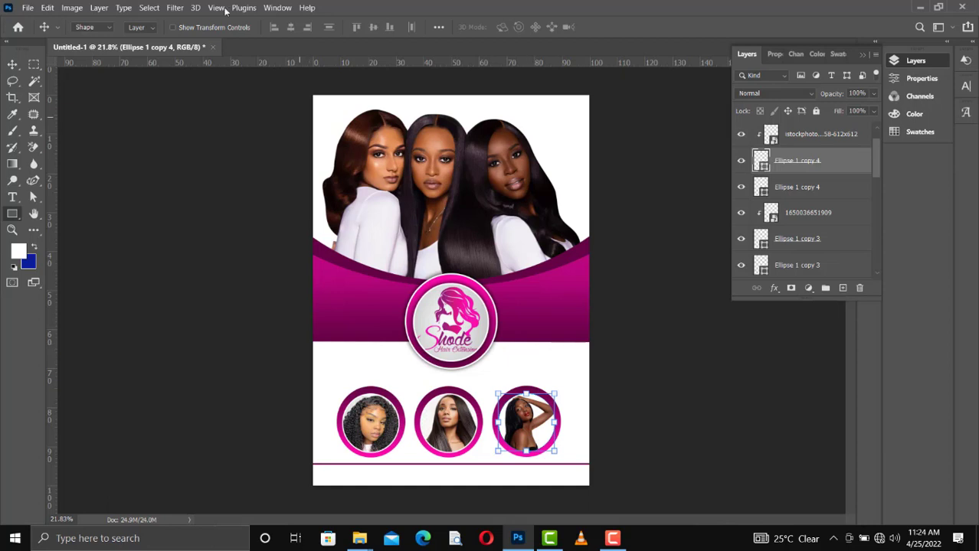
pyautogui.click(187, 29)
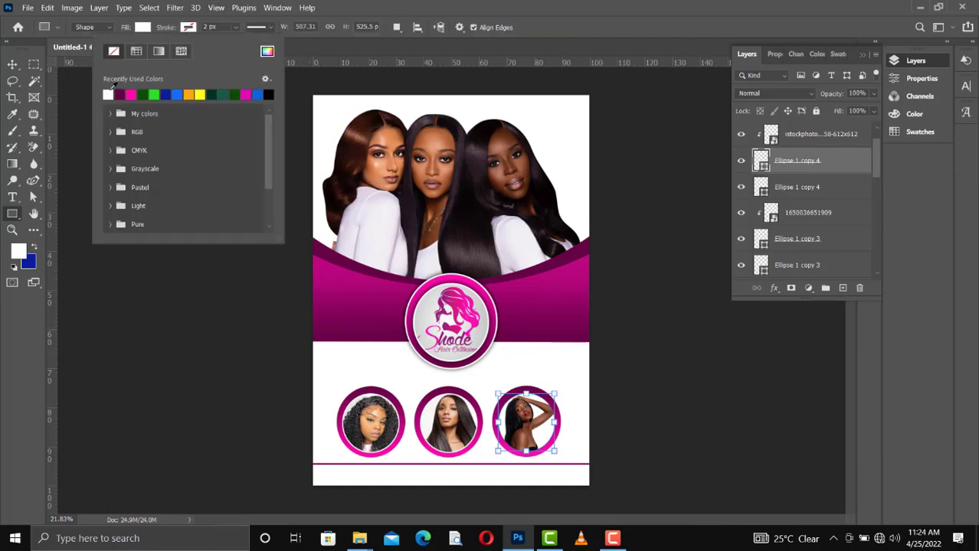
pyautogui.click(108, 94)
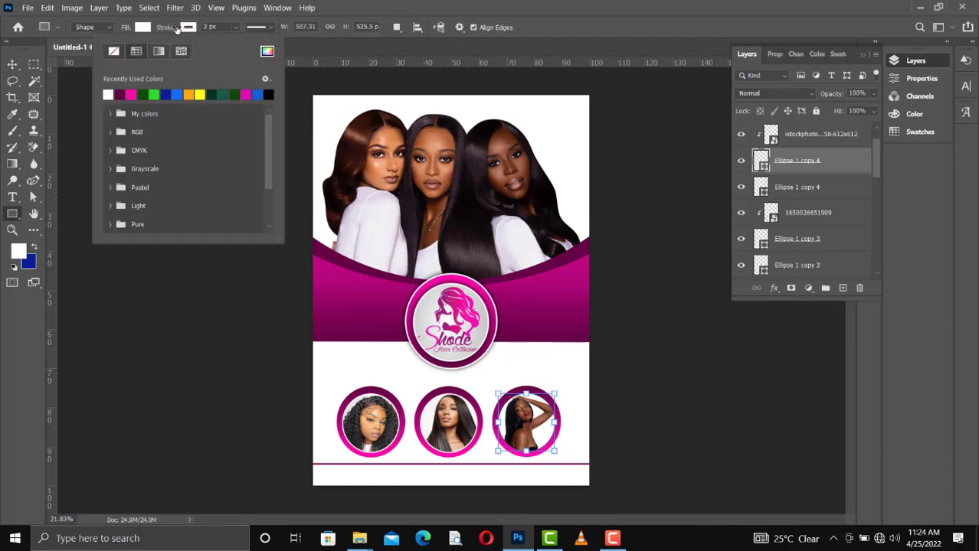
pyautogui.click(173, 31)
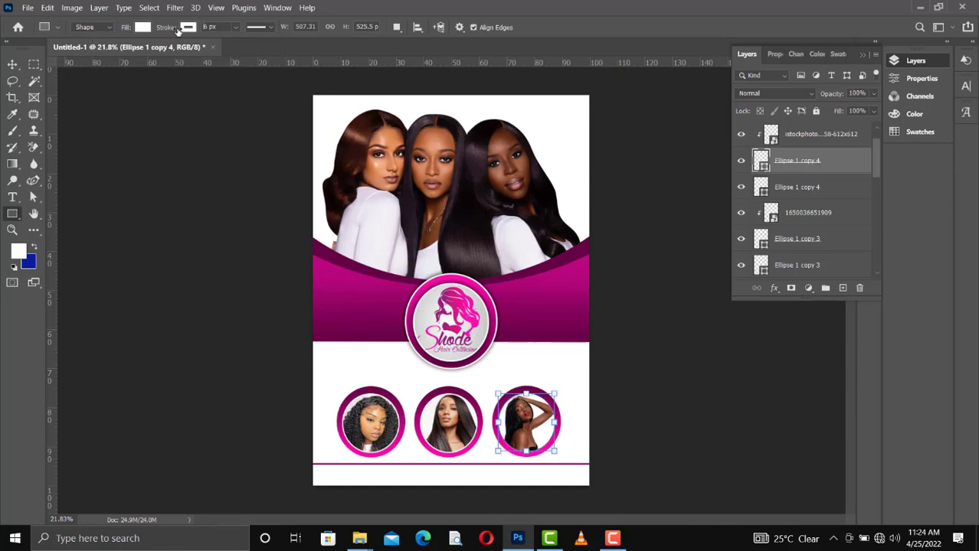
pyautogui.moveTo(175, 29); pyautogui.dragTo(180, 30)
pyautogui.doubleClick(203, 27)
pyautogui.press('Return')
pyautogui.click(13, 65)
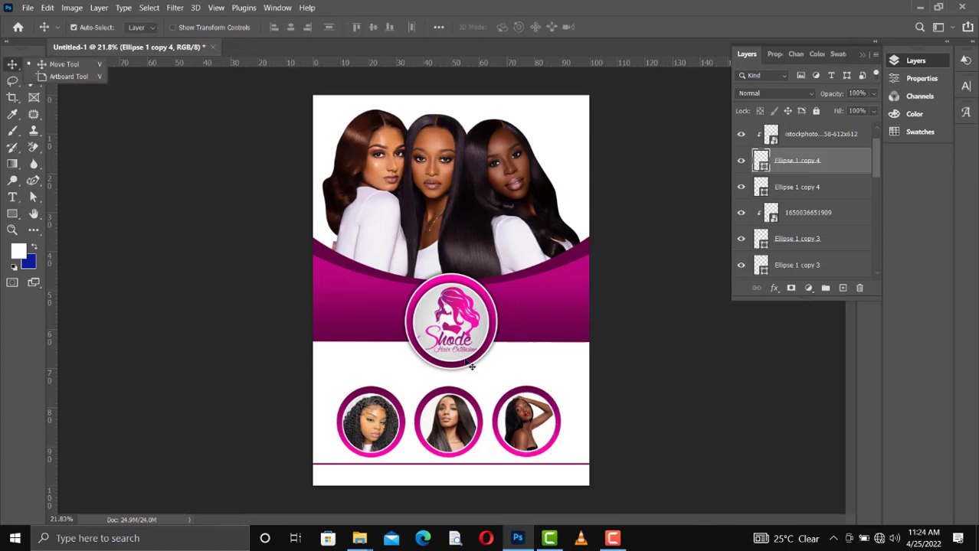
pyautogui.click(681, 344)
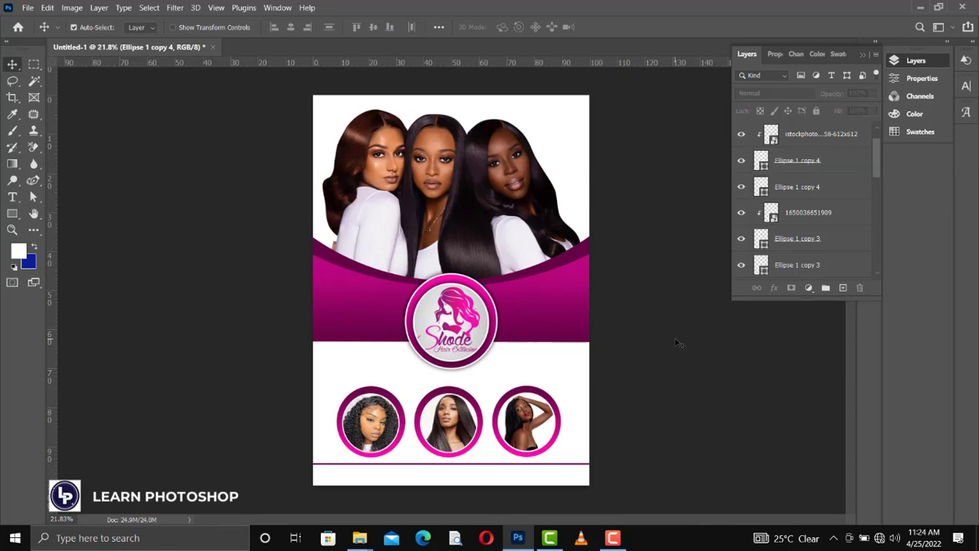
pyautogui.click(677, 344)
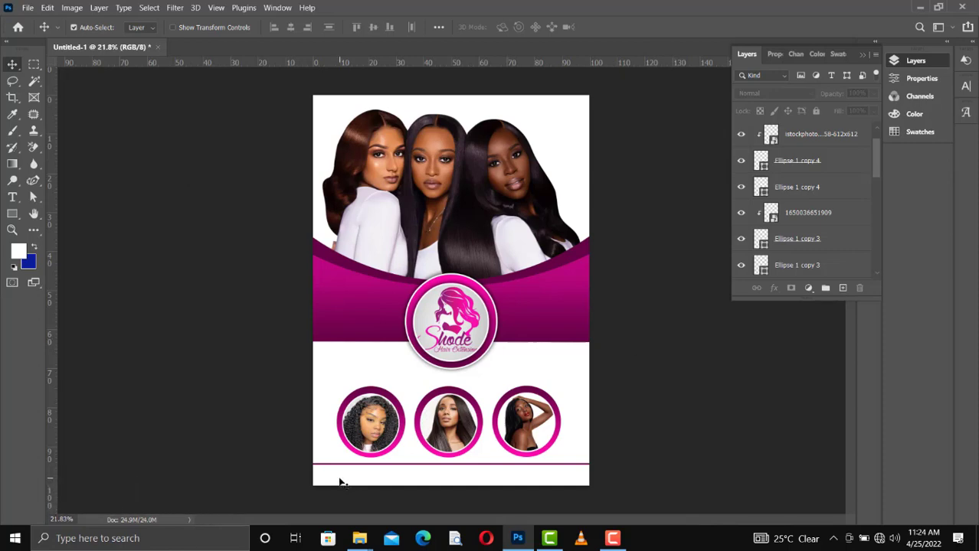
# Step: Open the SHODE file from the BUSINESS folder inside the projects folder
pyautogui.click(27, 9)
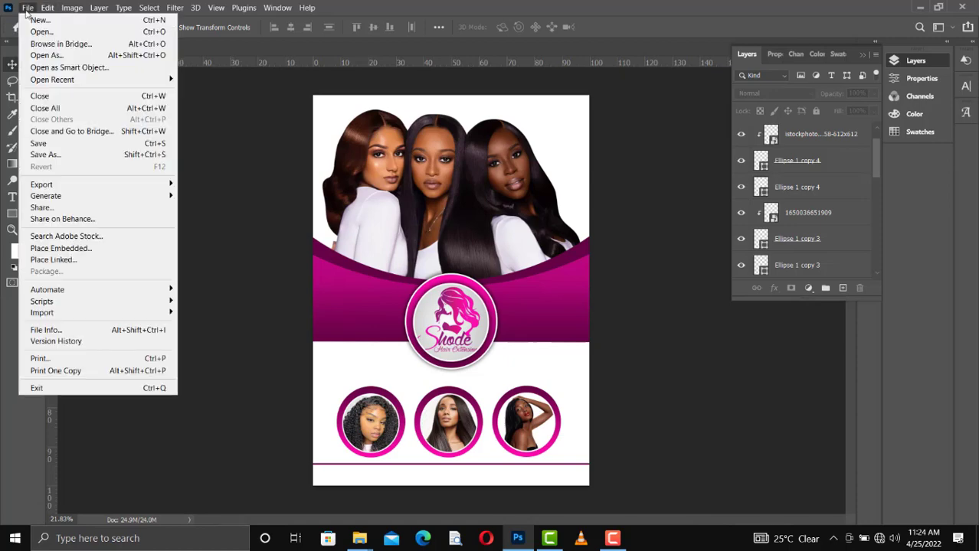
pyautogui.click(66, 33)
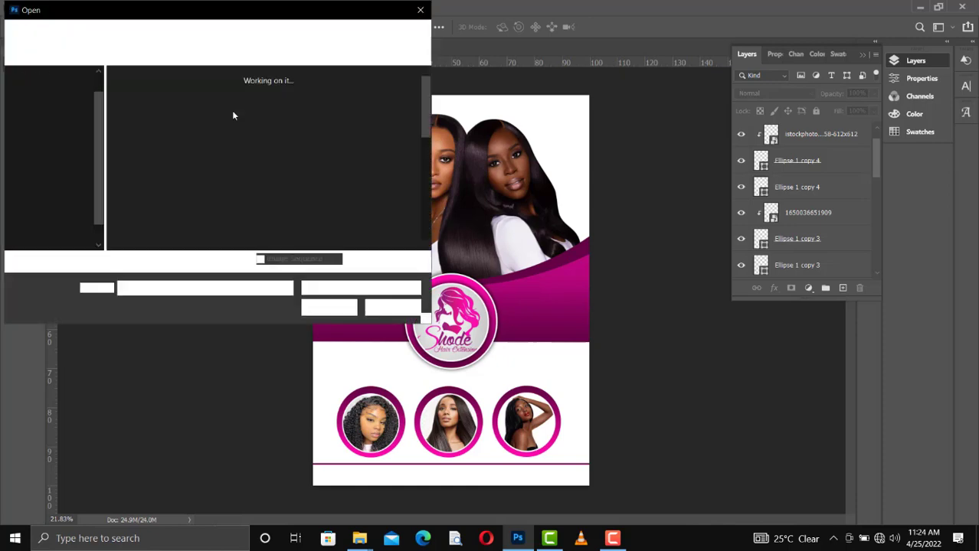
pyautogui.scroll(-10, 255, 228)
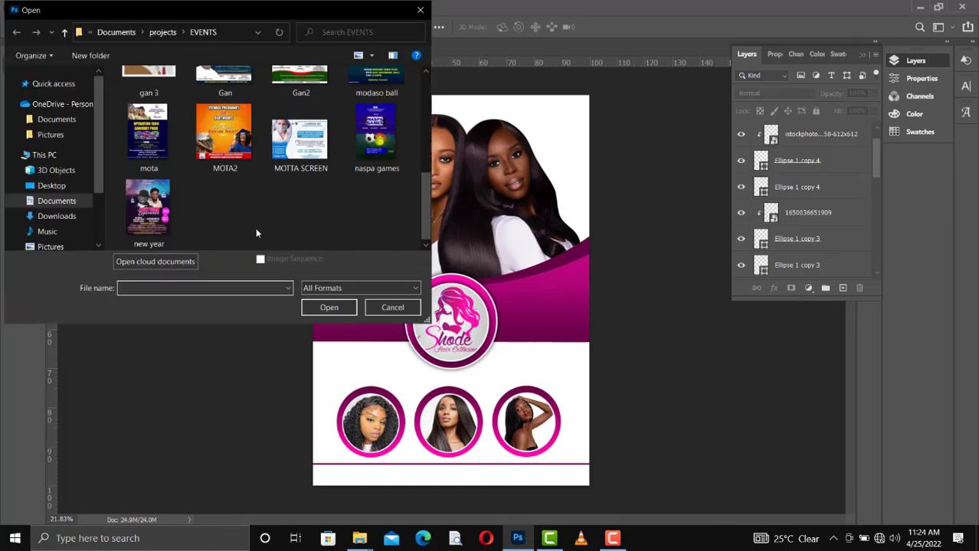
pyautogui.scroll(10, 291, 170)
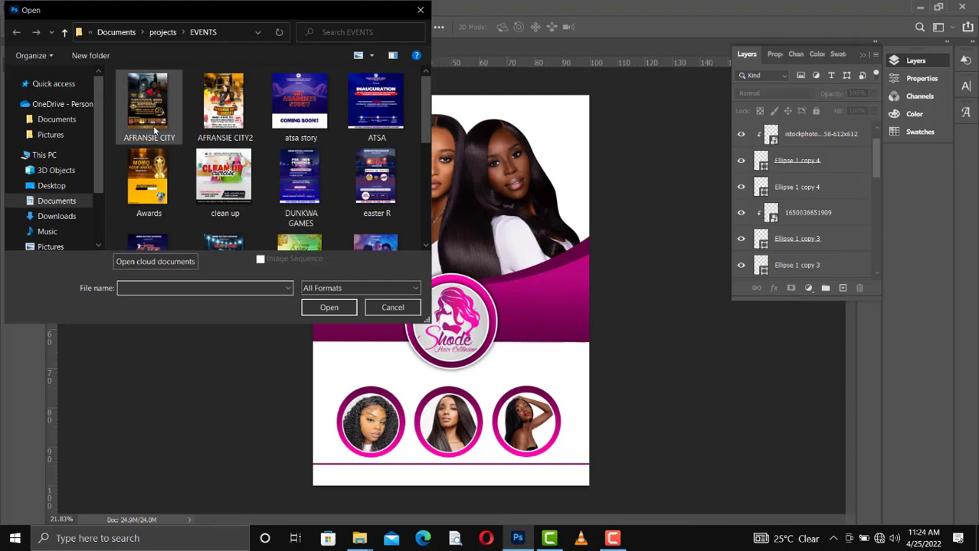
pyautogui.click(65, 32)
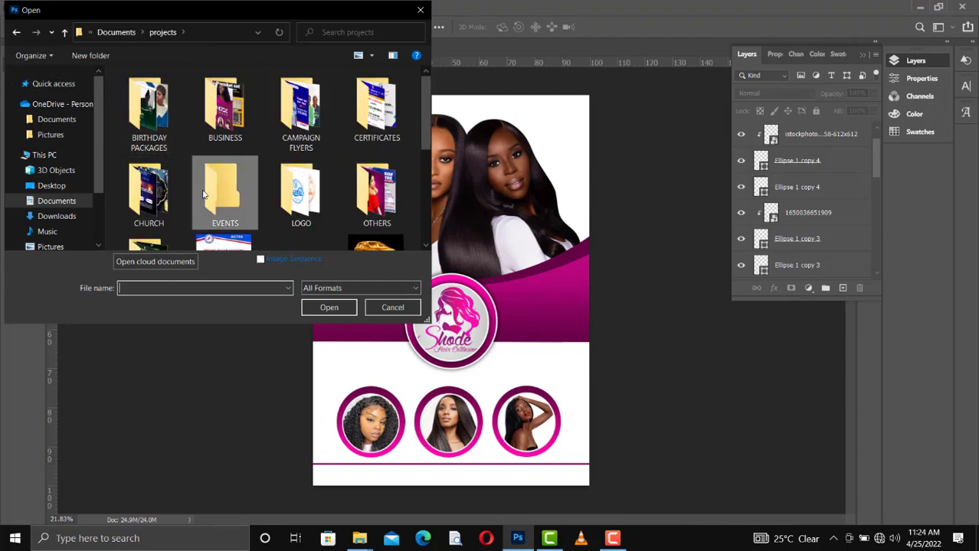
pyautogui.scroll(-1, 222, 199)
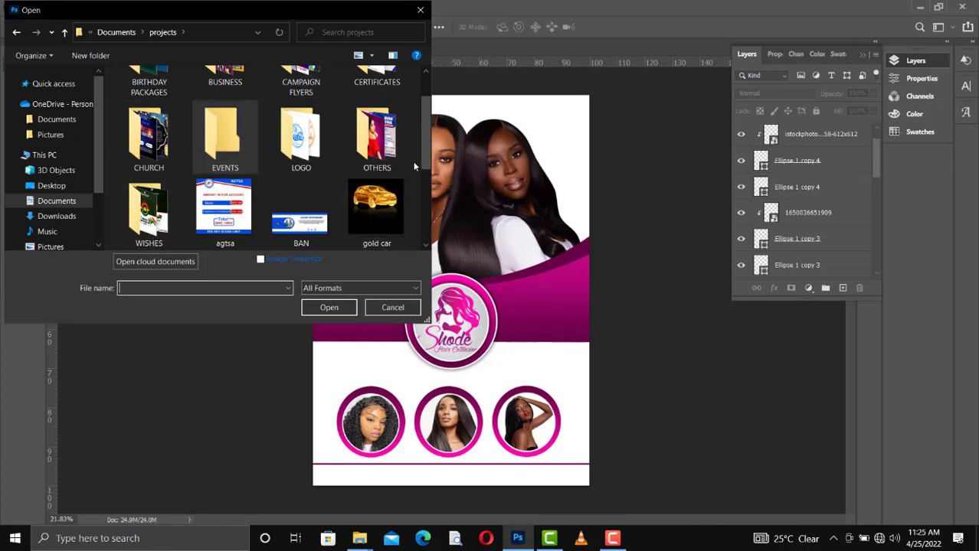
pyautogui.scroll(1, 233, 77)
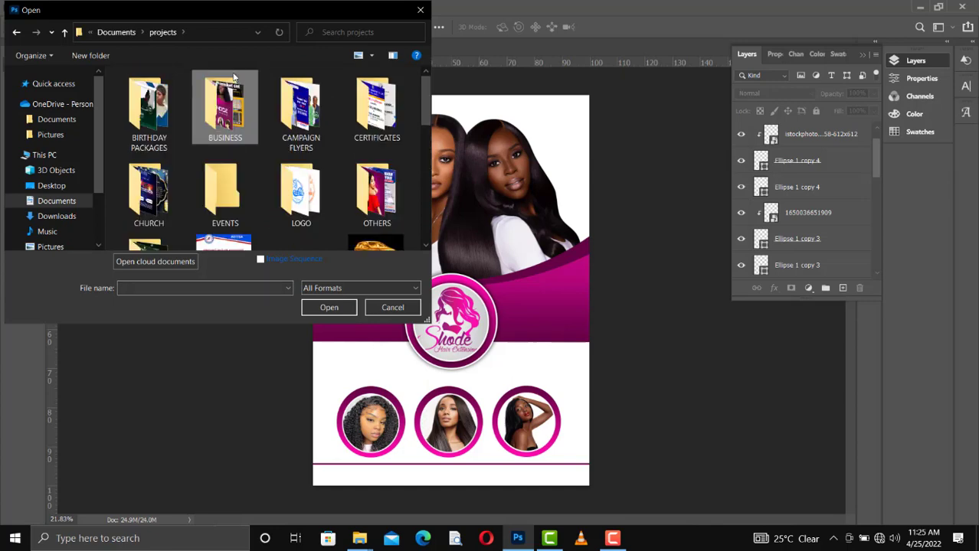
pyautogui.doubleClick(230, 100)
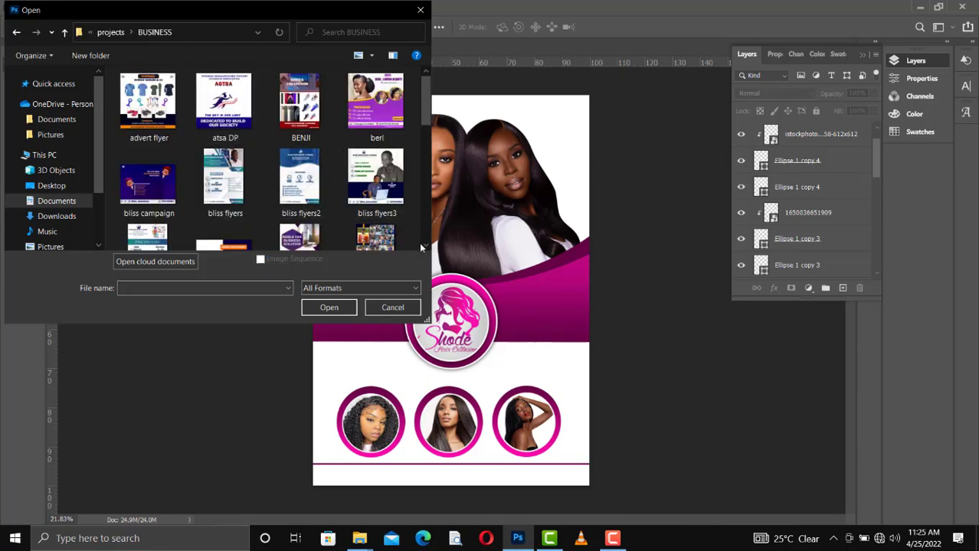
pyautogui.scroll(-3, 422, 247)
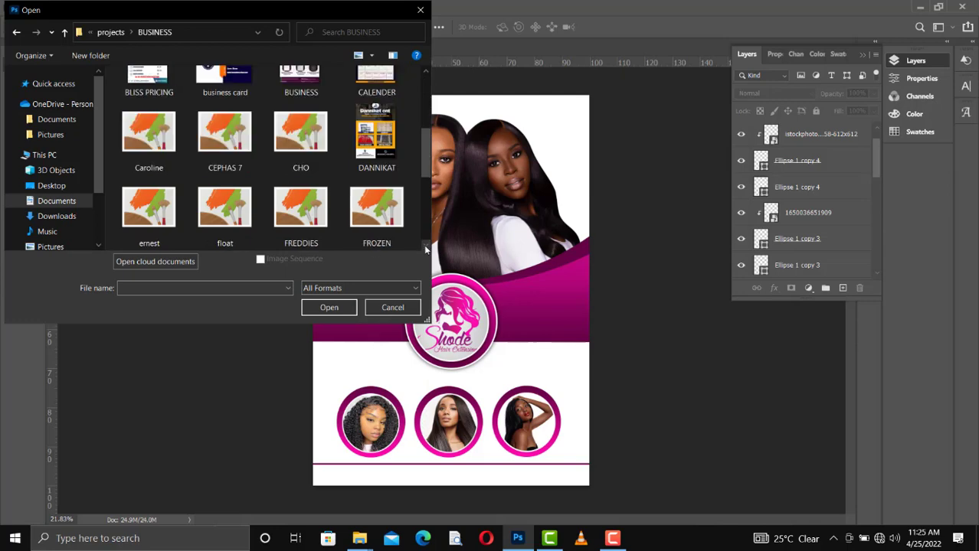
pyautogui.moveTo(428, 171); pyautogui.dragTo(424, 209)
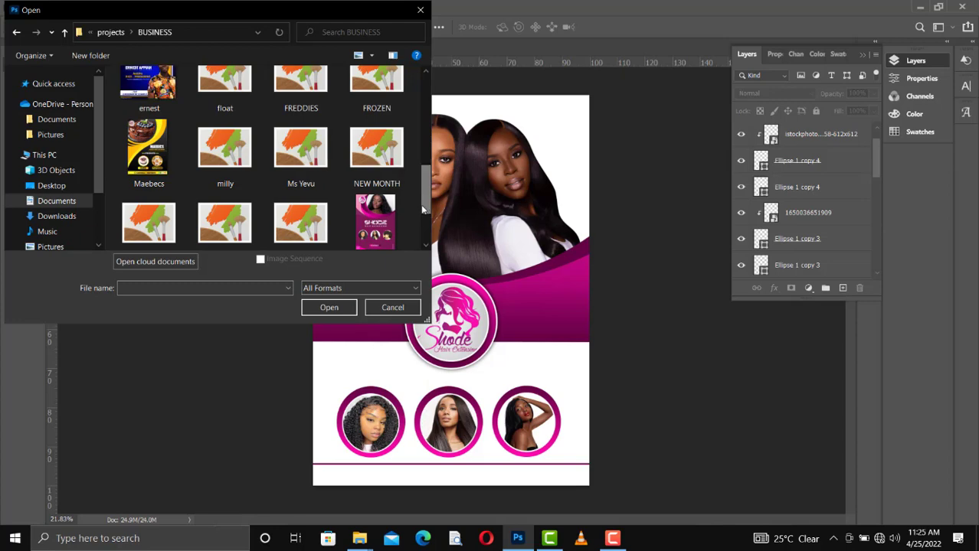
pyautogui.moveTo(426, 201); pyautogui.dragTo(426, 218)
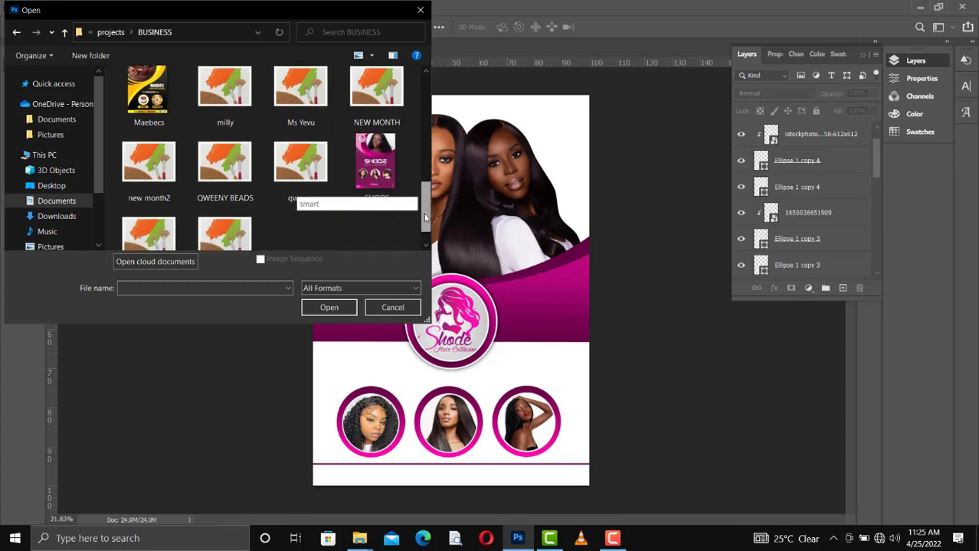
pyautogui.click(376, 165)
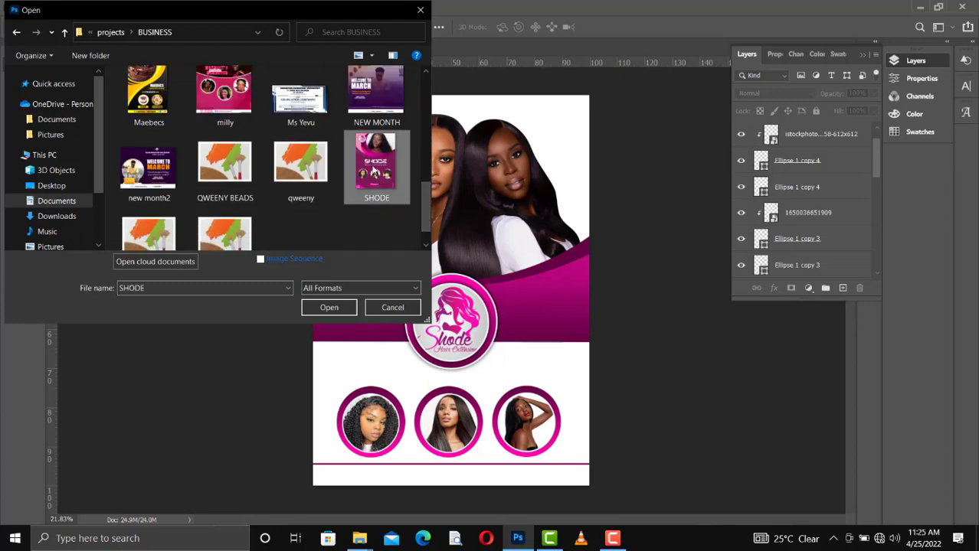
pyautogui.click(339, 310)
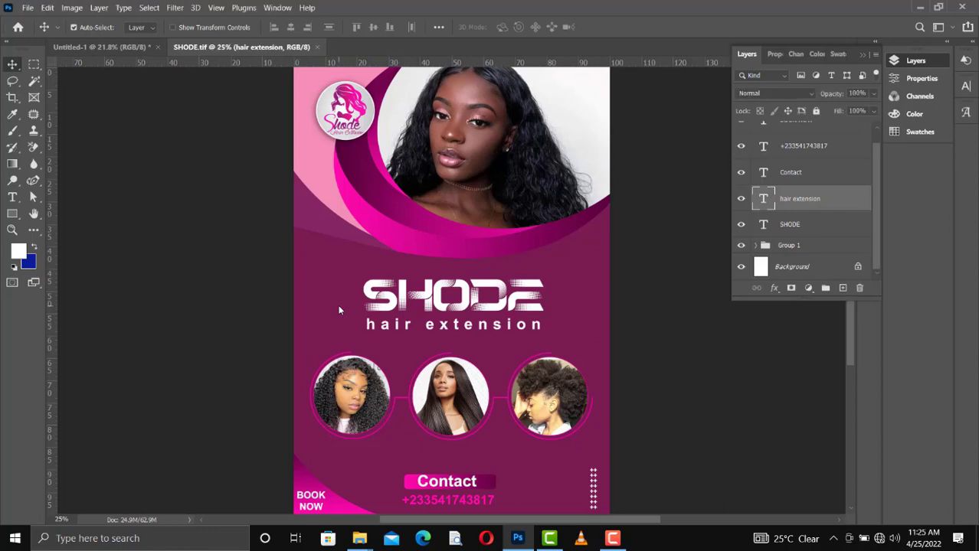
# Step: Copy the phone number text from SHODE.tif into the flyer and nudge it down beneath the bottom magenta line
pyautogui.click(448, 507)
pyautogui.moveTo(424, 479); pyautogui.dragTo(452, 482)
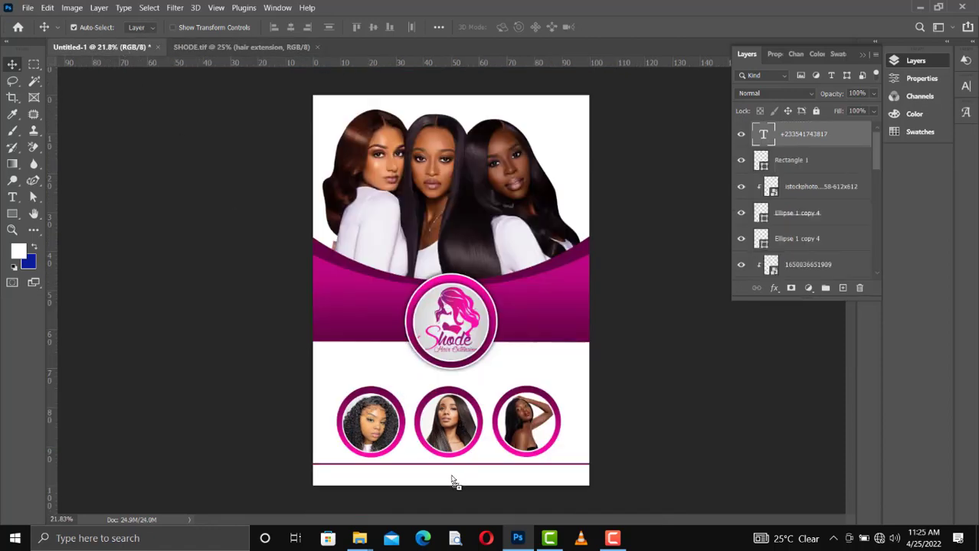
pyautogui.press('Down')
pyautogui.press('Down')
pyautogui.press('Down')
pyautogui.press('Down')
pyautogui.press('Down')
pyautogui.press('Down')
pyautogui.press('Down')
pyautogui.press('Down')
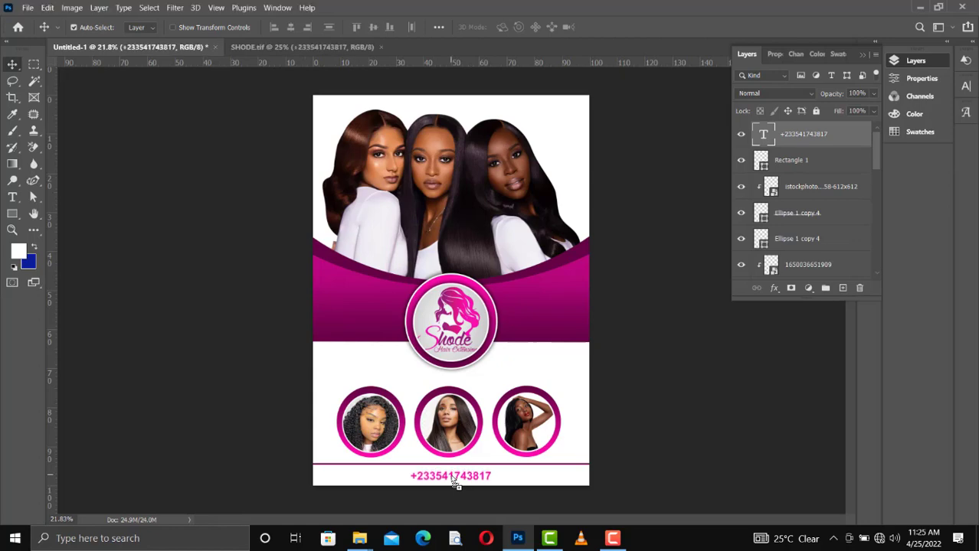
# Step: Shift the phone number text sideways along the footer strip, settling it slightly left of its original placement
pyautogui.press('Left')
pyautogui.press('Left')
pyautogui.press('Left')
pyautogui.press('Left')
pyautogui.press('Left')
pyautogui.press('Left')
pyautogui.press('Left')
pyautogui.press('Left')
pyautogui.press('Left')
pyautogui.press('Left')
pyautogui.press('Left')
pyautogui.press('Left')
pyautogui.press('Right')
pyautogui.press('Right')
pyautogui.press('Right')
pyautogui.press('Right')
pyautogui.press('Right')
pyautogui.press('Right')
pyautogui.press('Right')
pyautogui.press('Right')
pyautogui.moveTo(446, 477); pyautogui.dragTo(484, 479)
pyautogui.moveTo(470, 475); pyautogui.dragTo(416, 480)
# Step: Add "Contact:" in front of the phone number in the footer text
pyautogui.doubleClick(405, 480)
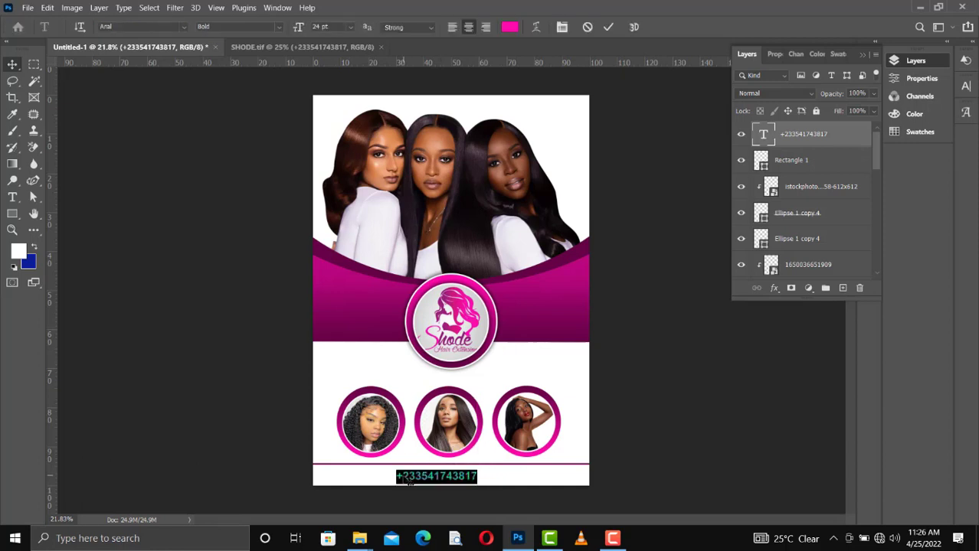
pyautogui.click(399, 477)
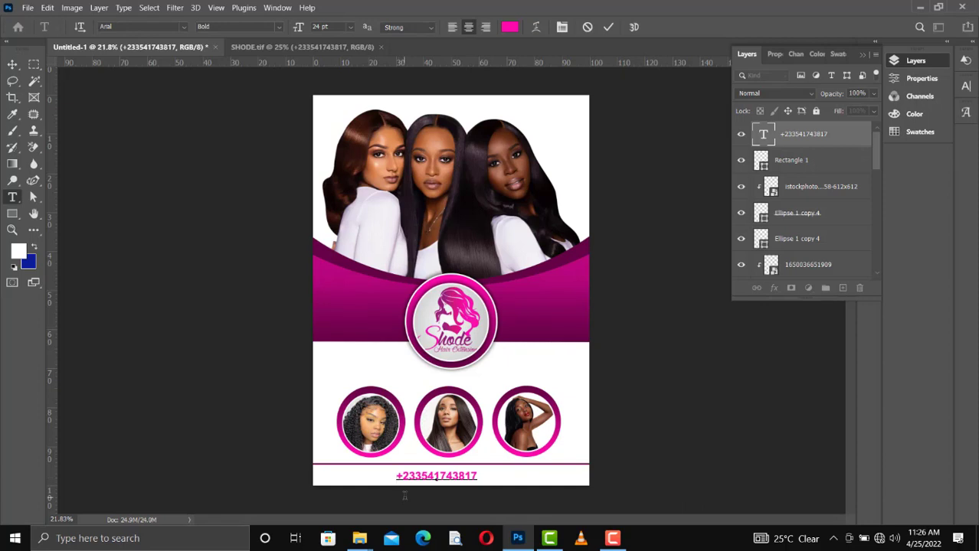
pyautogui.write('C')
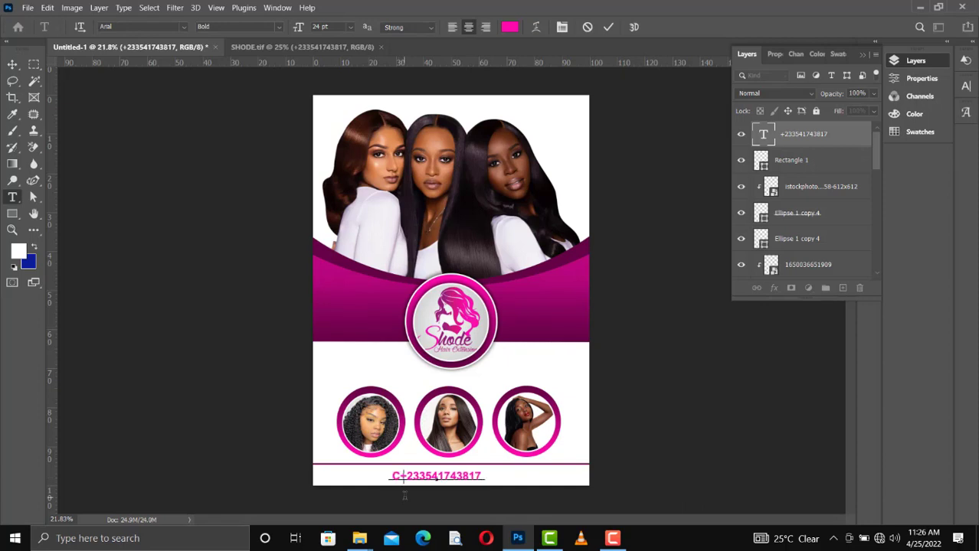
pyautogui.write('ontact:')
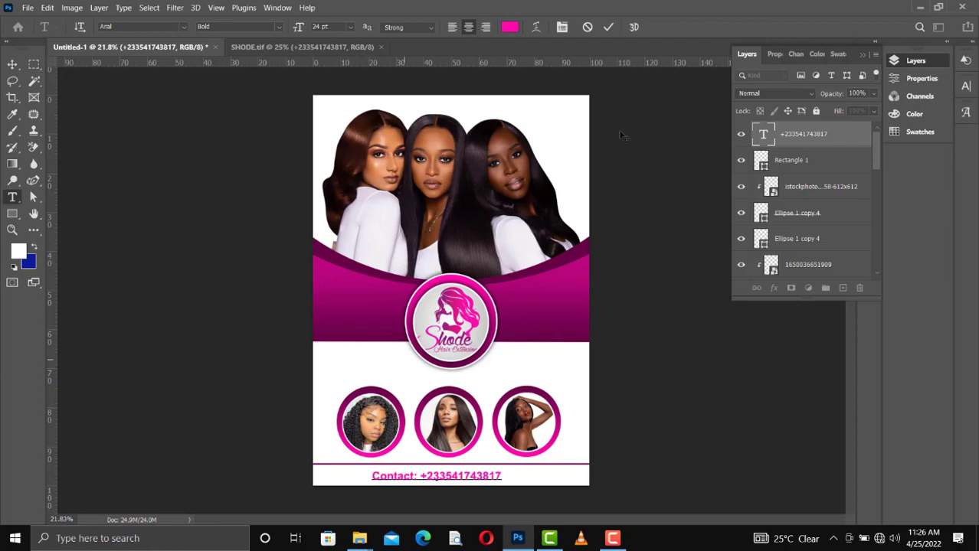
pyautogui.click(610, 28)
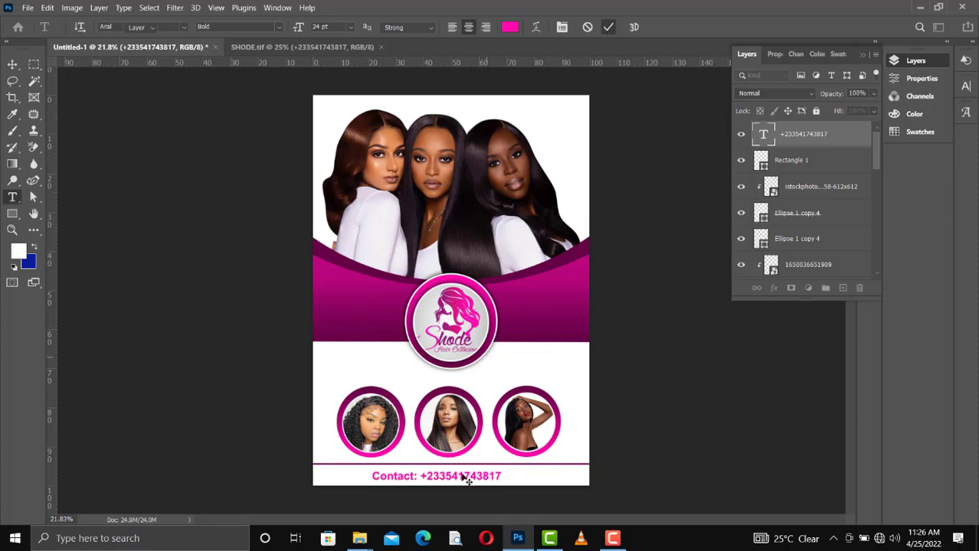
# Step: Move the contact line right and nudge it up and left so it sits centred beneath the magenta line
pyautogui.moveTo(460, 475); pyautogui.dragTo(471, 478)
pyautogui.press('Up')
pyautogui.press('Up')
pyautogui.press('Up')
pyautogui.press('Up')
pyautogui.press('Up')
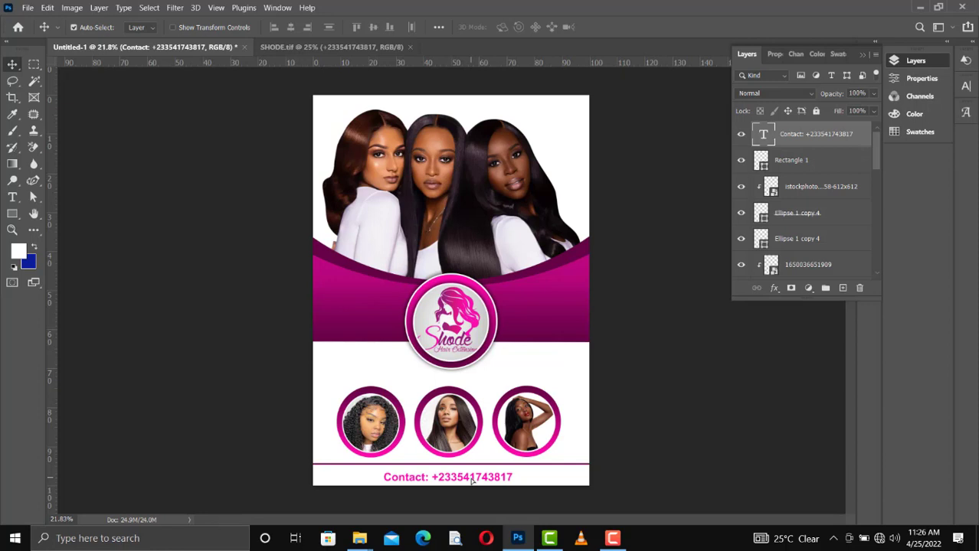
pyautogui.press('Left')
pyautogui.press('Left')
pyautogui.press('Left')
pyautogui.press('Left')
pyautogui.press('Left')
pyautogui.press('Left')
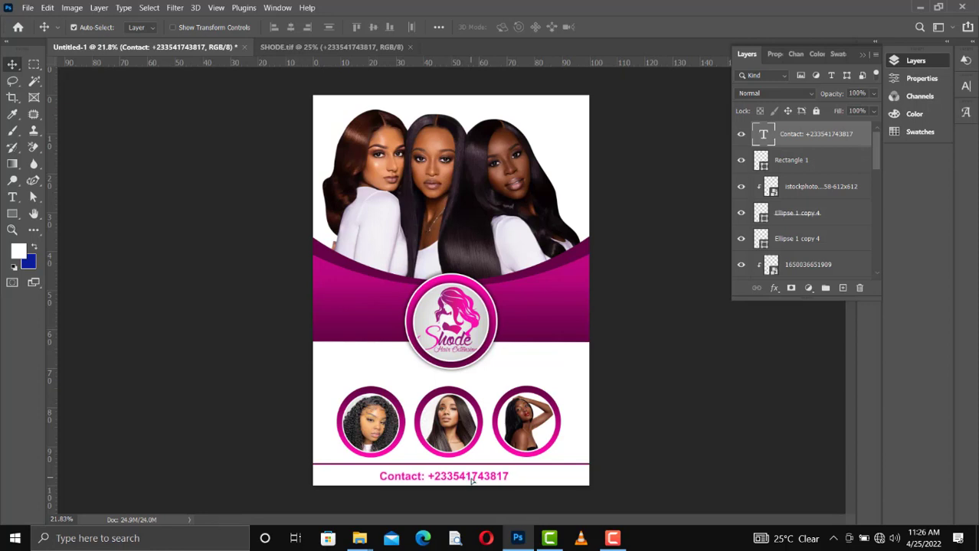
pyautogui.press('Left')
pyautogui.press('Left')
pyautogui.press('Left')
pyautogui.press('Left')
pyautogui.press('Left')
pyautogui.press('Left')
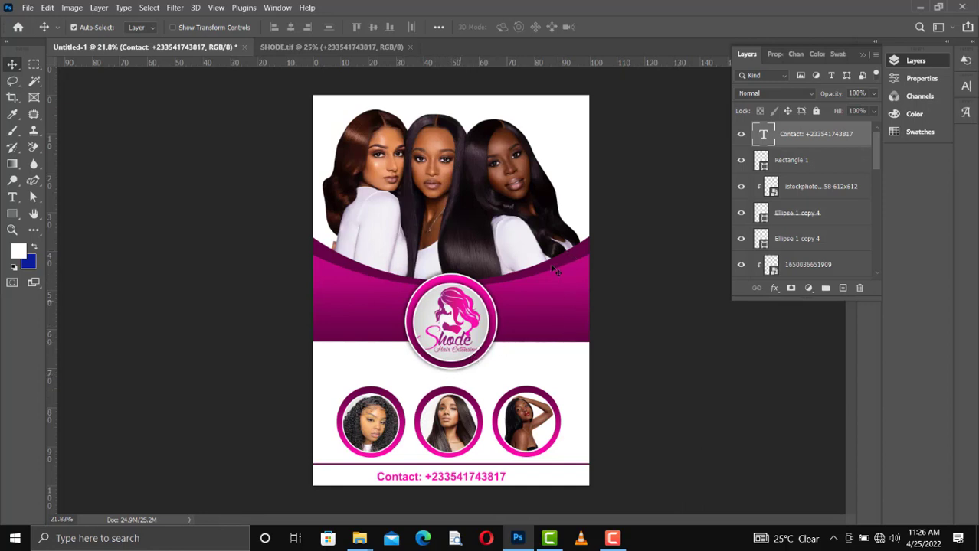
# Step: Copy the SHODE title text from SHODE.tif onto the upper part of the flyer
pyautogui.click(354, 48)
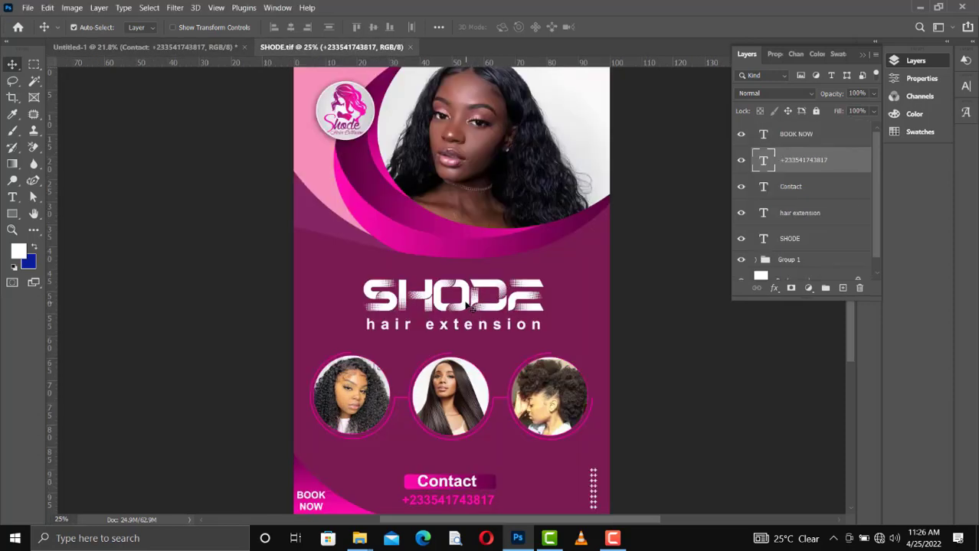
pyautogui.click(469, 304)
pyautogui.moveTo(313, 175); pyautogui.dragTo(540, 121)
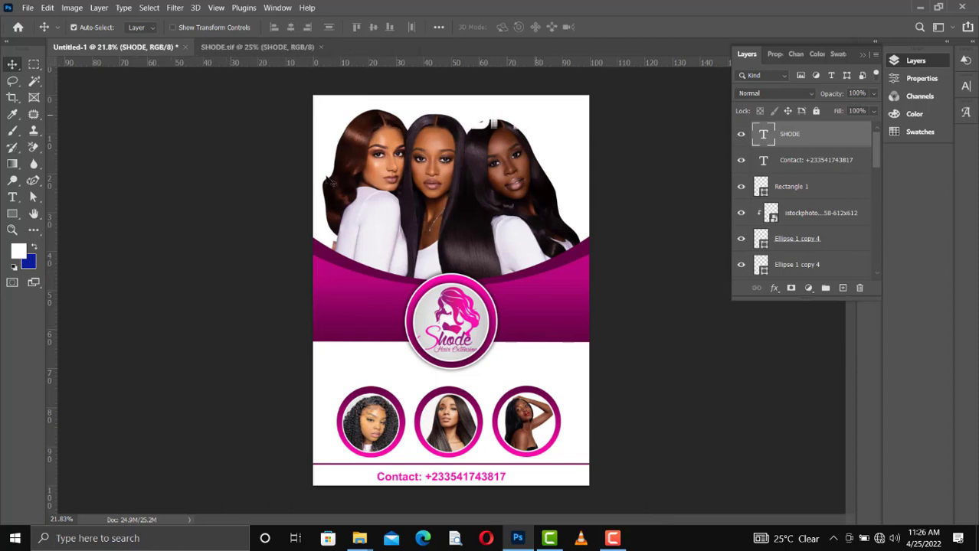
# Step: Fill the SHODE title with the recent dark purple swatch and centre it at the top of the page
pyautogui.click(837, 54)
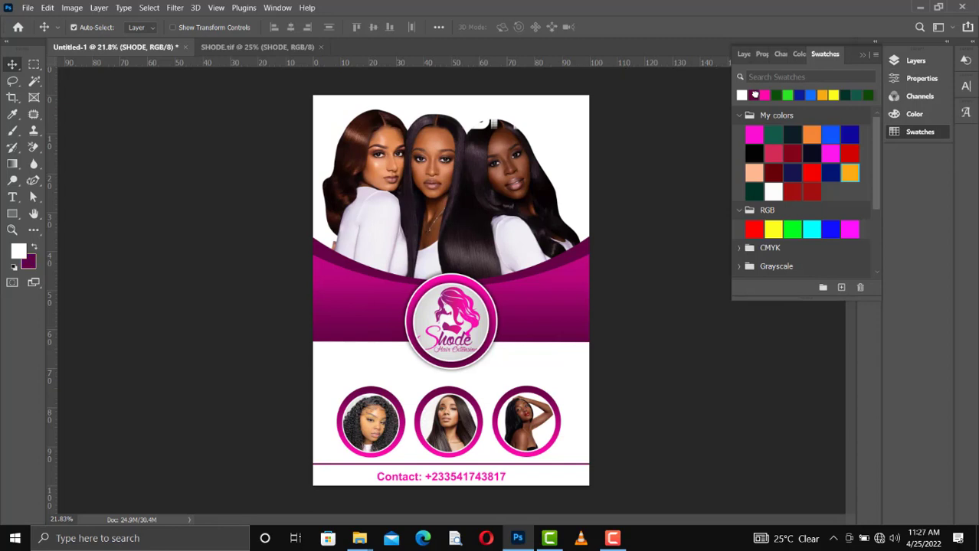
pyautogui.moveTo(755, 94); pyautogui.dragTo(610, 106)
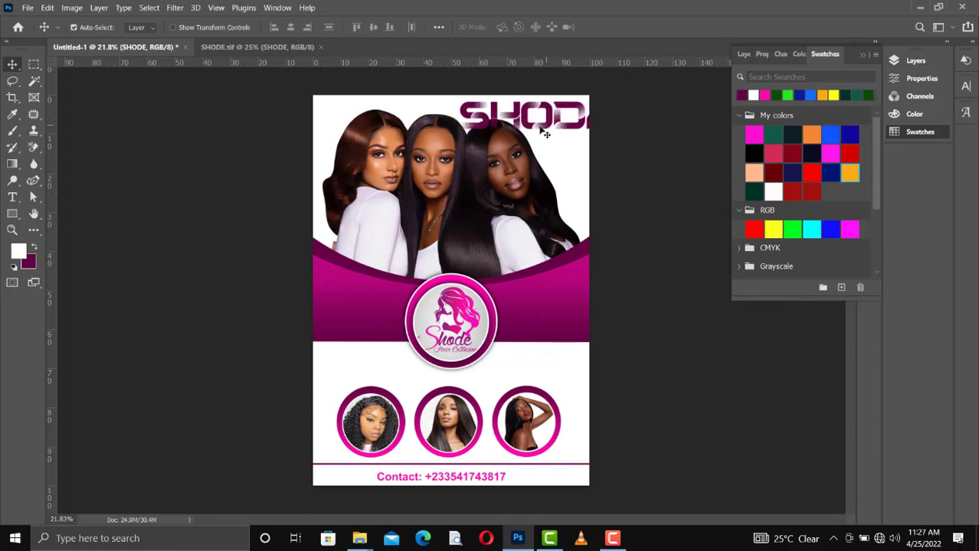
pyautogui.moveTo(527, 131); pyautogui.dragTo(449, 130)
# Step: Lower the photo of the three women to clear the title and shift the SHODE title slightly up
pyautogui.moveTo(455, 130); pyautogui.dragTo(455, 186)
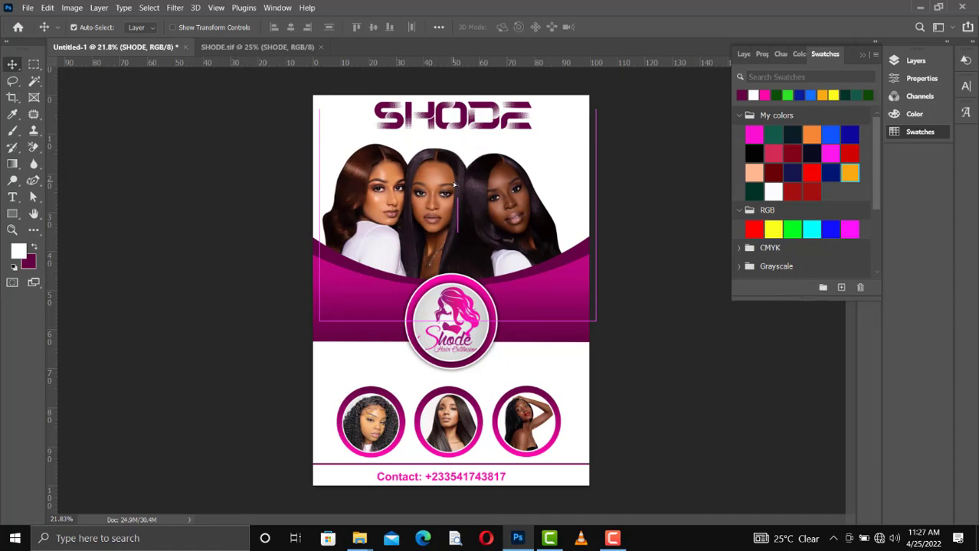
pyautogui.moveTo(489, 217); pyautogui.dragTo(491, 219)
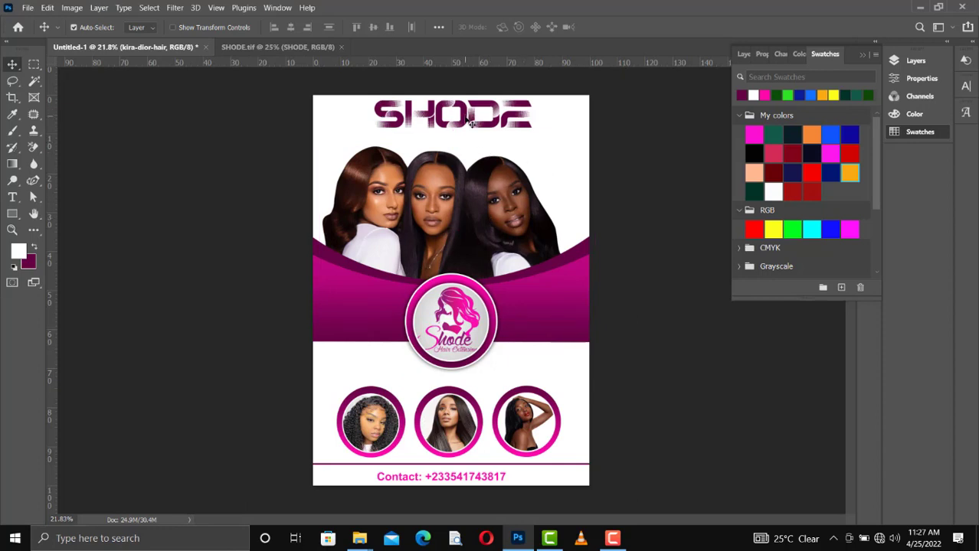
pyautogui.moveTo(471, 123); pyautogui.dragTo(471, 122)
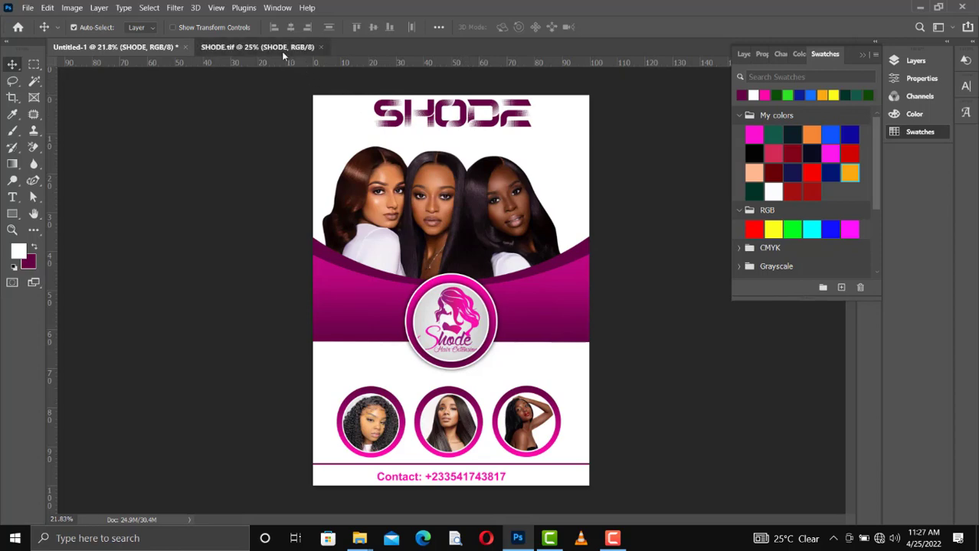
# Step: Copy the "hair extension" text from SHODE.tif to below the SHODE title and fill it with the recent magenta swatch
pyautogui.click(257, 46)
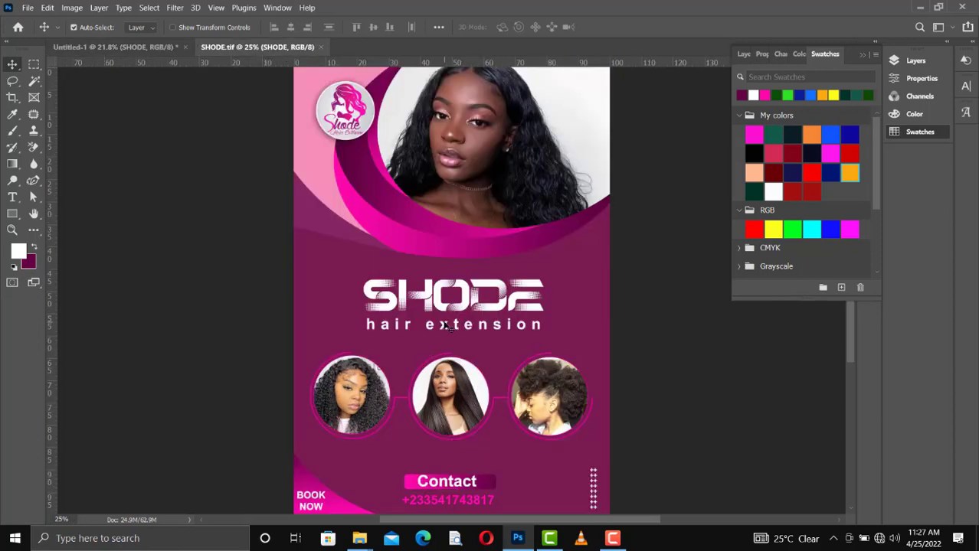
pyautogui.moveTo(450, 327); pyautogui.dragTo(453, 149)
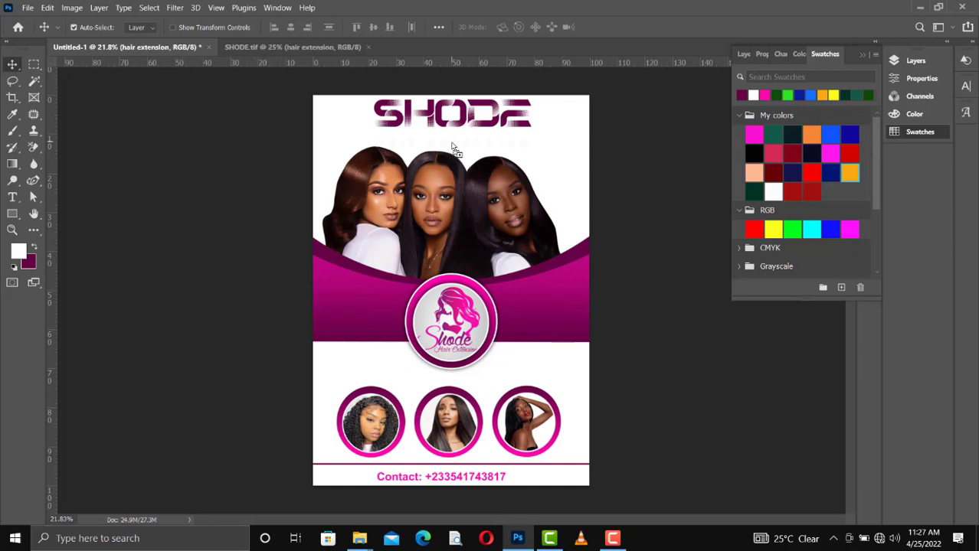
pyautogui.keyDown('ctrl'); pyautogui.click(764, 95); pyautogui.keyUp('ctrl')
pyautogui.hotkey('ctrl', 'BackSpace')
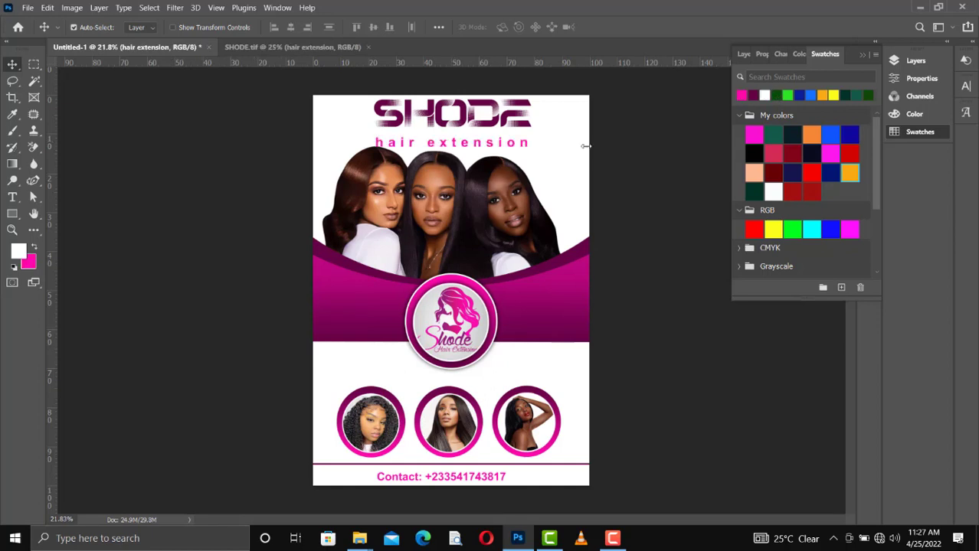
# Step: Nudge the "hair extension" text up close beneath the SHODE title and set the background colour to dark purple
pyautogui.press('Up')
pyautogui.press('Up')
pyautogui.press('Up')
pyautogui.press('Up')
pyautogui.press('Up')
pyautogui.press('Up')
pyautogui.press('Up')
pyautogui.press('Up')
pyautogui.press('Up')
pyautogui.press('Up')
pyautogui.press('Up')
pyautogui.press('Up')
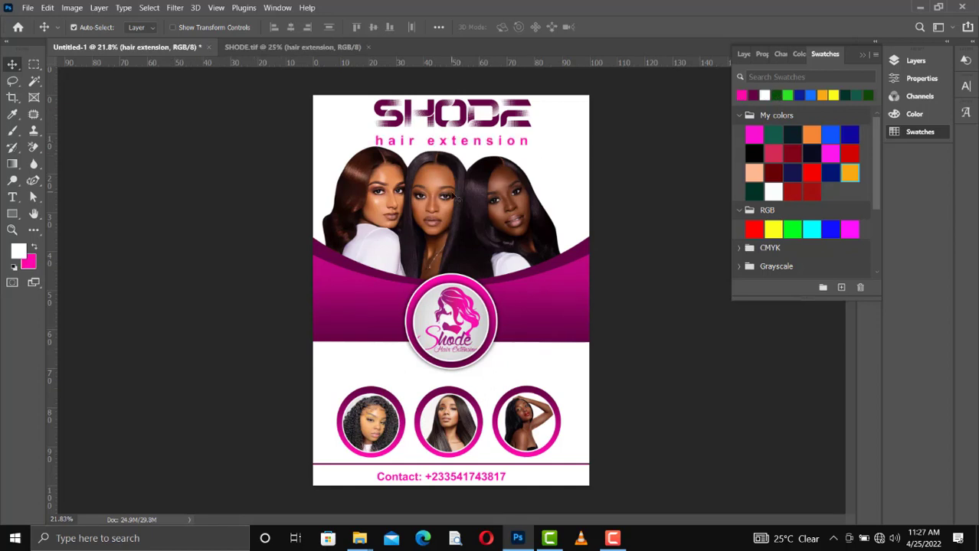
pyautogui.press('Up')
pyautogui.press('Up')
pyautogui.press('Up')
pyautogui.press('Up')
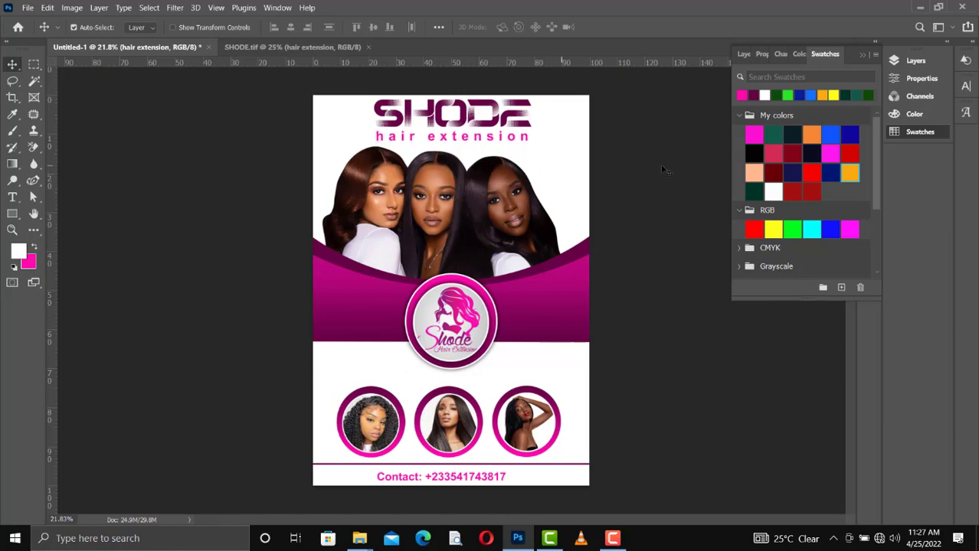
pyautogui.keyDown('ctrl'); pyautogui.click(753, 94); pyautogui.keyUp('ctrl')
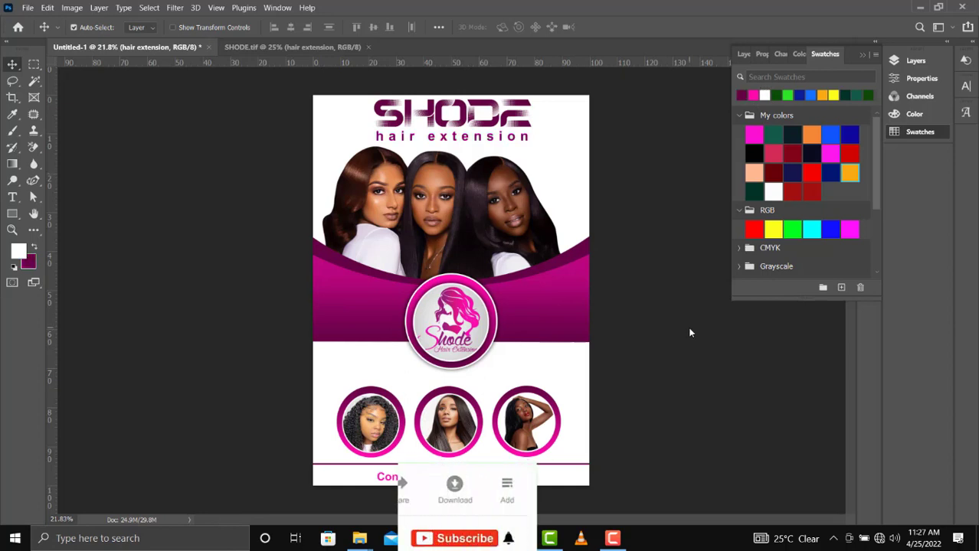